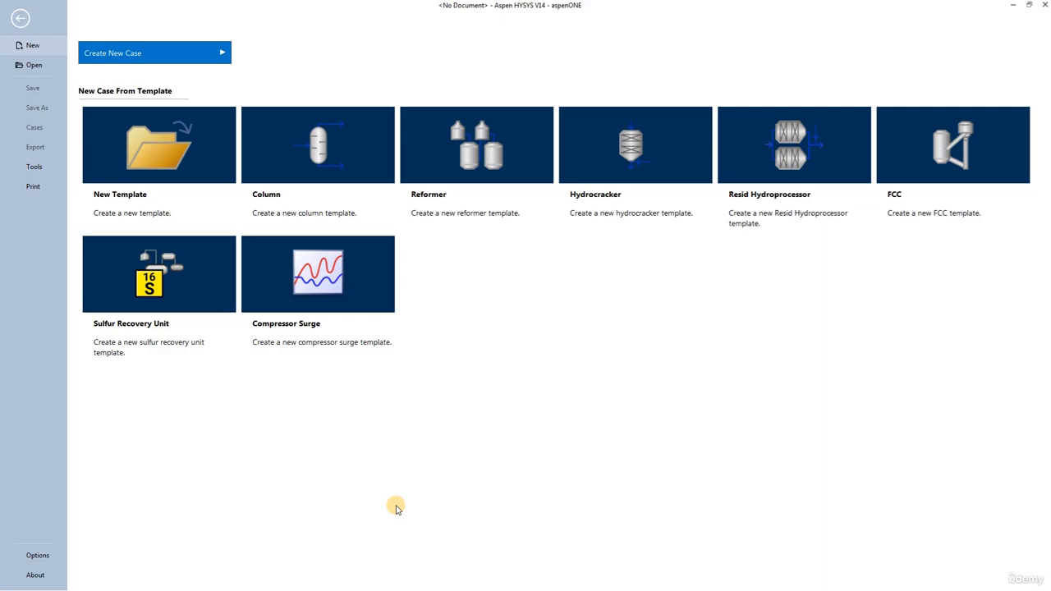
Open the existing case 12-NGLFractionationStarter.hsc from the HYSYS folder
left_click(31, 66)
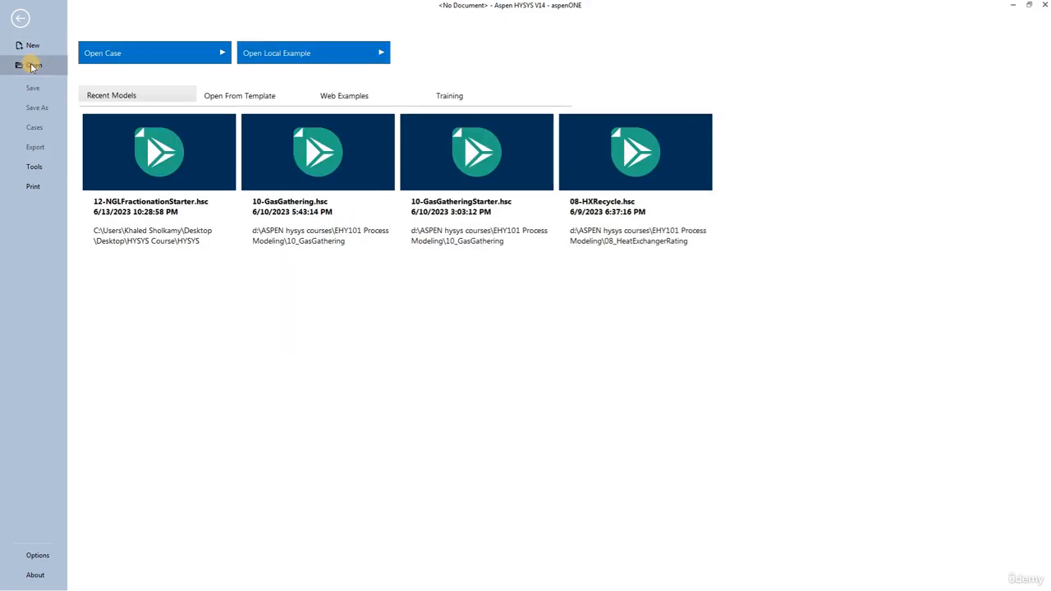
left_click(146, 53)
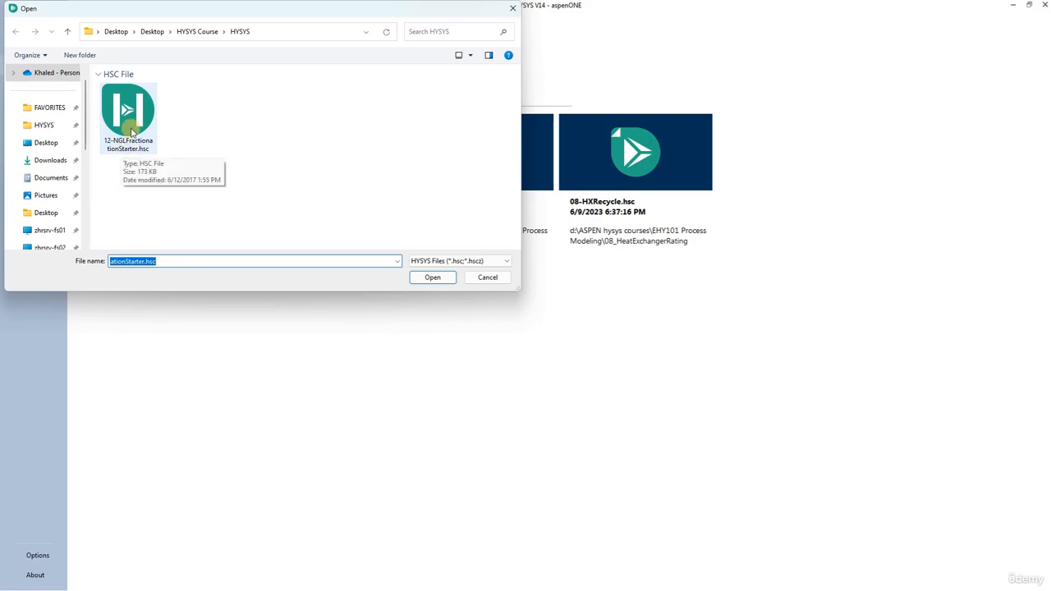
left_click(430, 278)
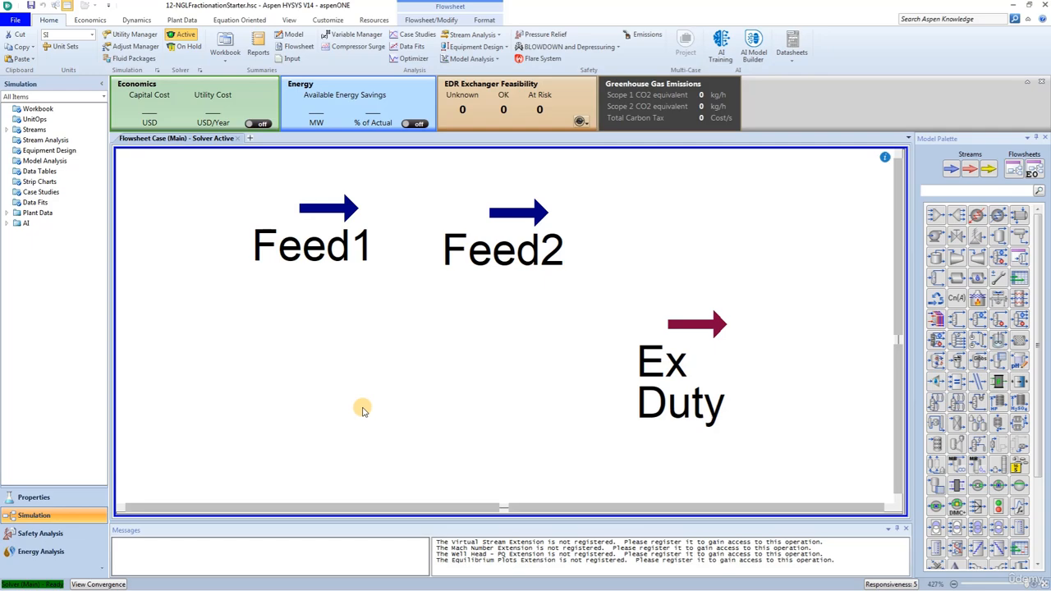
Find the Reboiled Absorber by searching the palette for "reboi" and place it on the flowsheet beside the Ex Duty stream
left_click(965, 194)
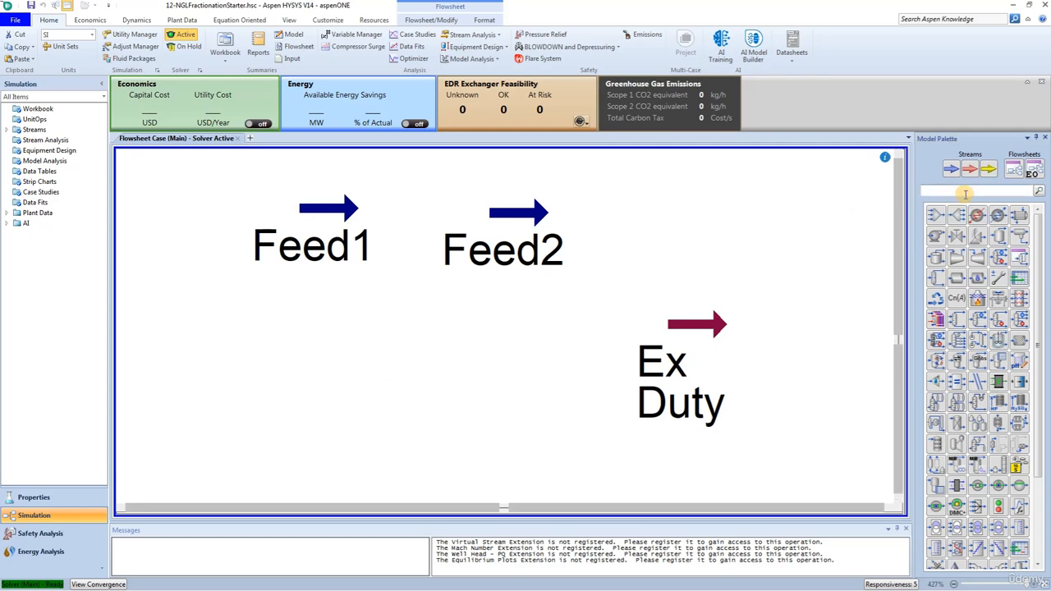
type("reboi")
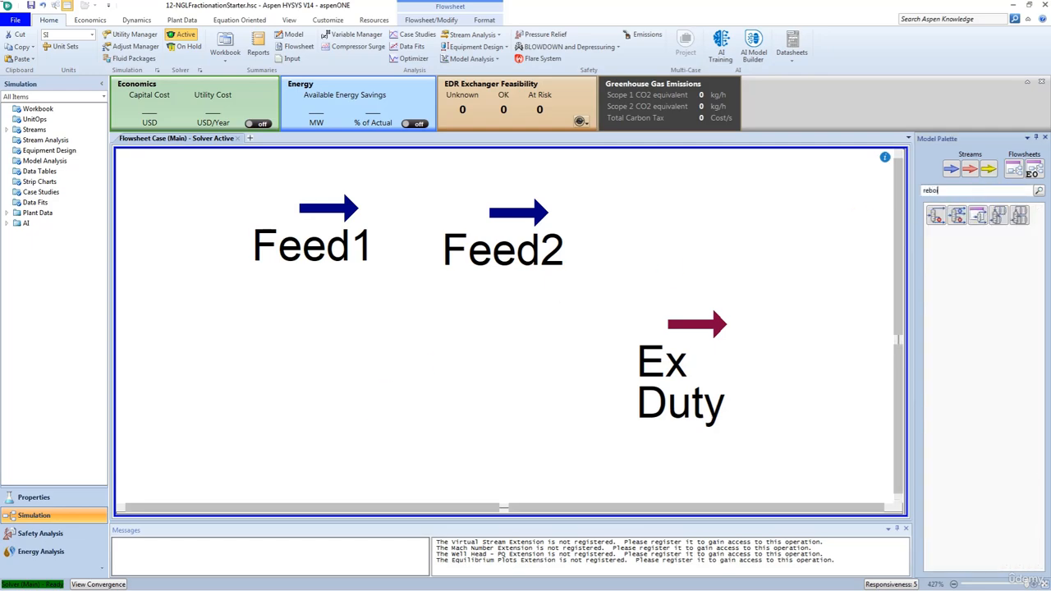
left_click(935, 215)
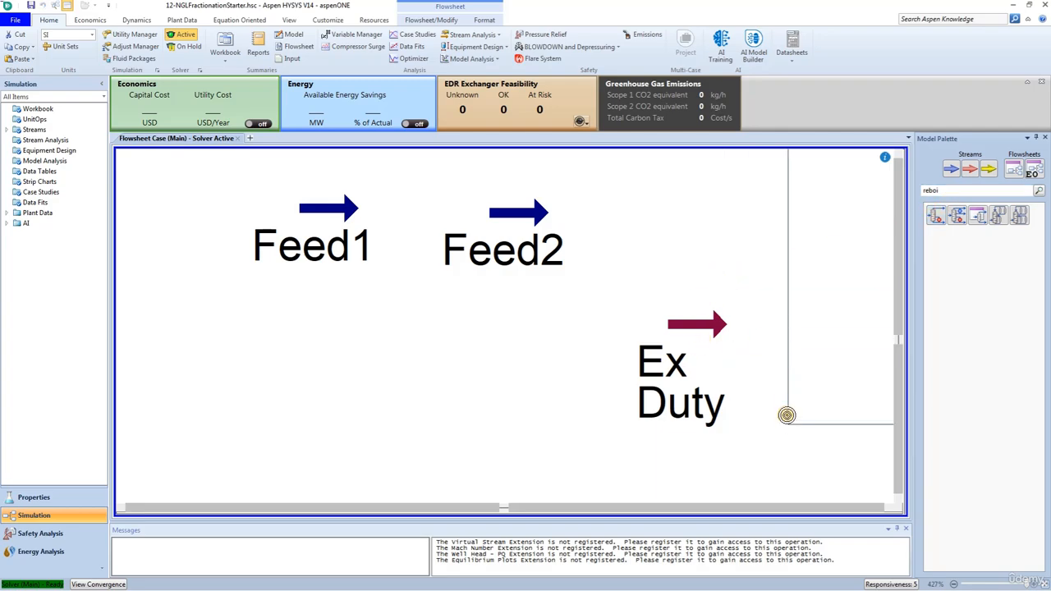
left_click(785, 414)
scroll(785, 390, "down", 5)
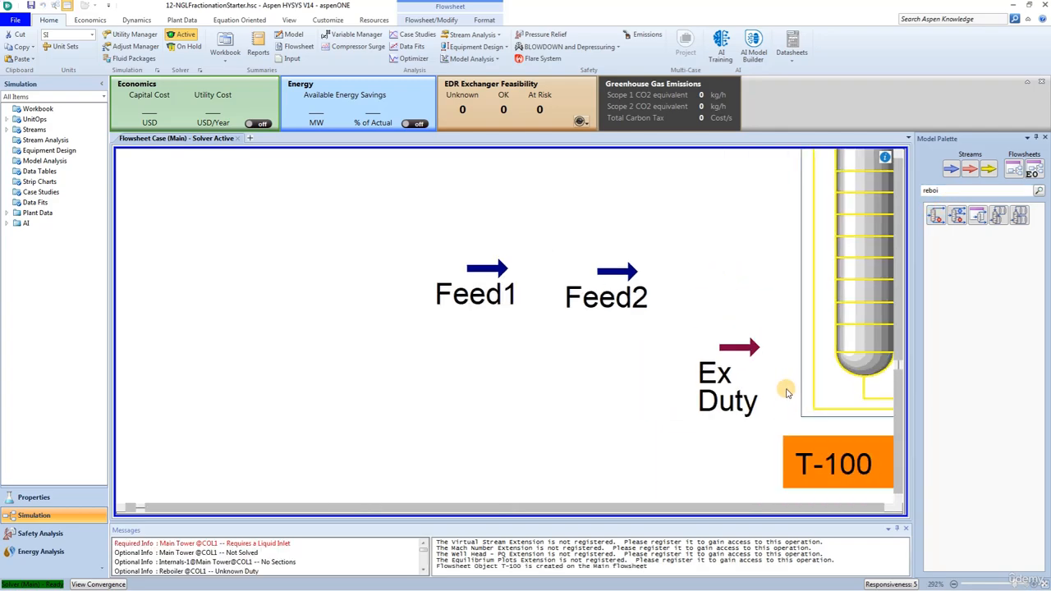
left_click(887, 508)
scroll(735, 462, "down", 2)
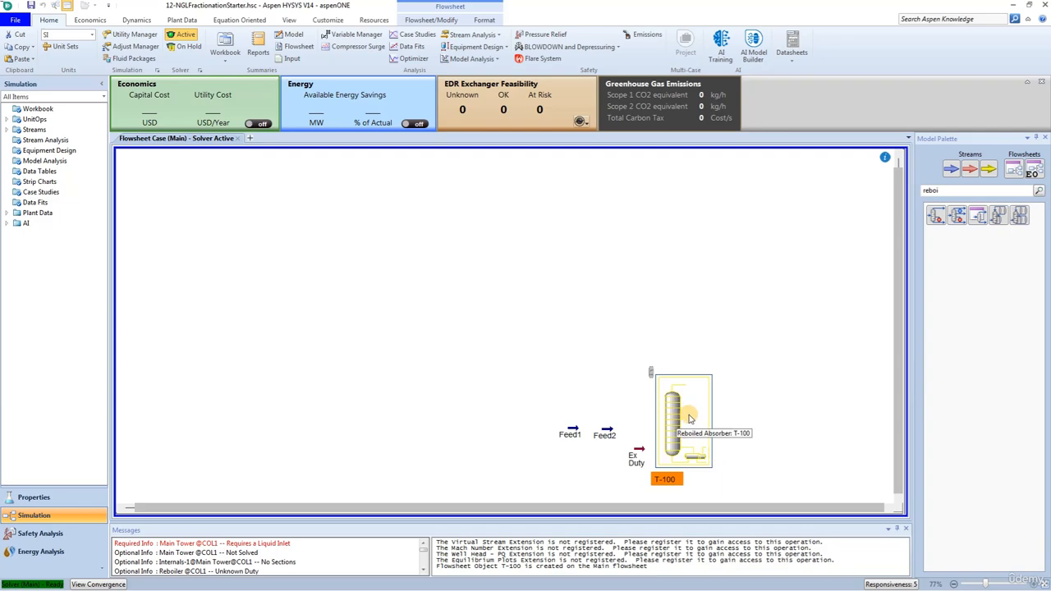
Name the new reboiled absorber column DC1 and connect Feed1 as its top stage inlet
double_click(678, 419)
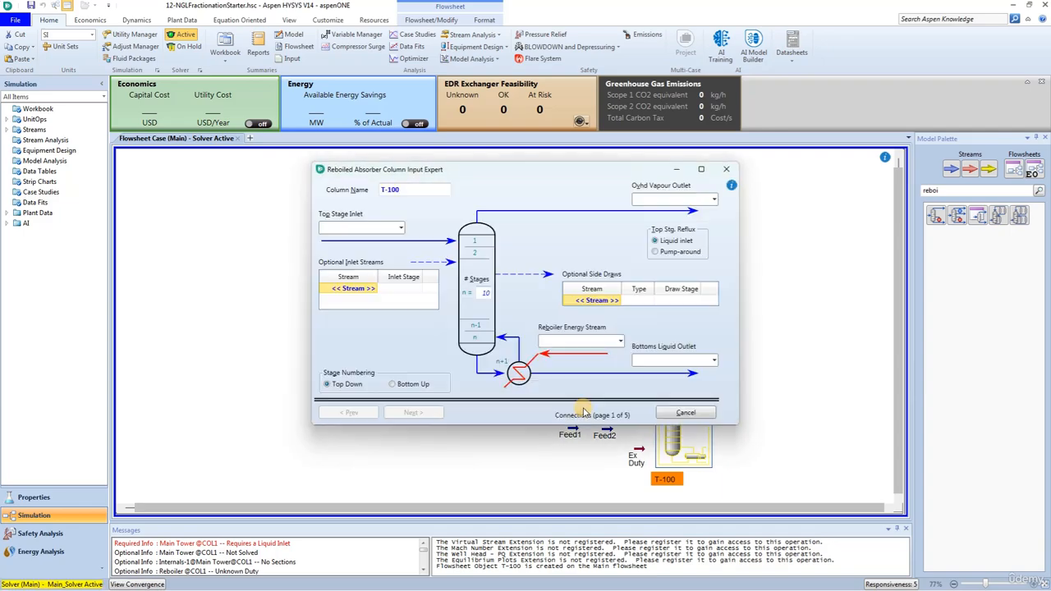
left_click(408, 188)
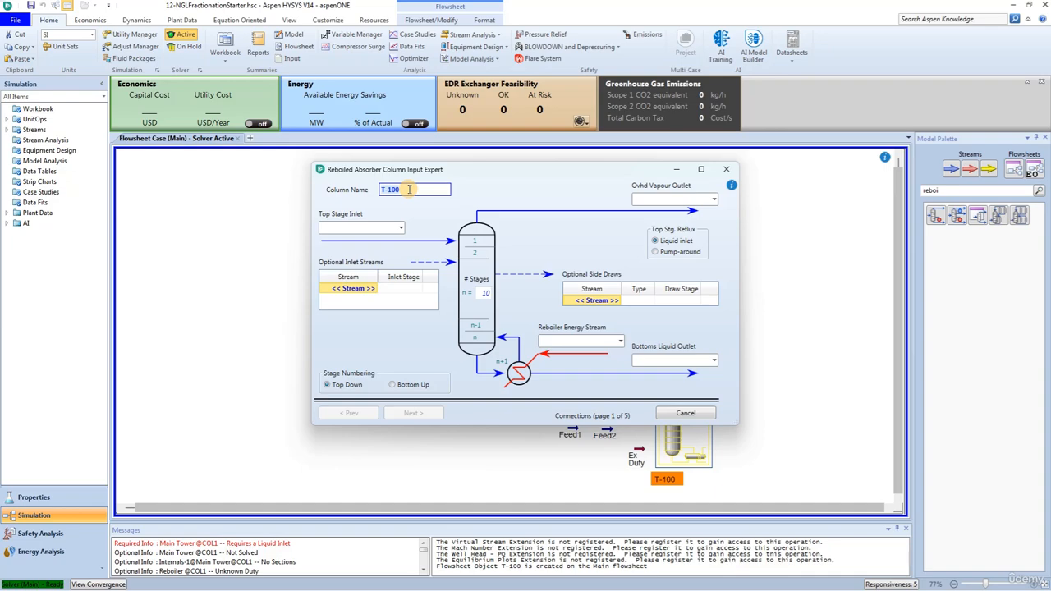
type("DC1")
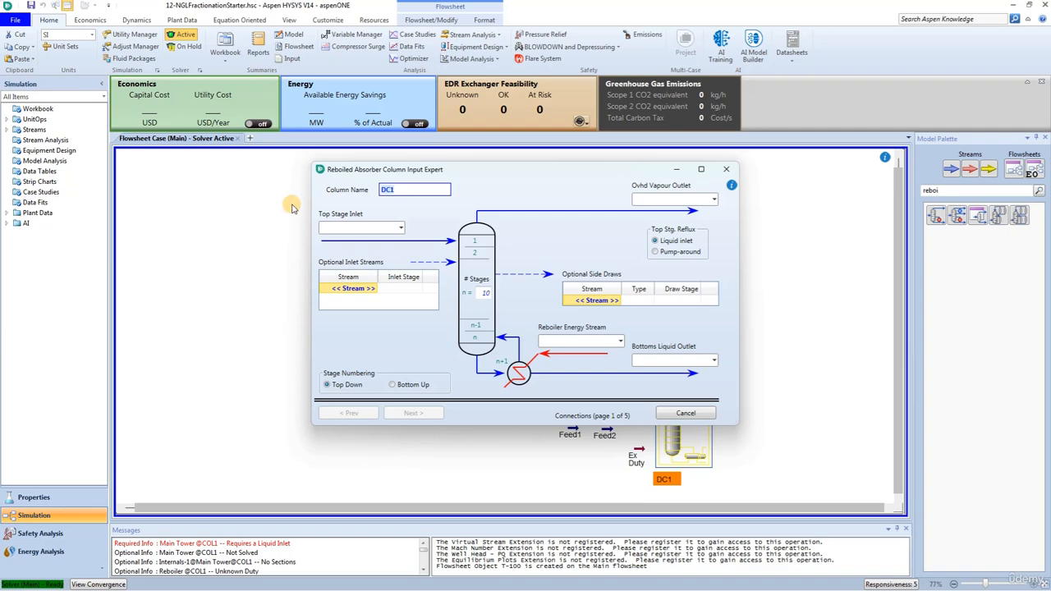
left_click(394, 230)
left_click(358, 244)
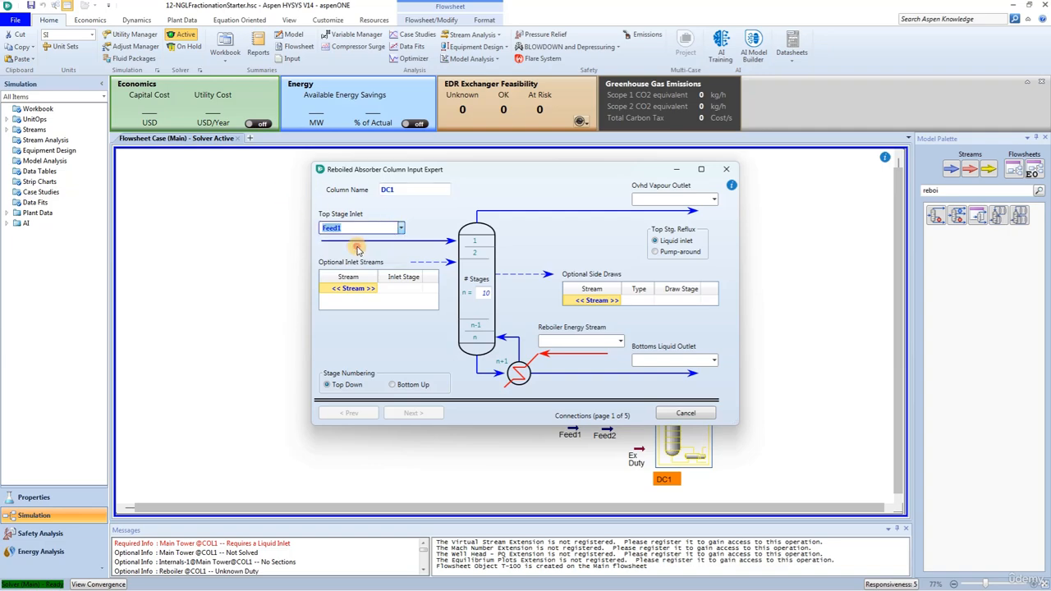
left_click(390, 242)
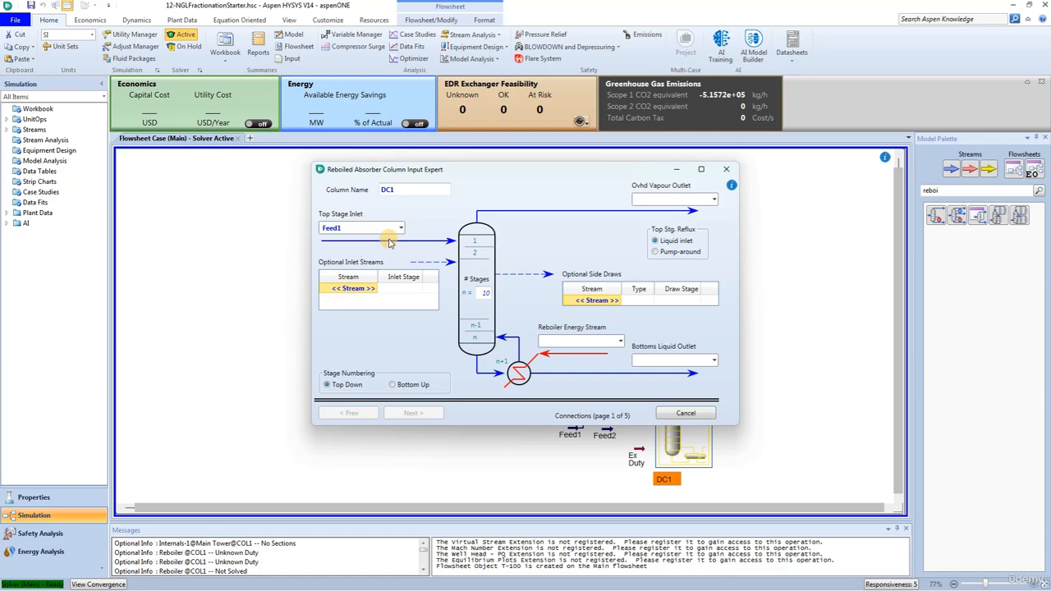
Add Feed2 as an optional inlet stream of DC1, entering at stage 2 of the main tower
left_click(353, 291)
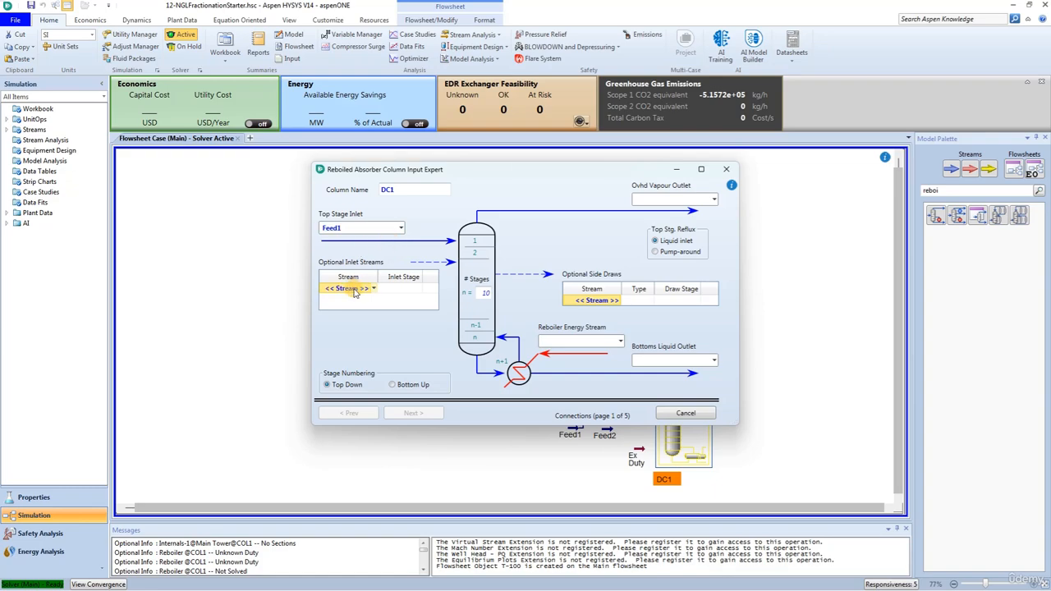
left_click(367, 291)
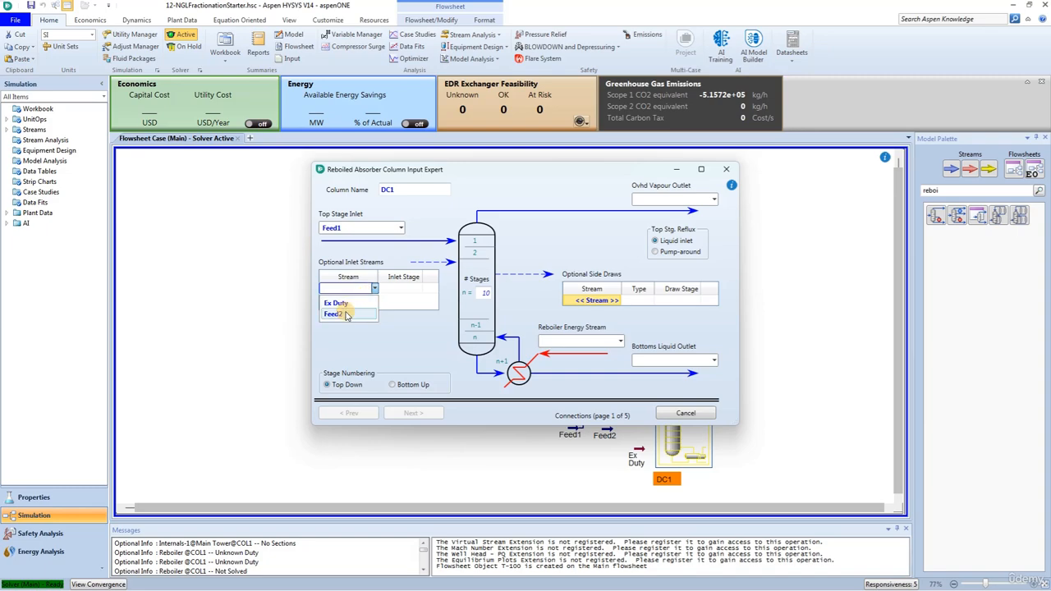
left_click(344, 313)
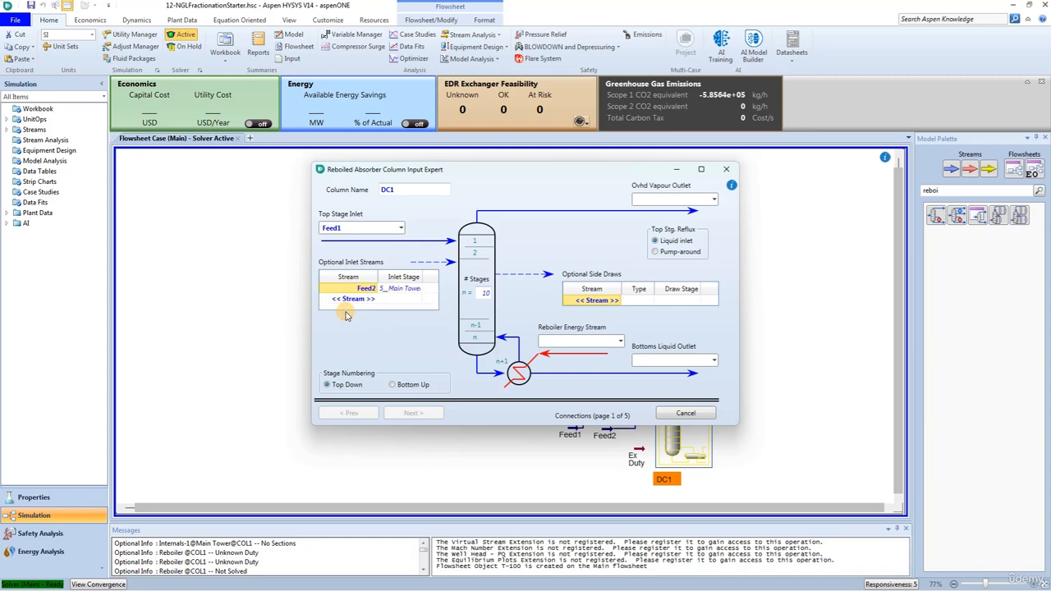
left_click(407, 288)
left_click(418, 289)
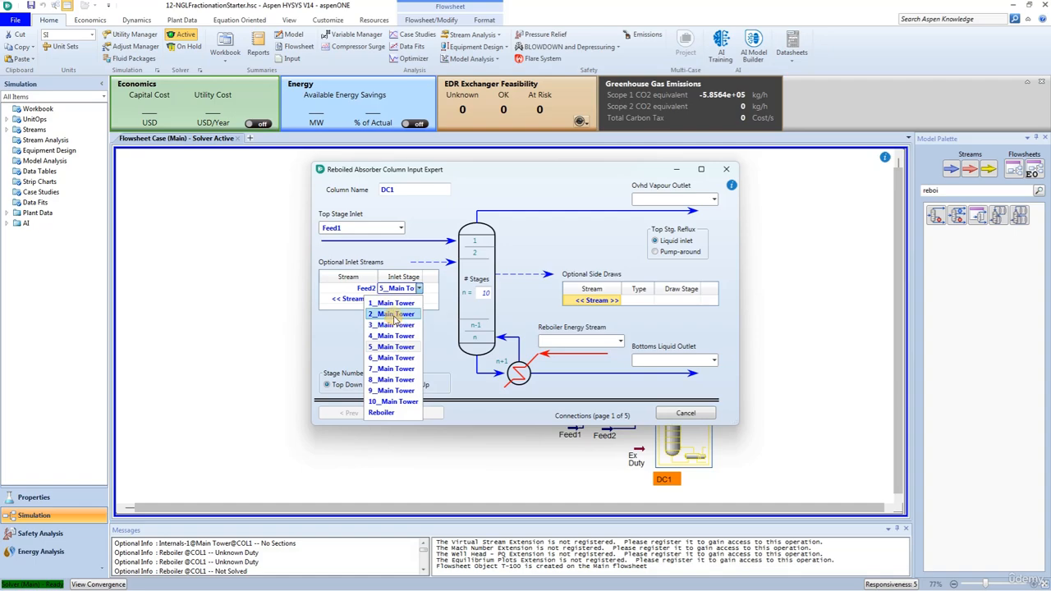
left_click(394, 316)
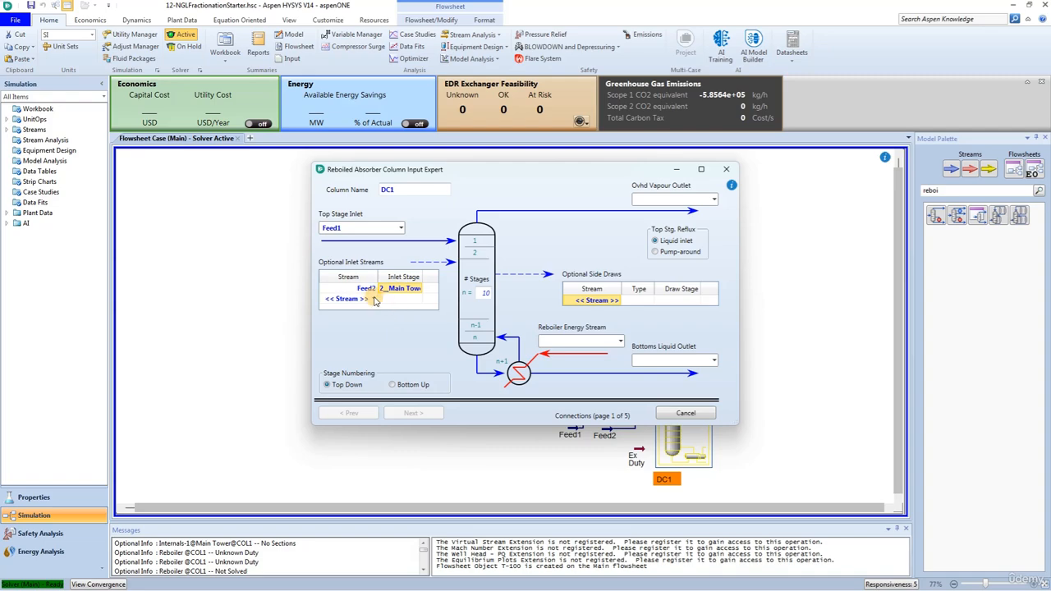
Add Ex Duty as an optional inlet stream of DC1 at stage 4 of the main tower
left_click(374, 299)
left_click(357, 316)
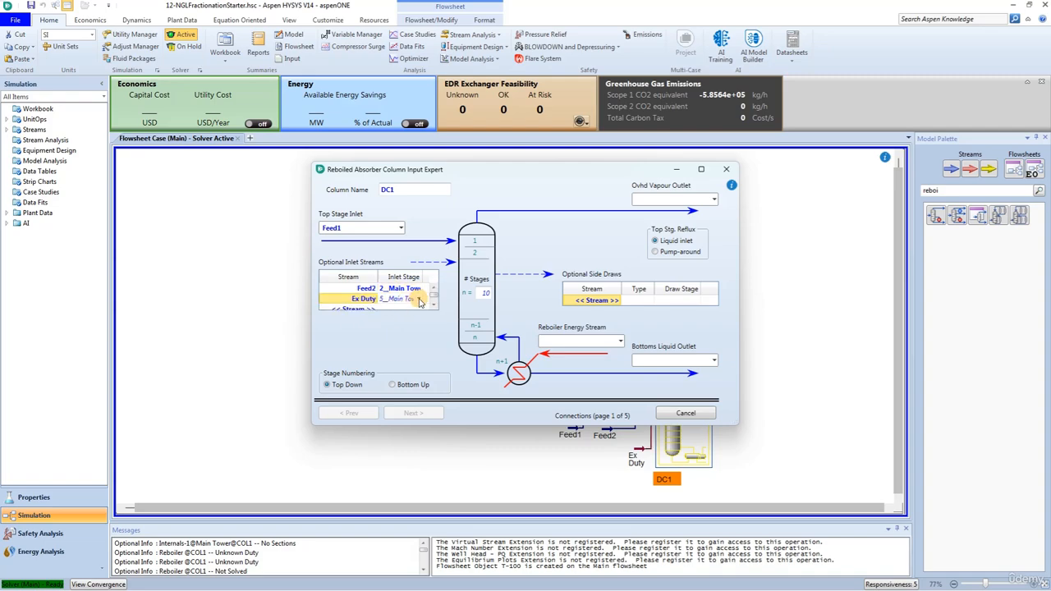
left_click(420, 301)
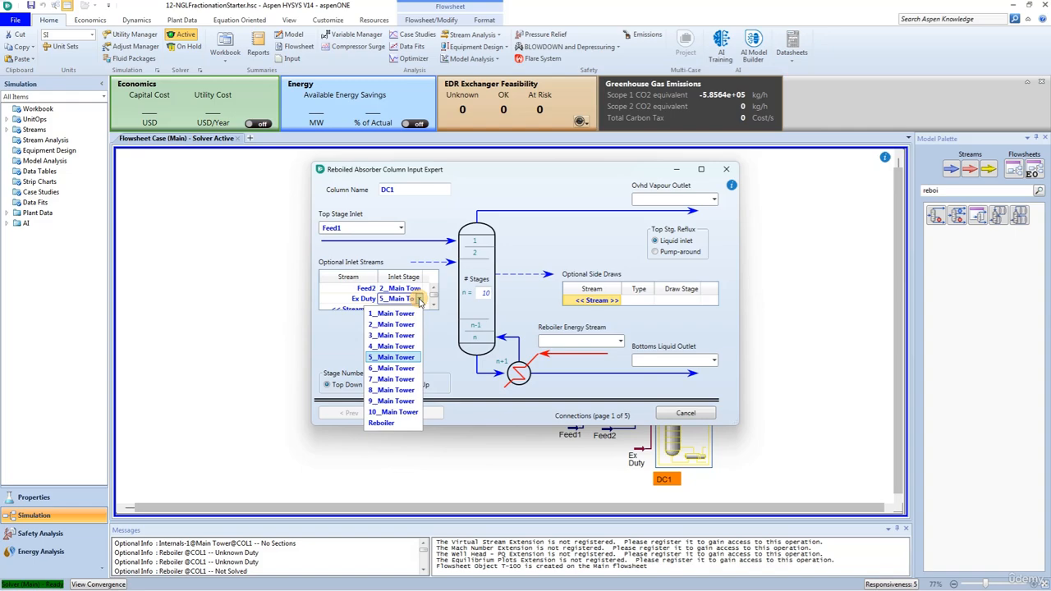
left_click(396, 353)
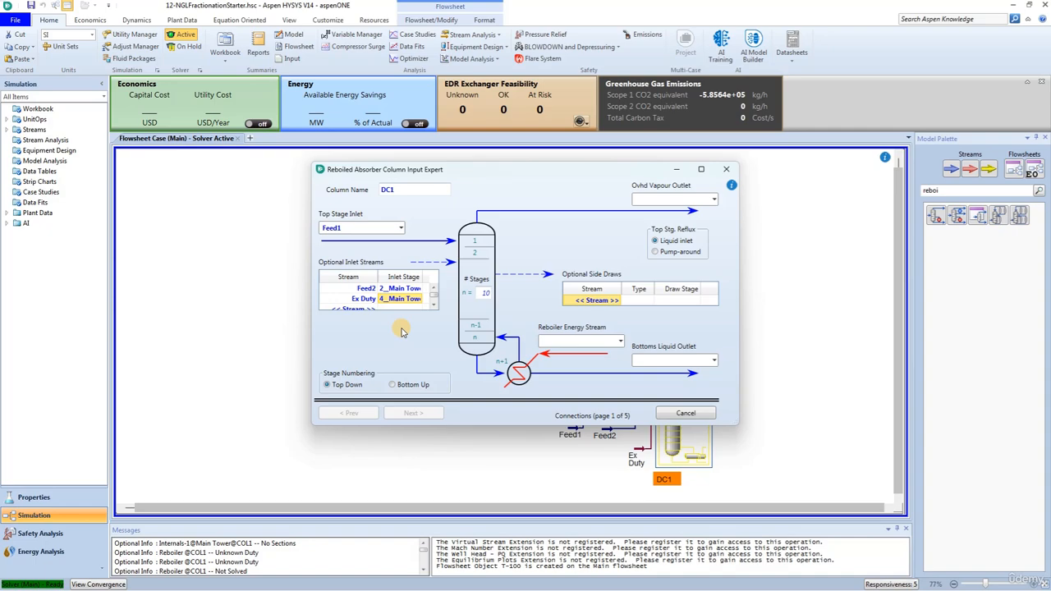
Name the column's overhead vapour outlet stream DC1 Ovhd
left_click(659, 197)
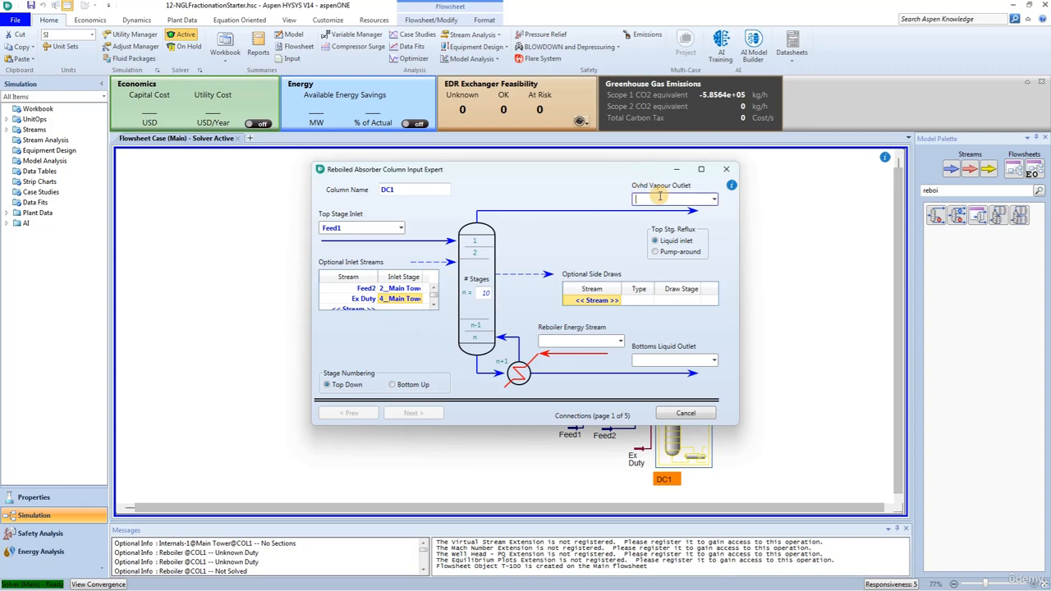
type("DC1 Ovhd")
key("Return")
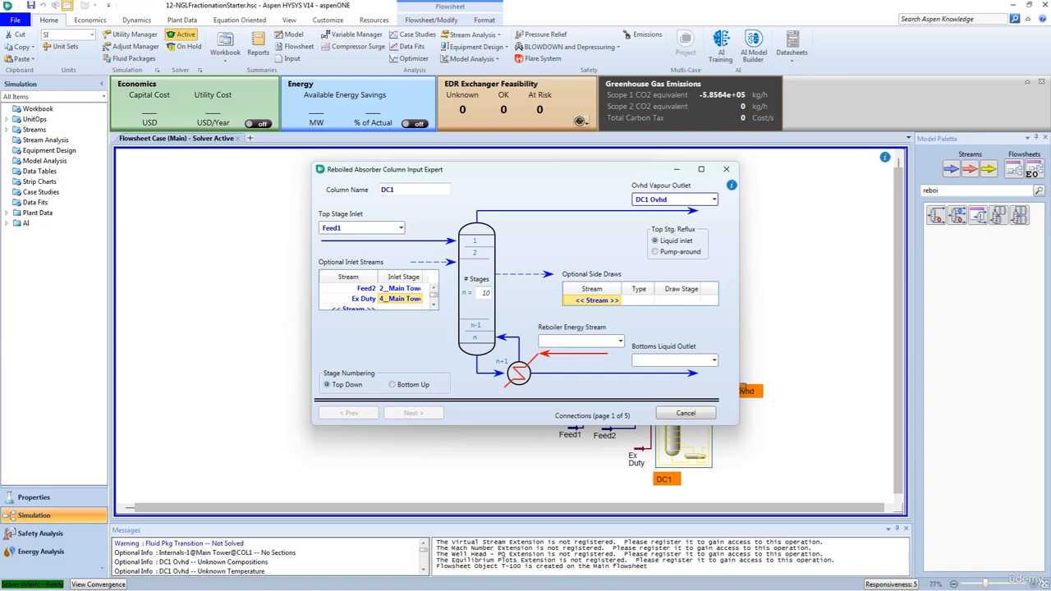
Name the reboiler energy stream DC1 Reb Q and the bottoms liquid outlet DC1 Btms
left_click(579, 339)
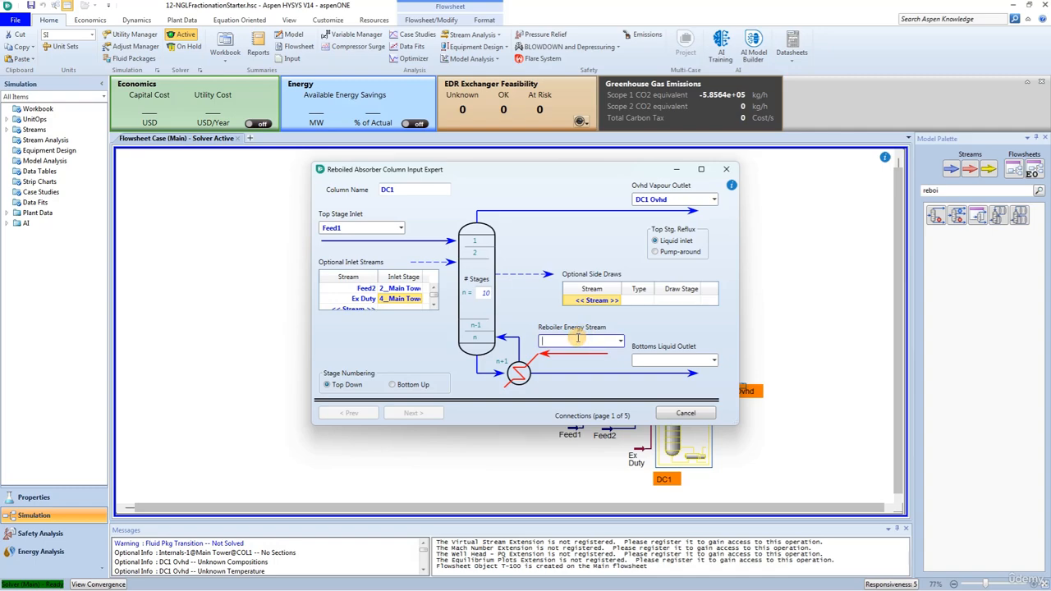
type("DC1 Reb Q")
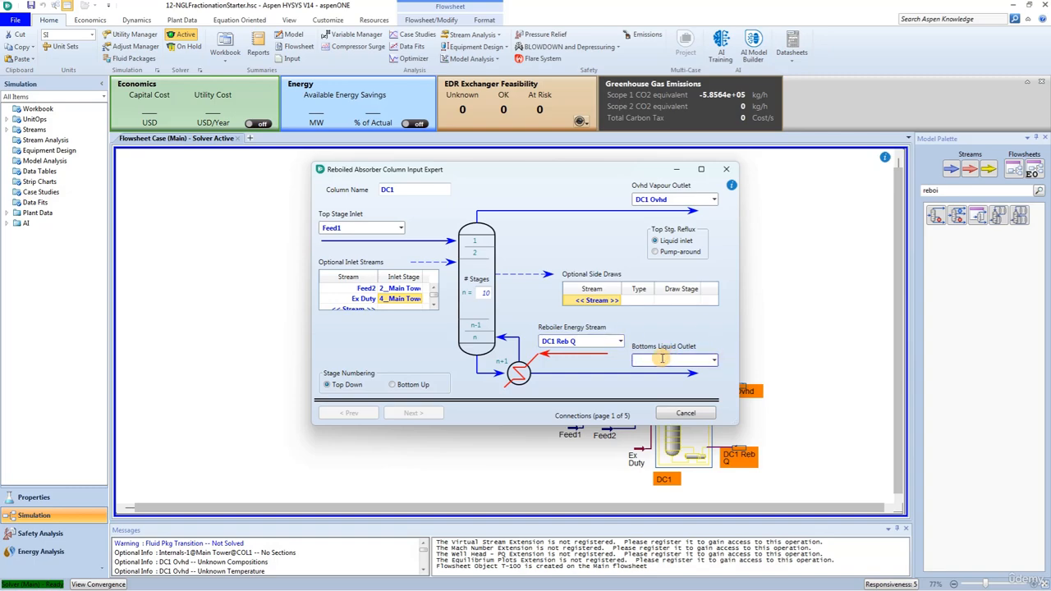
left_click(661, 358)
type("DC1 Btms")
key("Return")
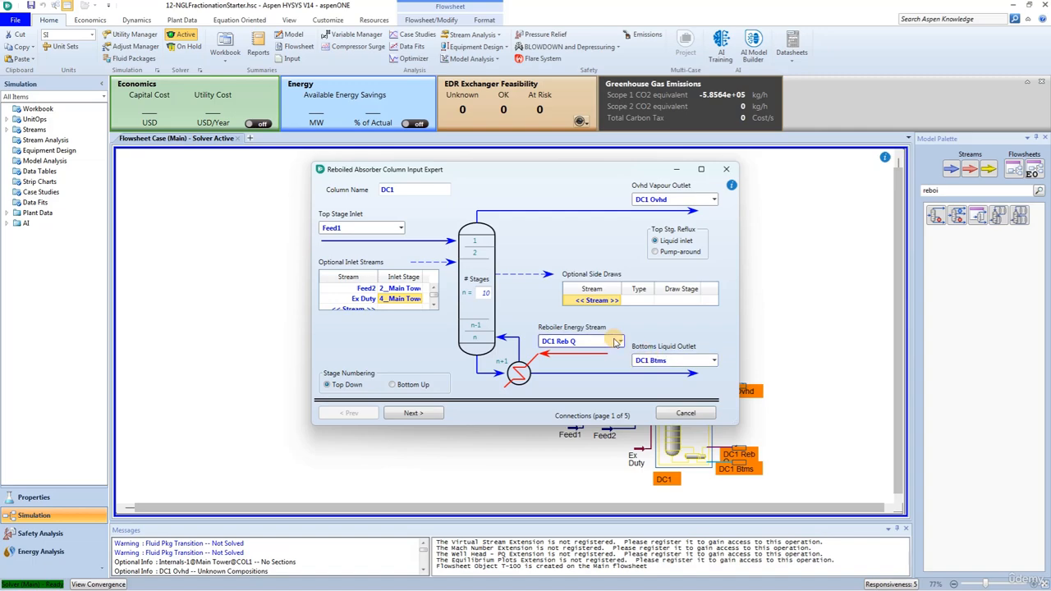
Keep the once-through regular HYSYS reboiler and set the top stage pressure to 2275 kPa and the reboiler pressure to 2310 kPa
left_click(413, 413)
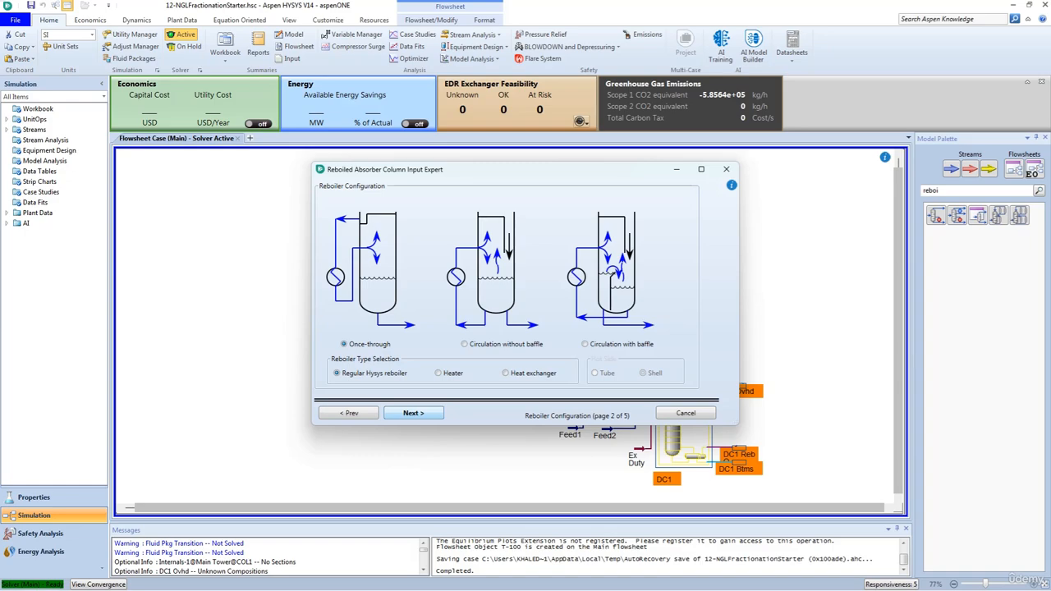
left_click(432, 416)
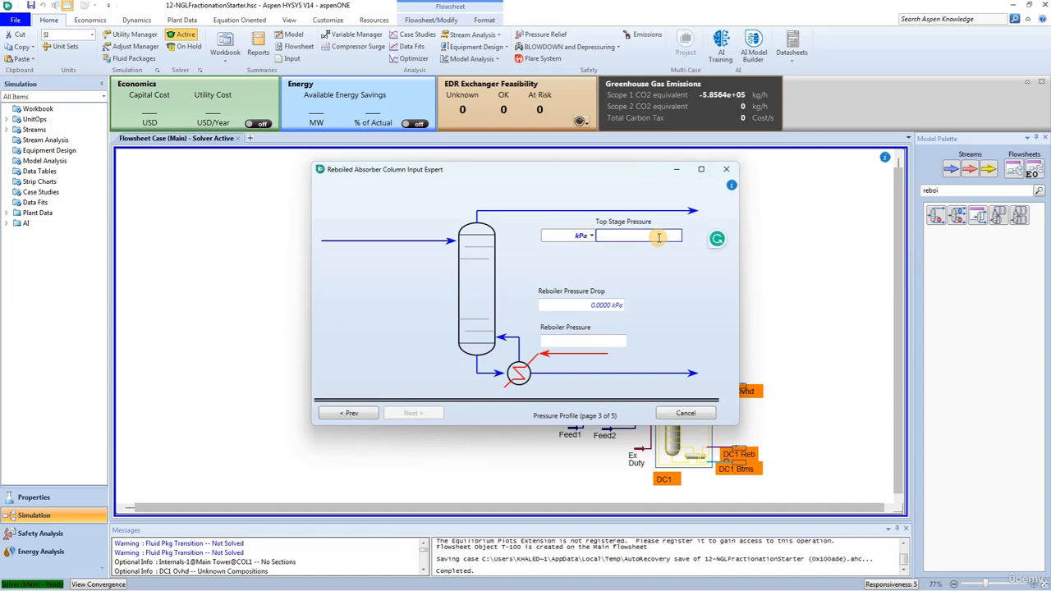
type("2275")
key("Return")
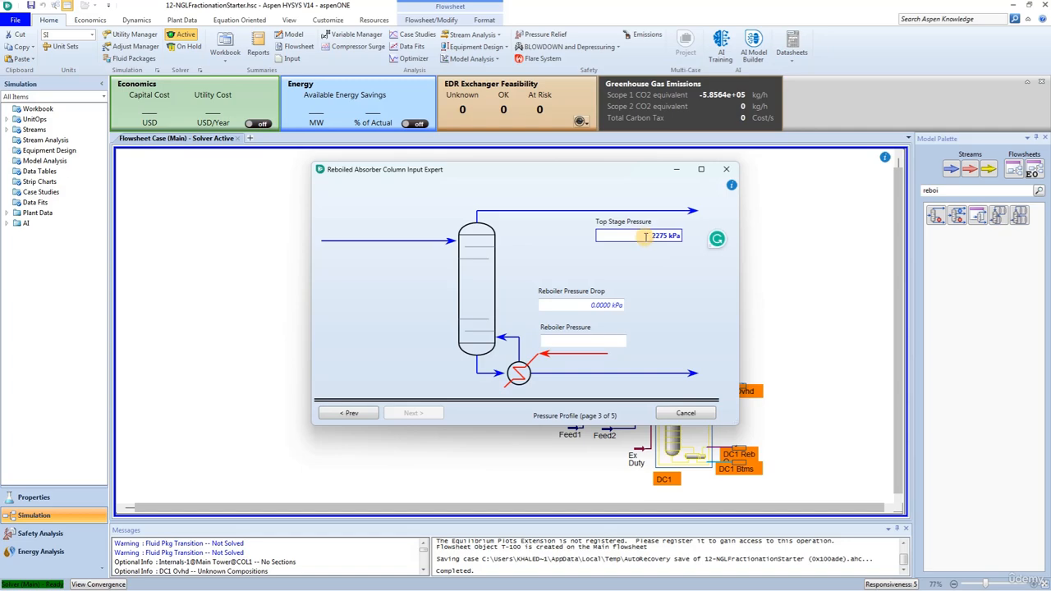
left_click(549, 342)
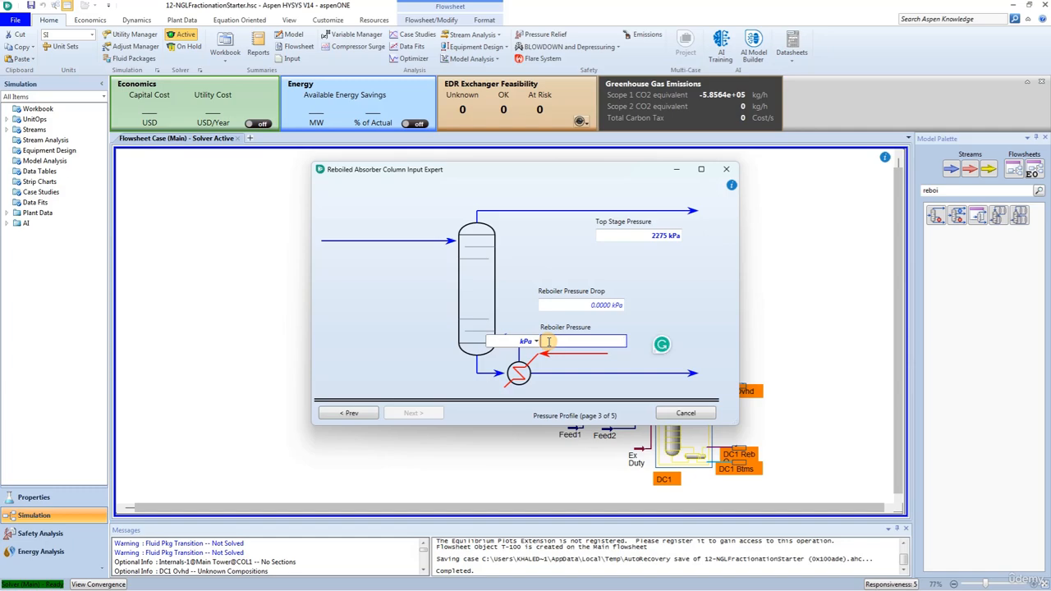
type("3")
key("BackSpace")
type("2310")
key("Return")
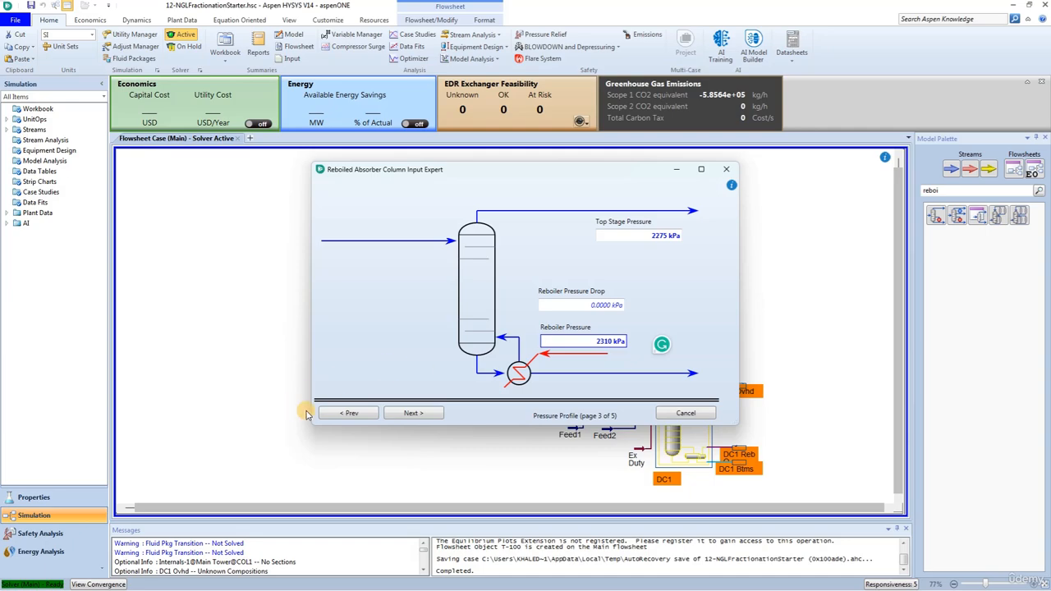
Enter temperature estimates of -92 °C for the top stage and 20 °C for the reboiler
left_click(413, 414)
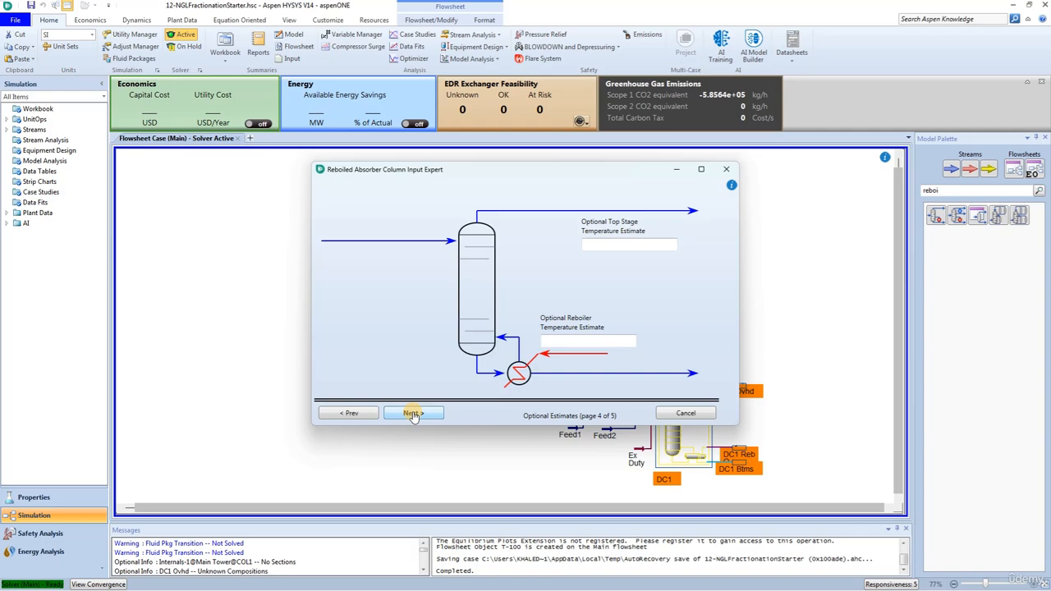
left_click(651, 247)
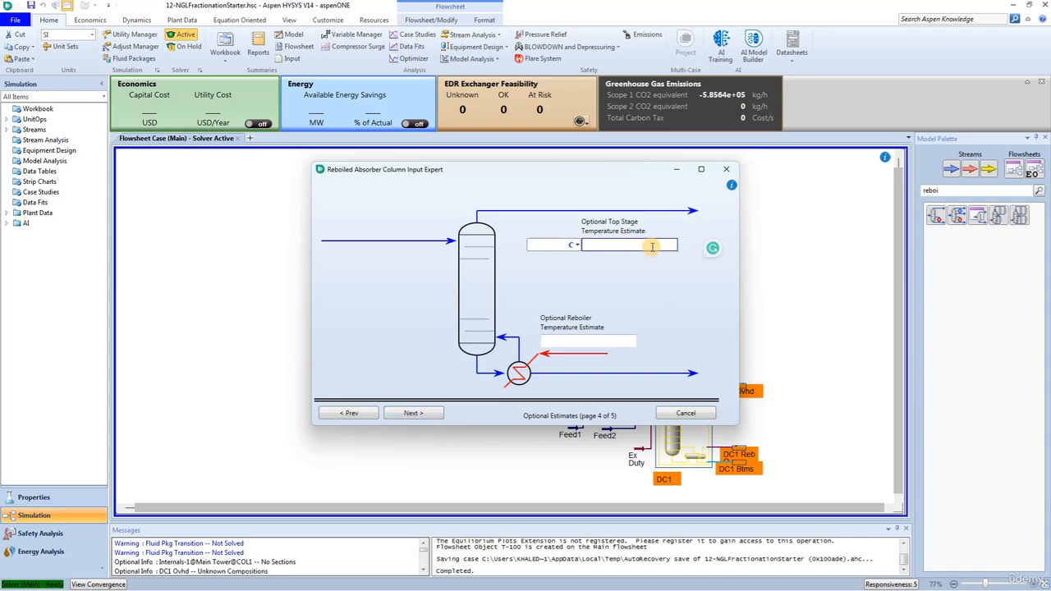
type("-88")
key("Return")
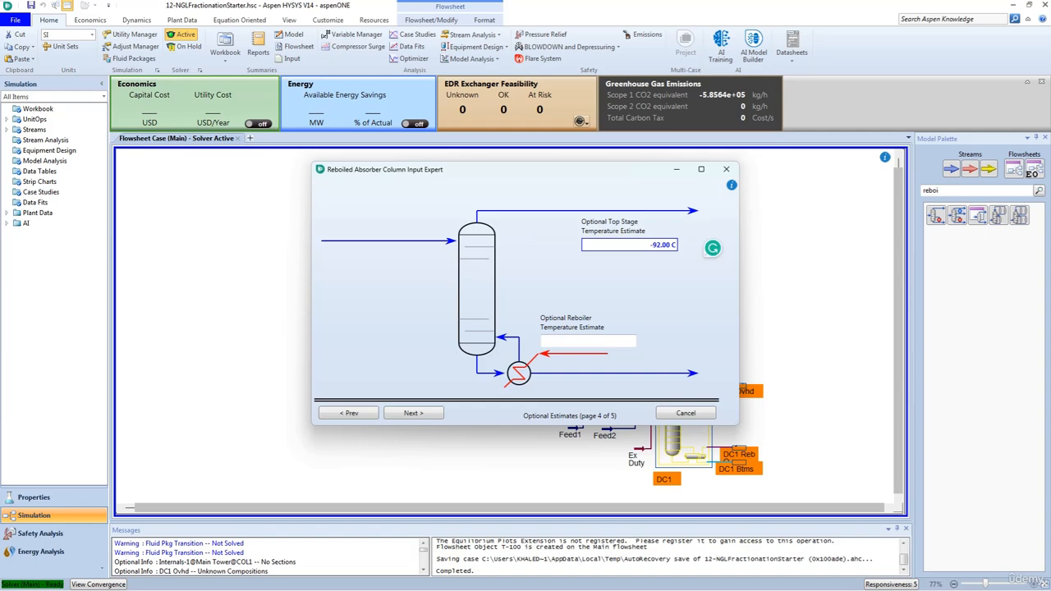
left_click(585, 335)
type("20")
key("Return")
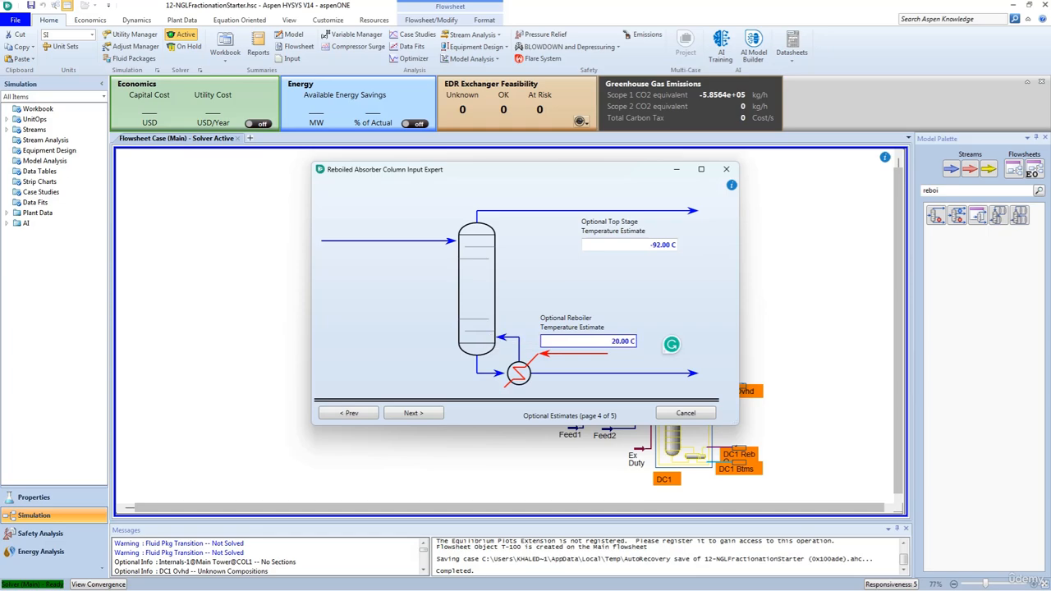
Finish the reboiled absorber column setup with the boil-up ratio left blank
left_click(415, 414)
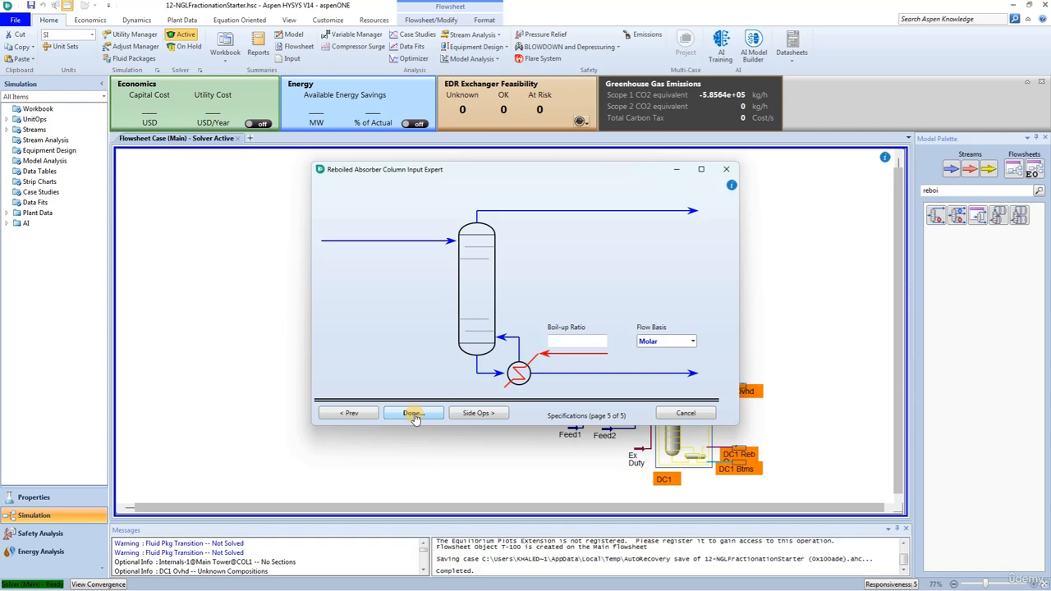
left_click(413, 415)
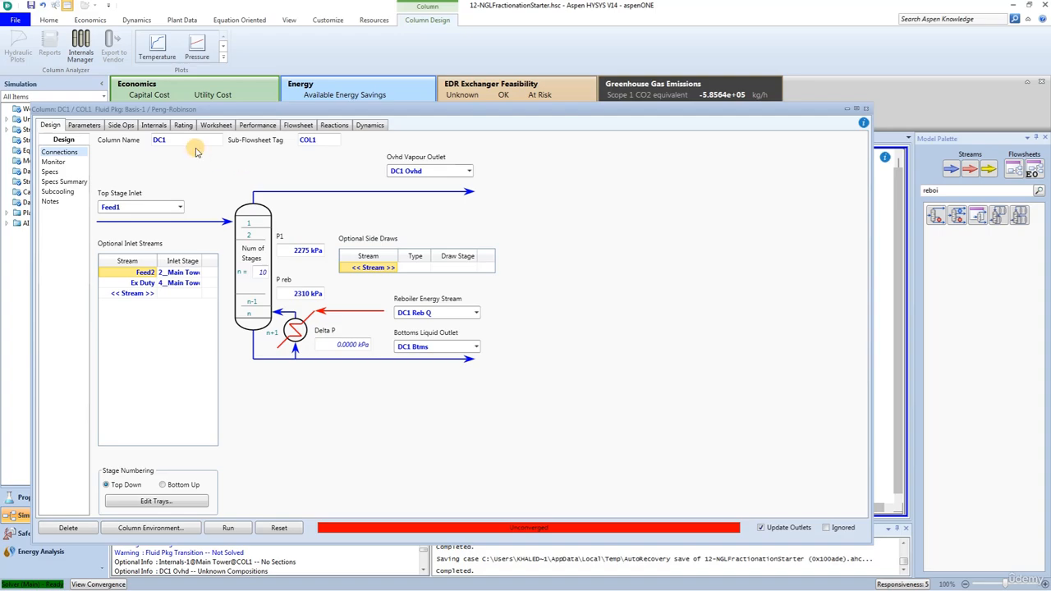
Set DC1's Ovhd Prod Rate specification to 1343 kgmole/h and run the column
left_click(61, 163)
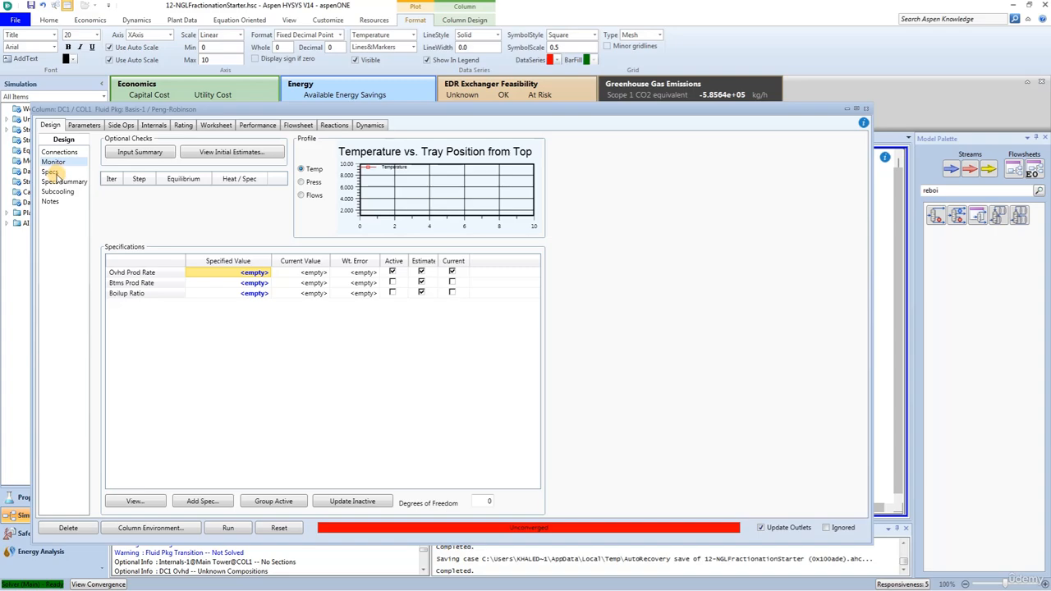
left_click(51, 171)
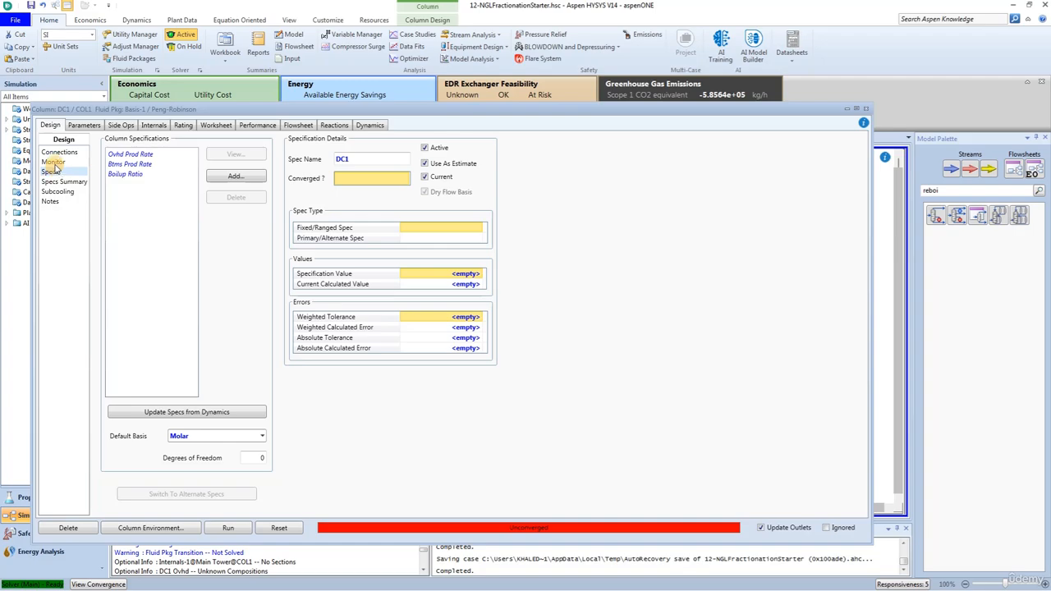
left_click(56, 164)
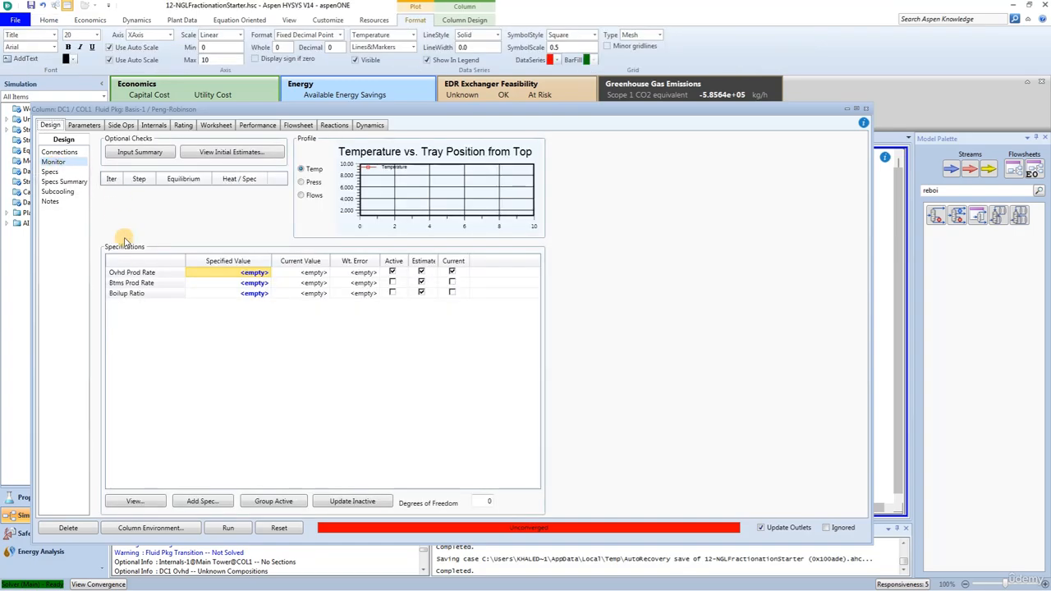
double_click(129, 272)
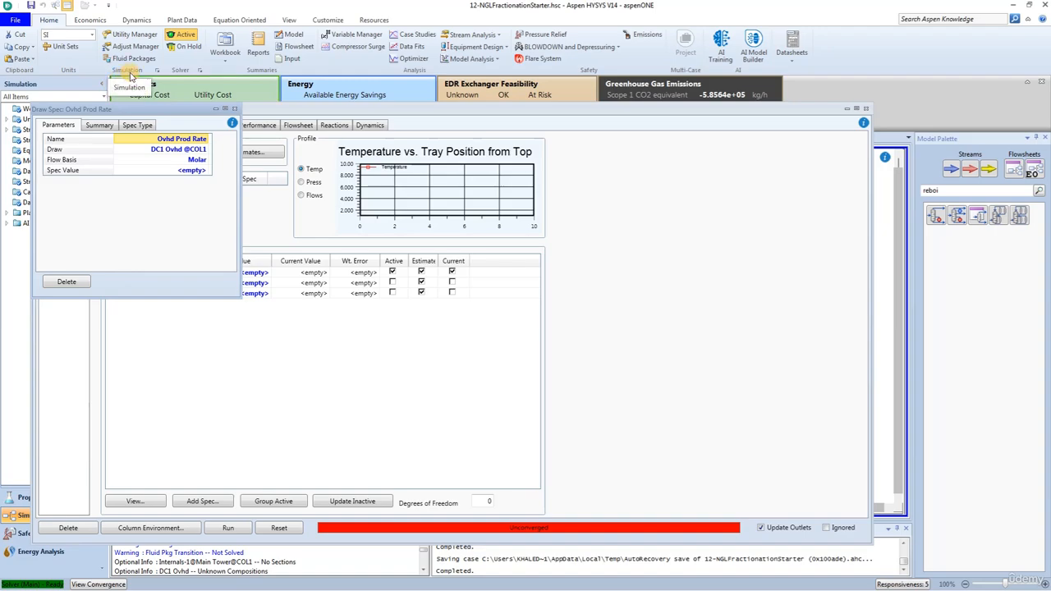
left_click(184, 170)
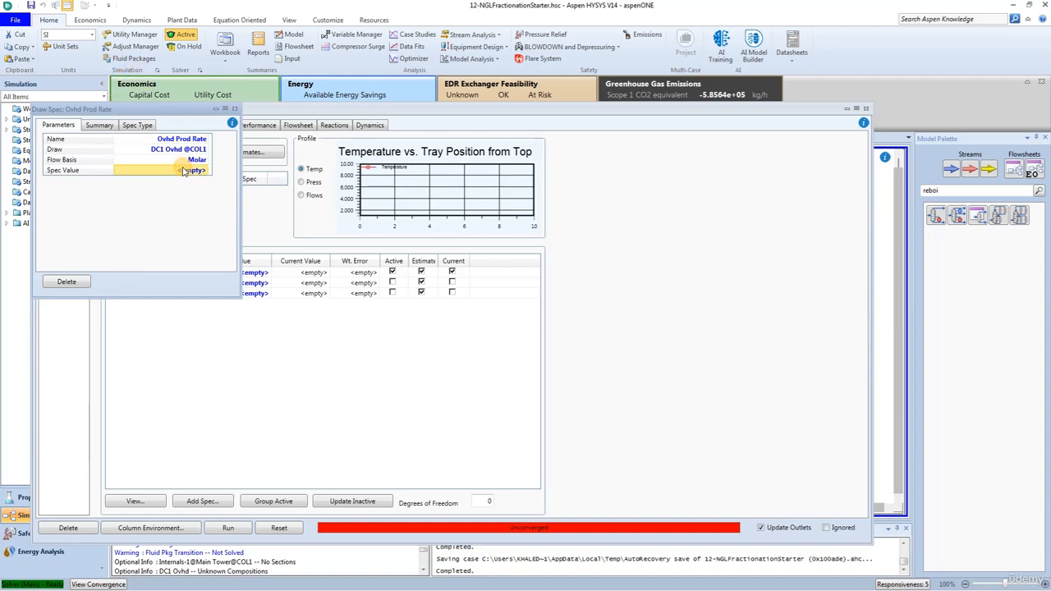
type("1")
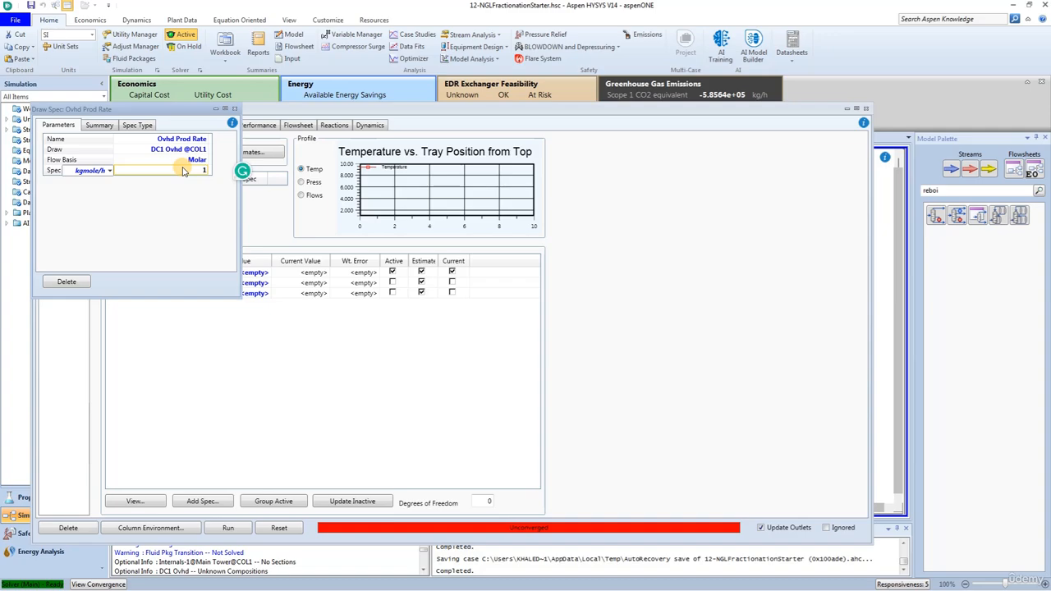
type("343")
key("Return")
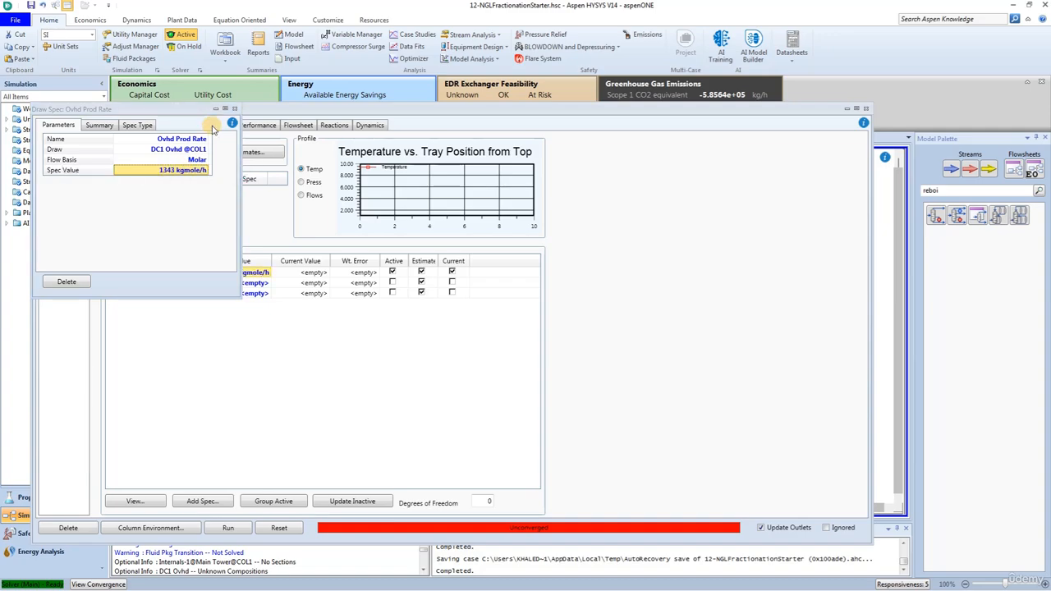
left_click(234, 108)
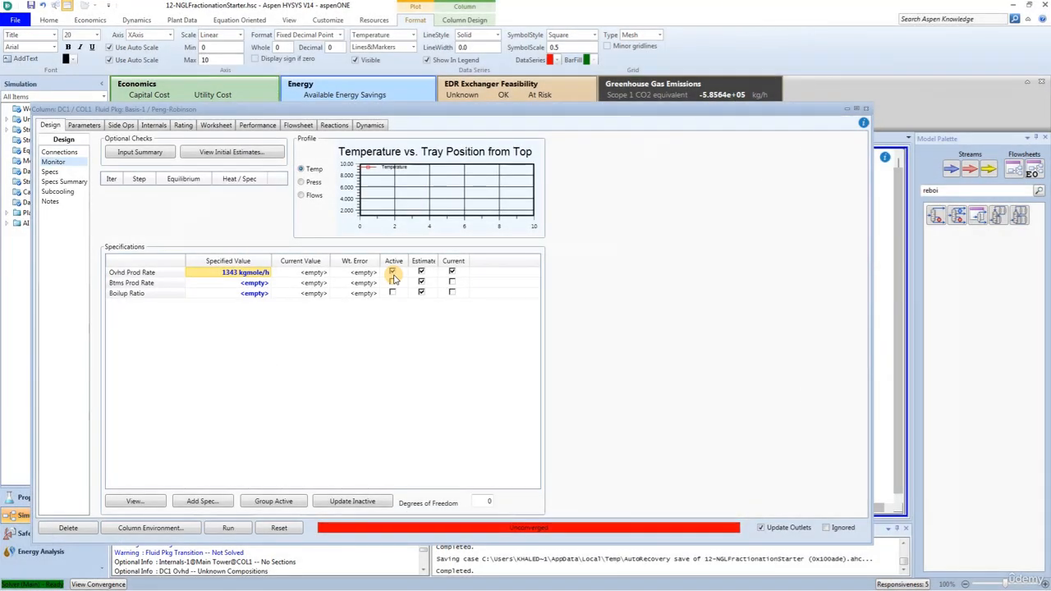
left_click(215, 531)
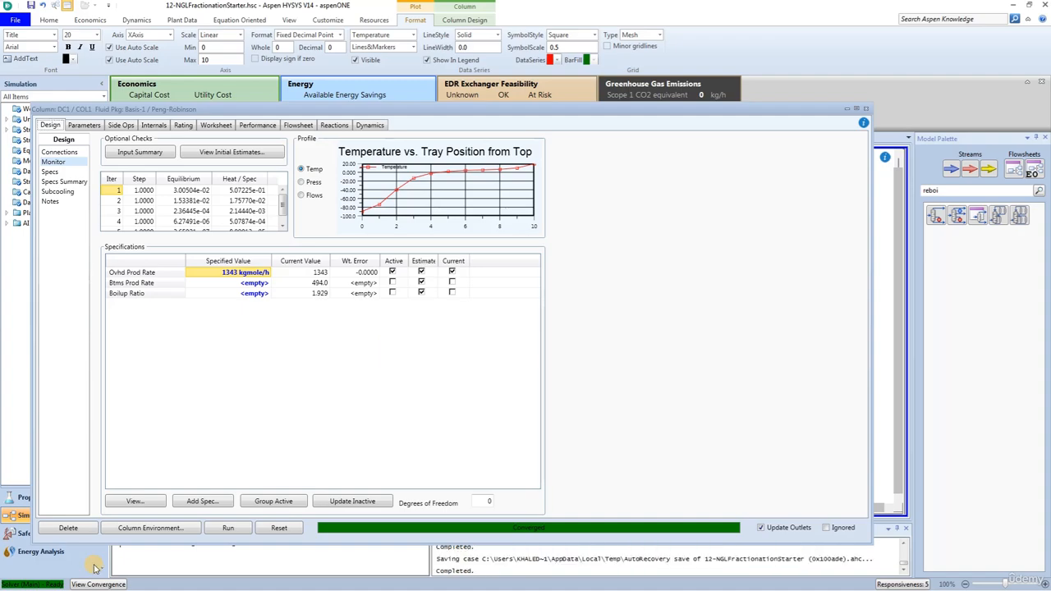
Review DC1's stream conditions, properties and compositions, and the performance summary of its feeds and products
left_click(215, 125)
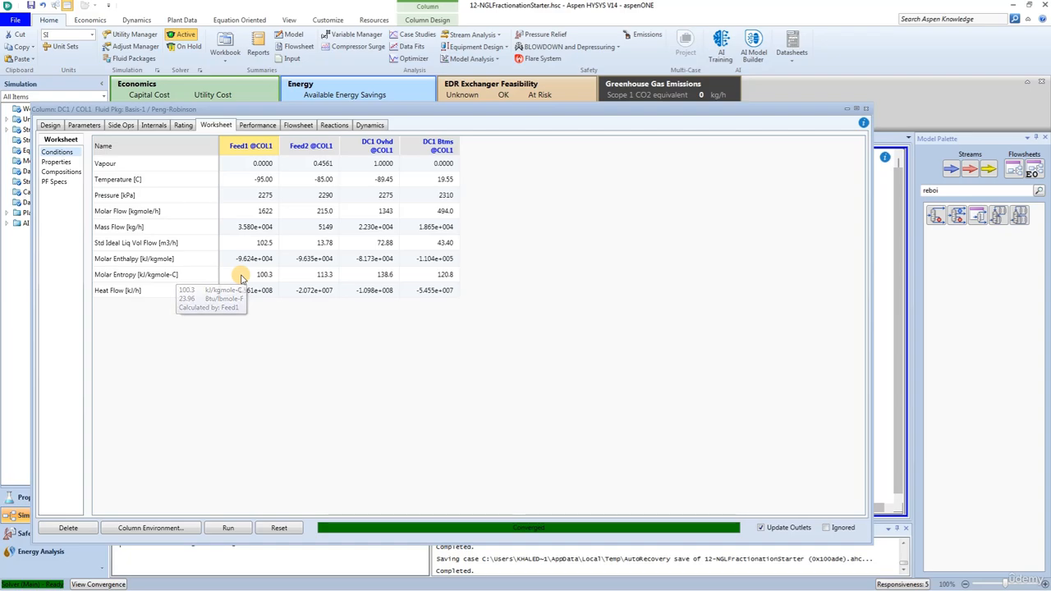
left_click(57, 162)
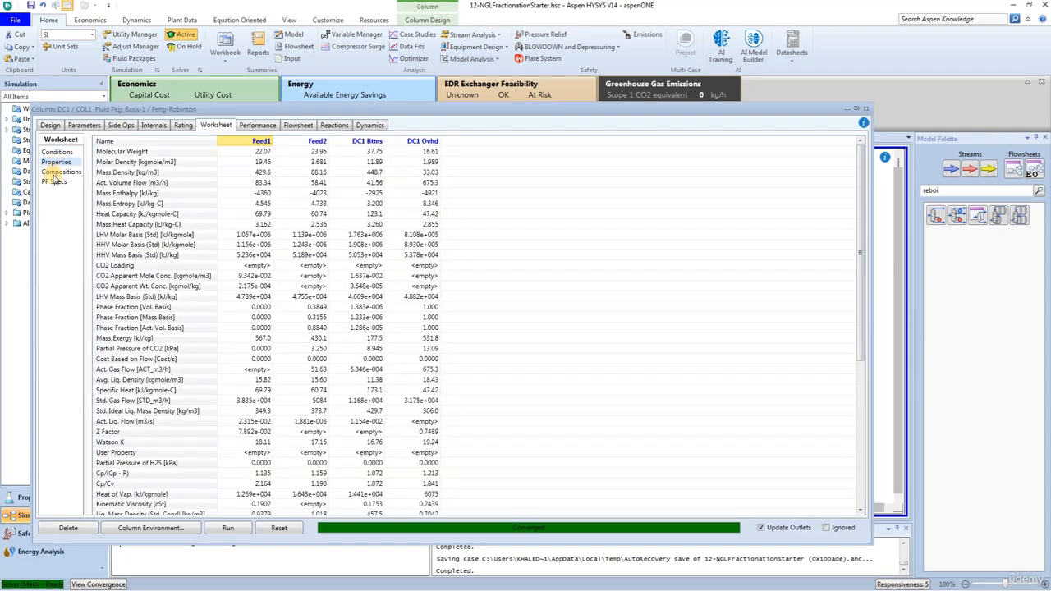
left_click(56, 172)
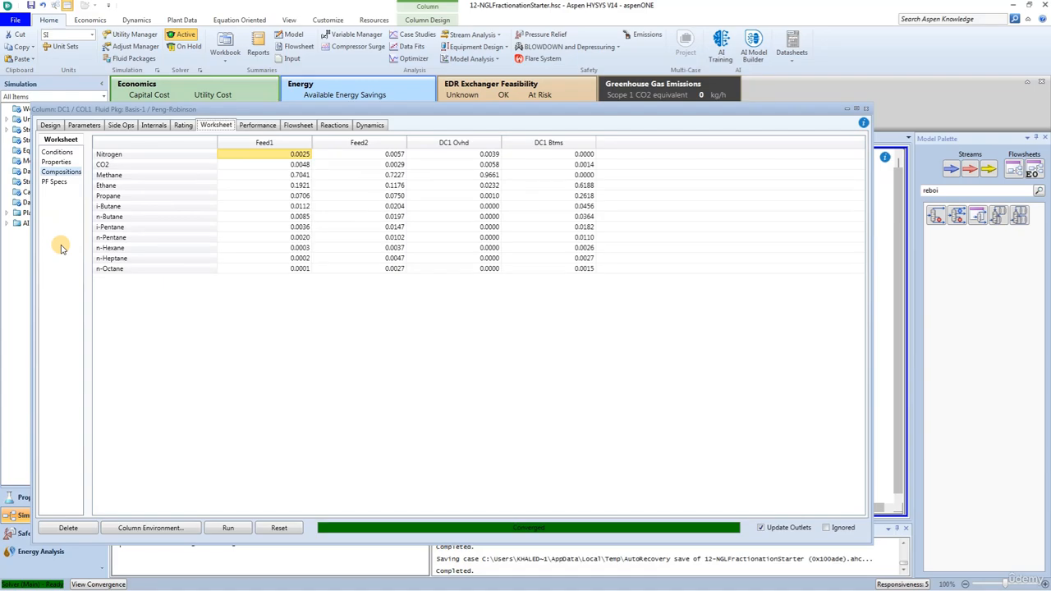
left_click(256, 125)
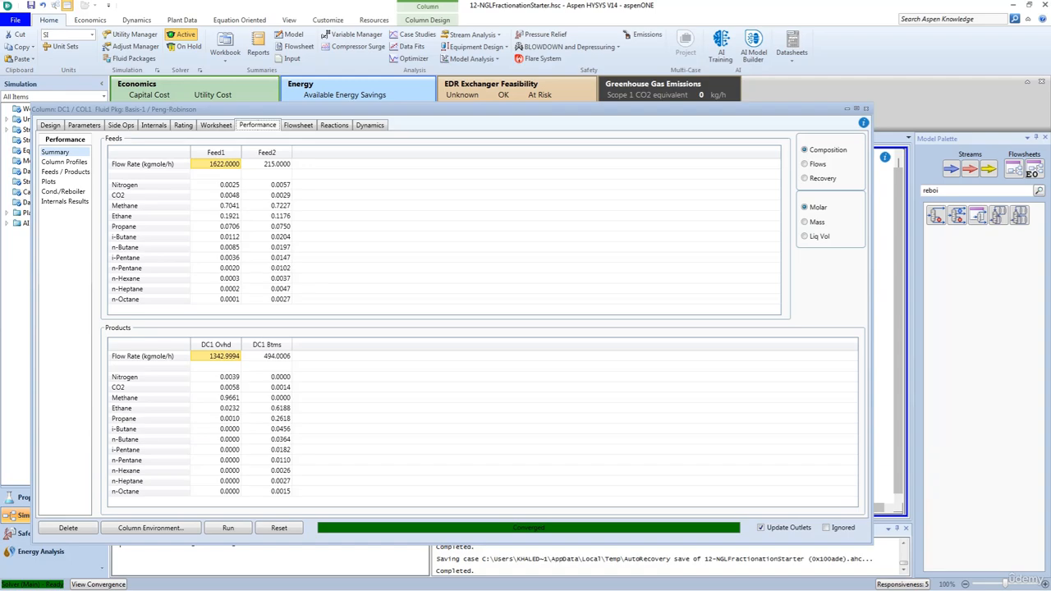
Add a Column Component Fraction specification to DC1 and name it C1 in Ovhd
left_click(47, 124)
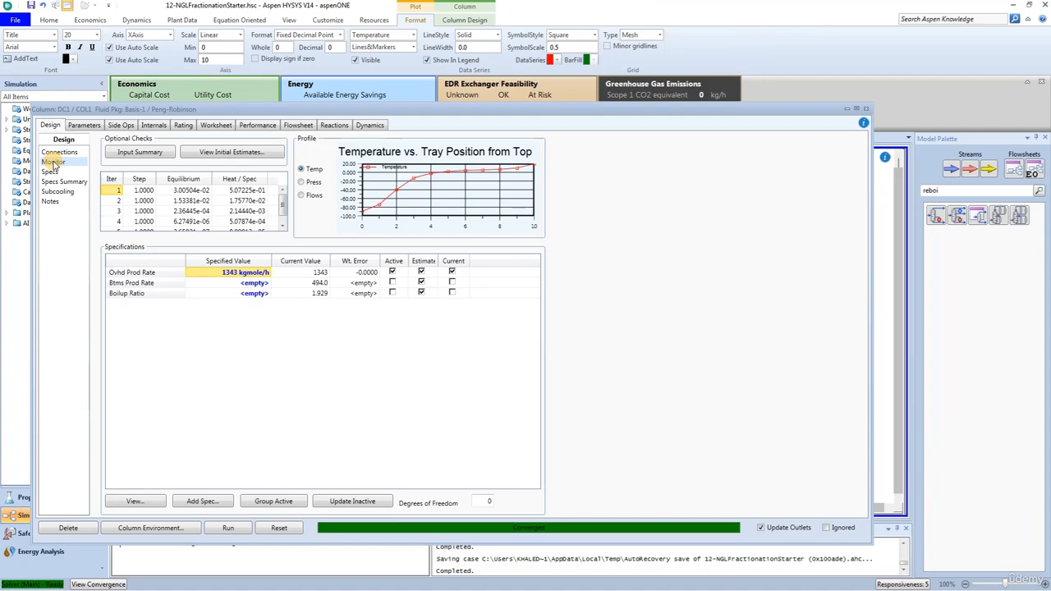
left_click(201, 499)
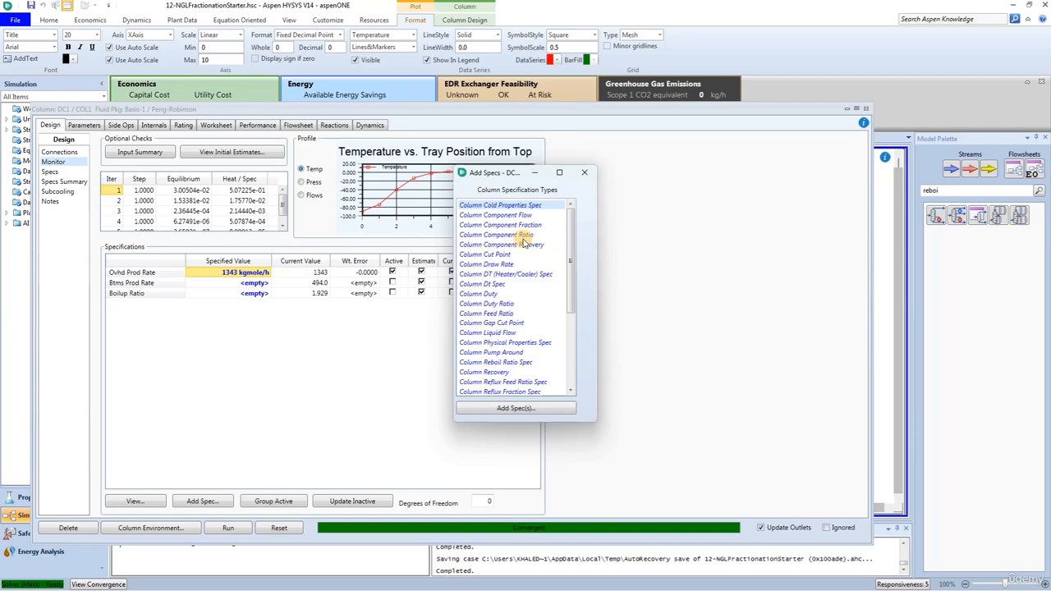
left_click(500, 225)
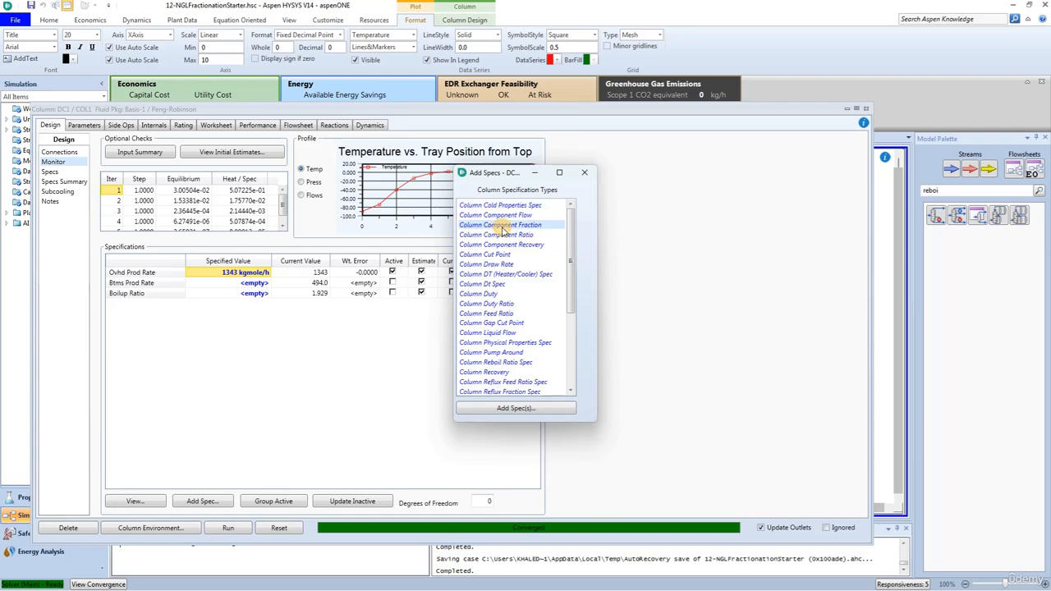
left_click(510, 408)
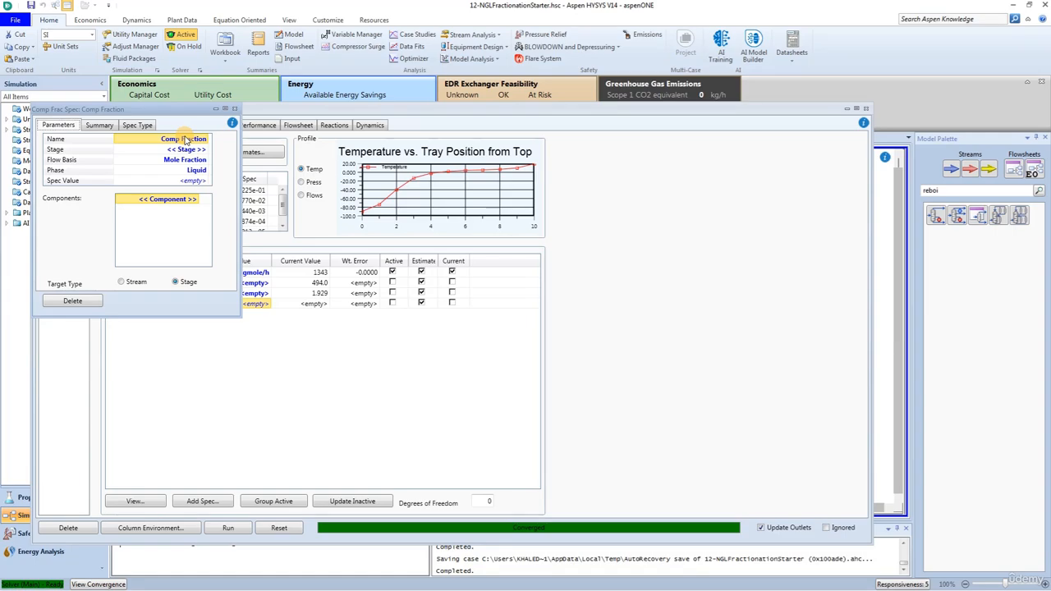
left_click(185, 139)
type("C1")
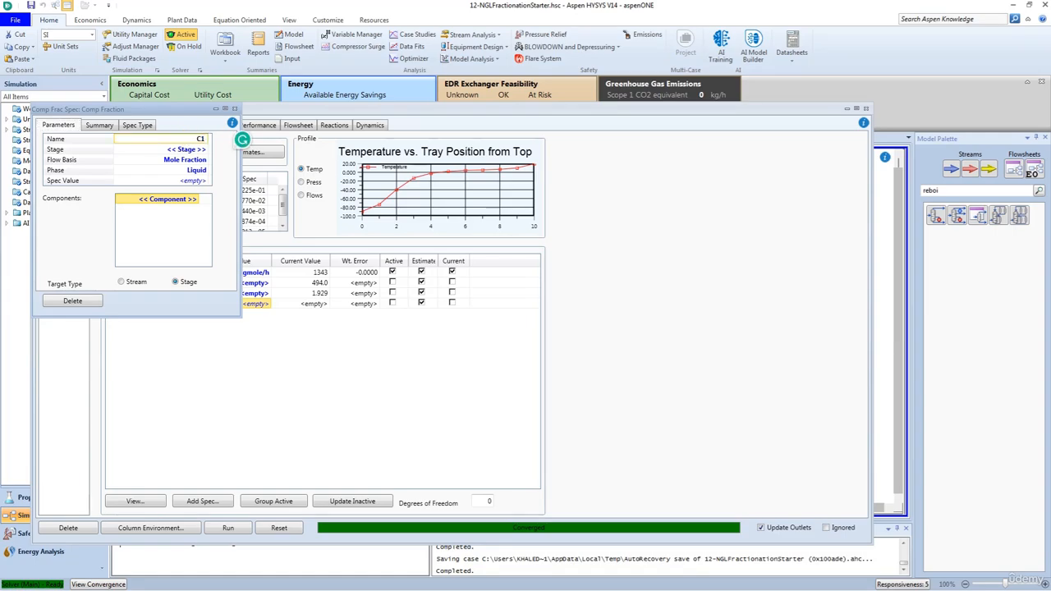
type(" in Ovhd")
key("Return")
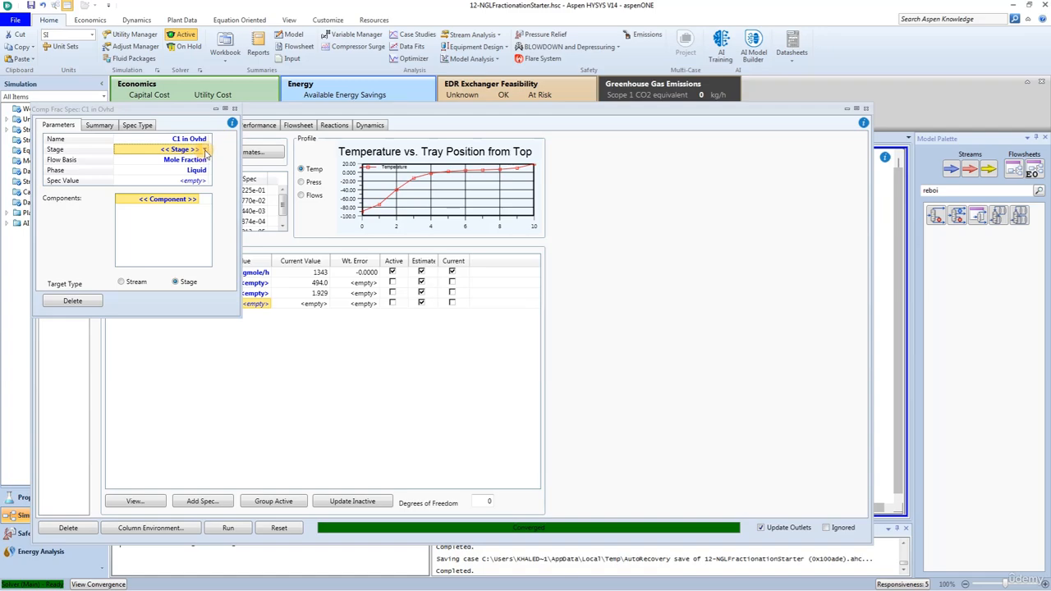
Define the C1 in Ovhd specification as a 0.96 mole fraction of Methane in the Vapour phase at stage 1_Main Tower
left_click(204, 149)
left_click(174, 164)
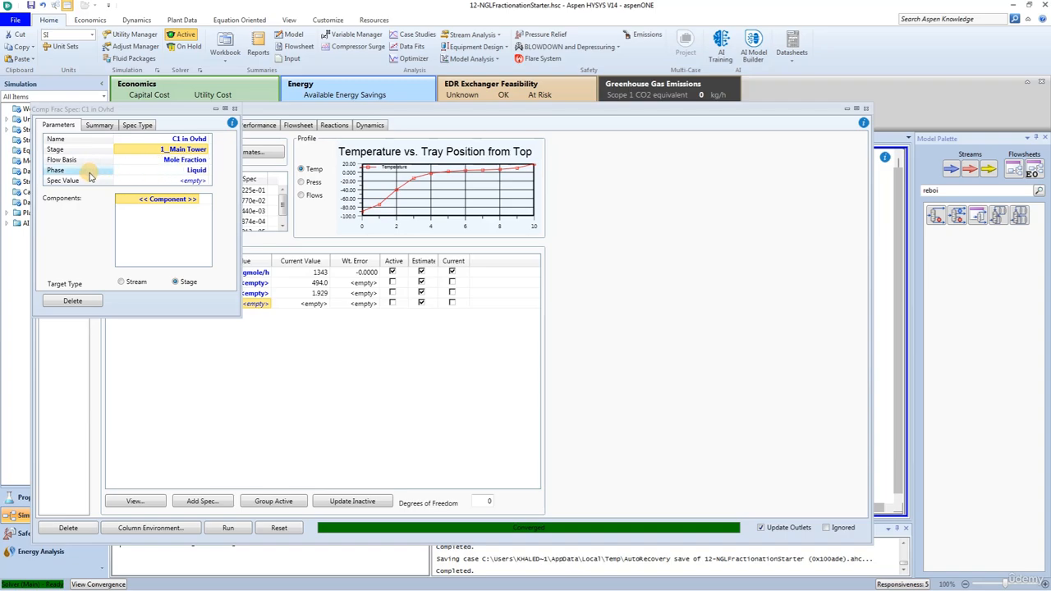
left_click(204, 171)
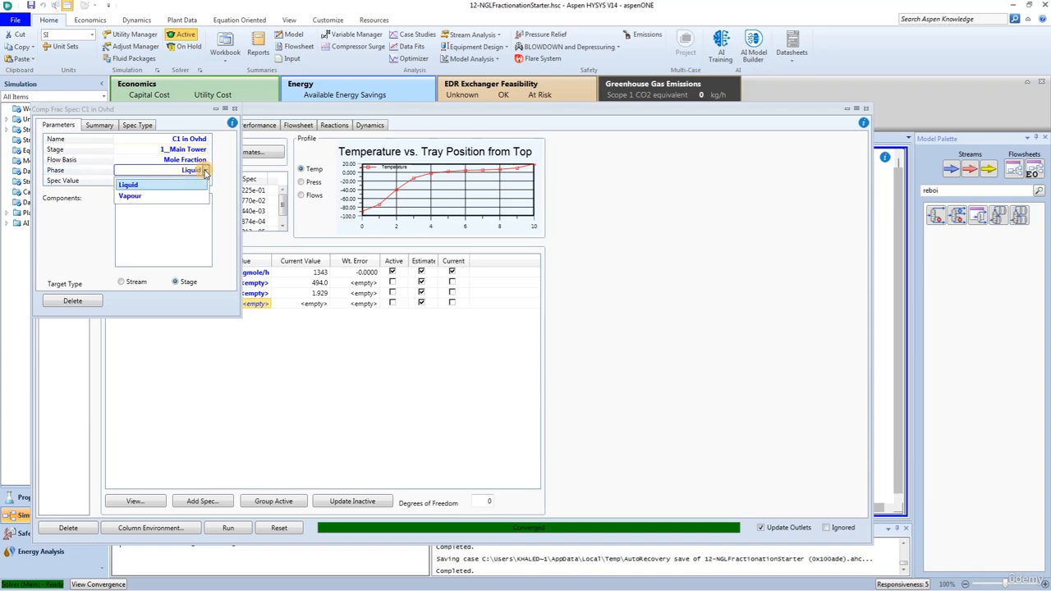
left_click(162, 195)
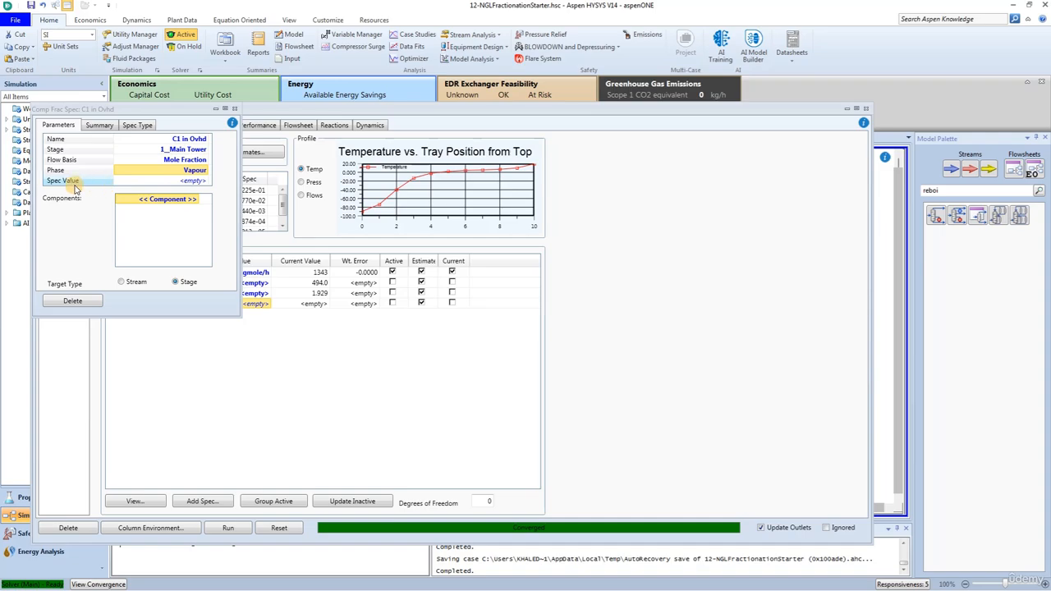
left_click(168, 181)
type("0.96")
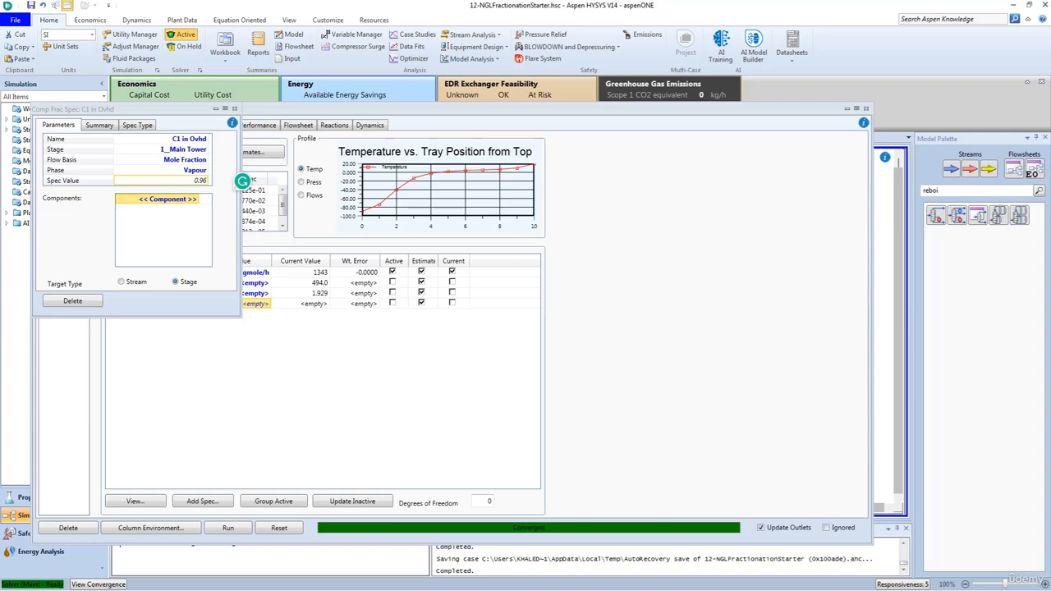
key("Return")
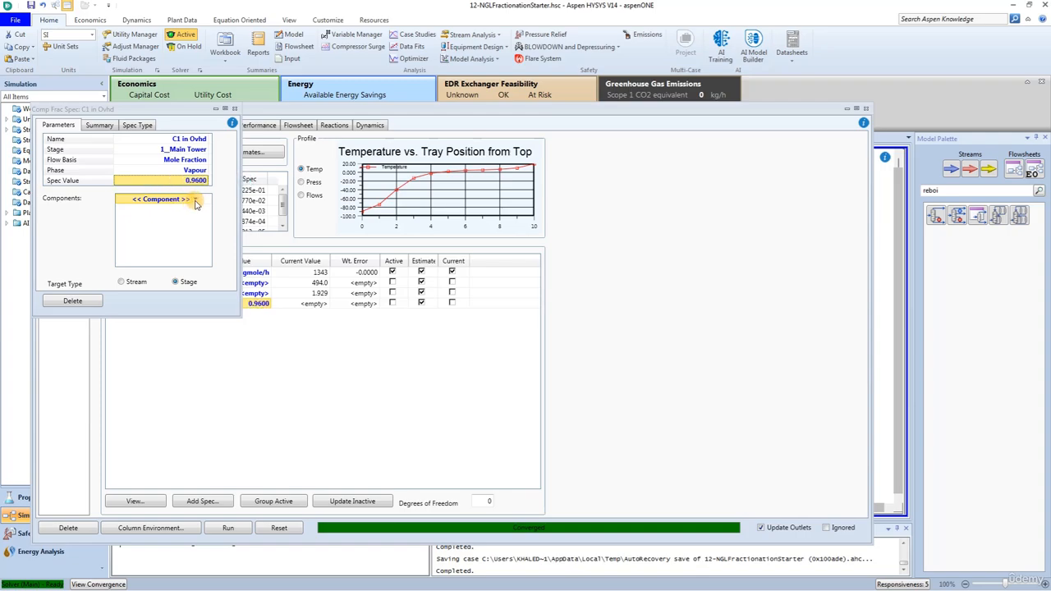
left_click(195, 201)
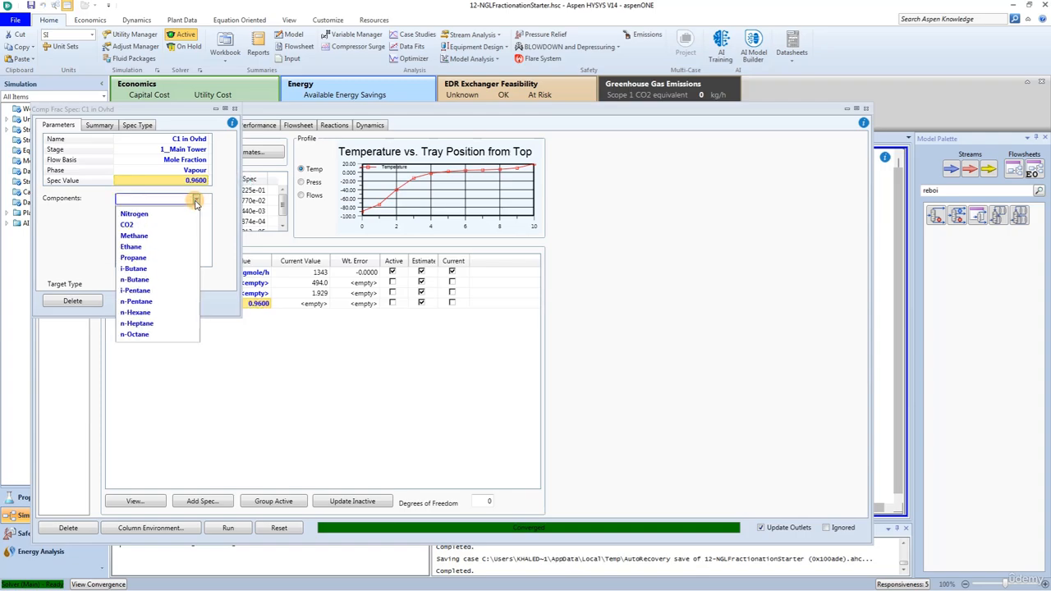
left_click(163, 237)
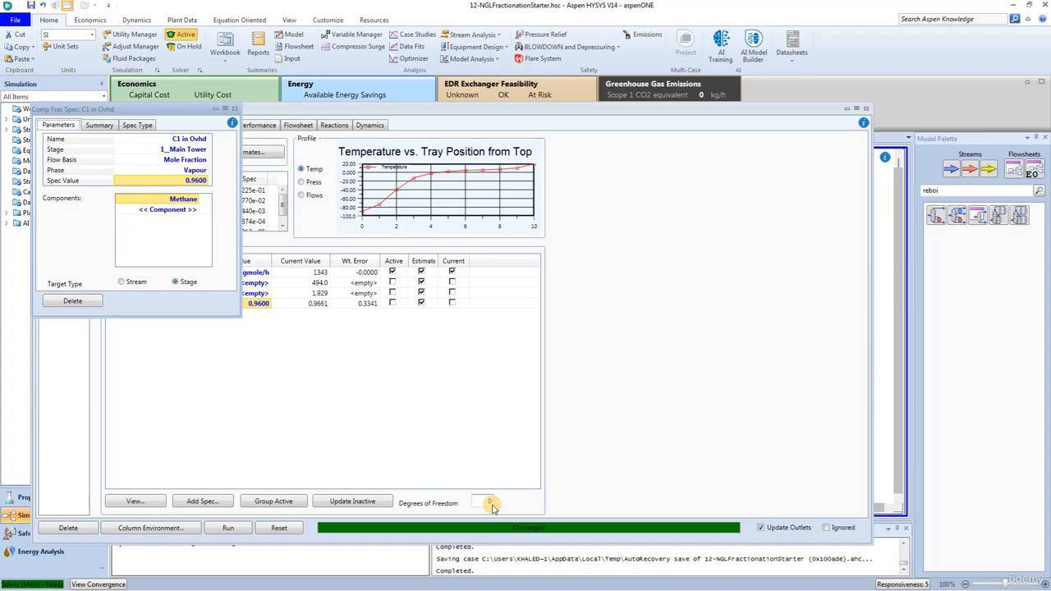
left_click(234, 108)
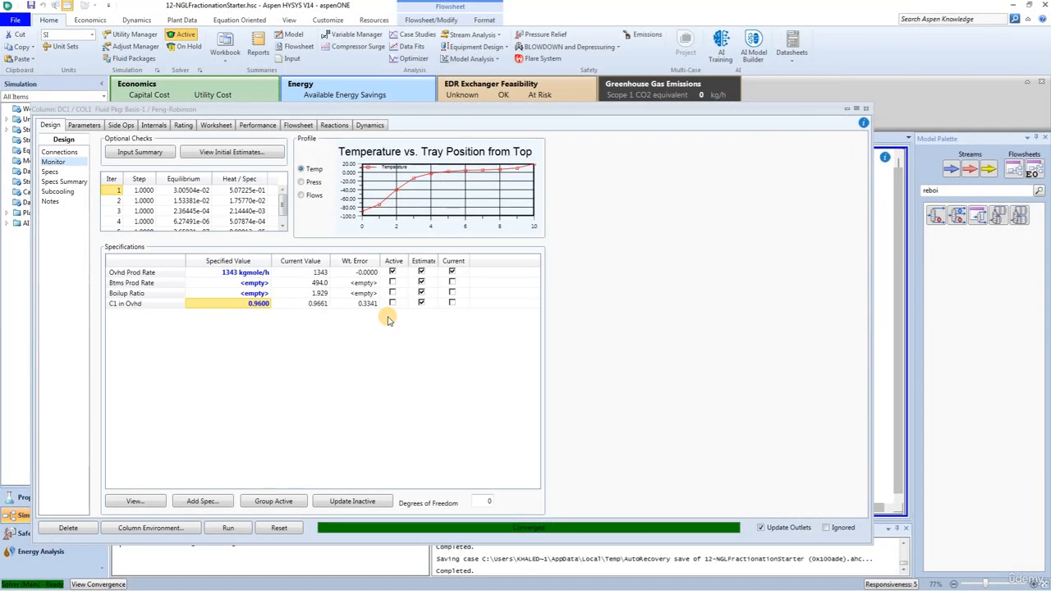
Deactivate the Ovhd Prod Rate specification and make C1 in Ovhd the active one
left_click(393, 271)
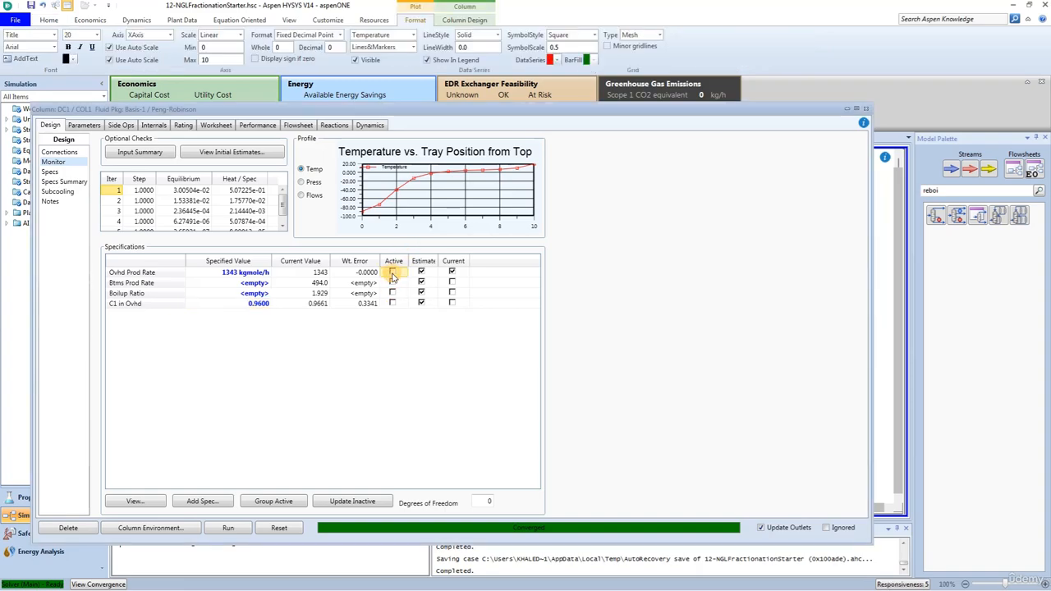
left_click(392, 303)
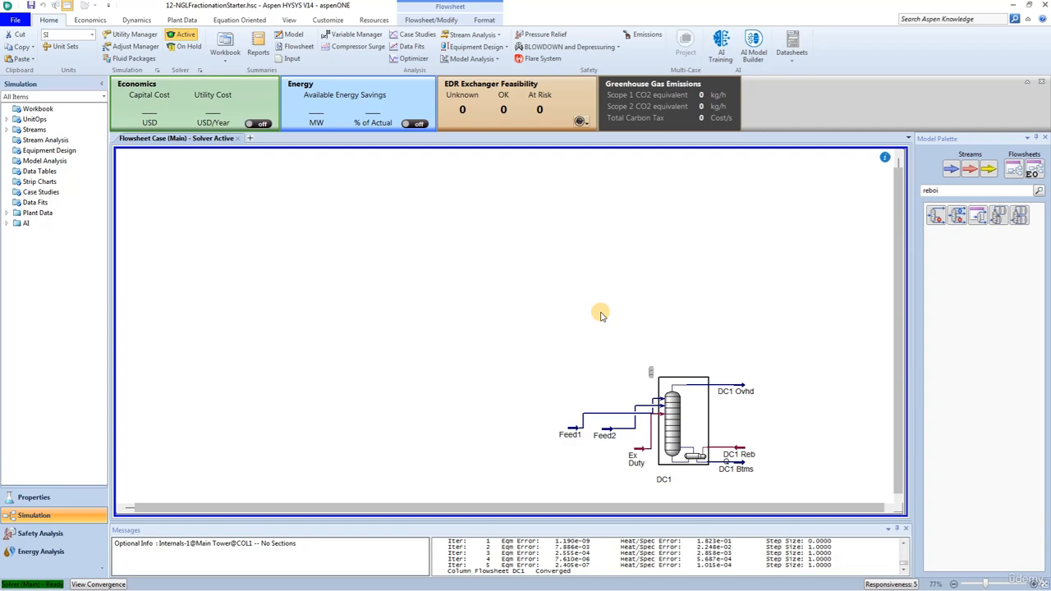
Find the pump unit in the model palette, place it beside the DC1 Btms stream and open its settings
double_click(944, 190)
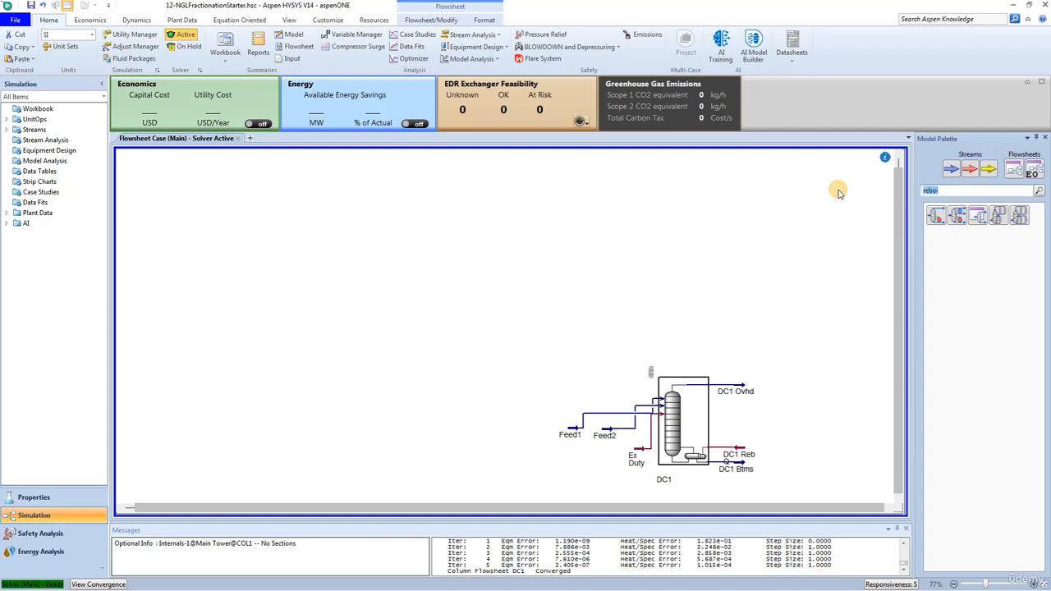
type("pum")
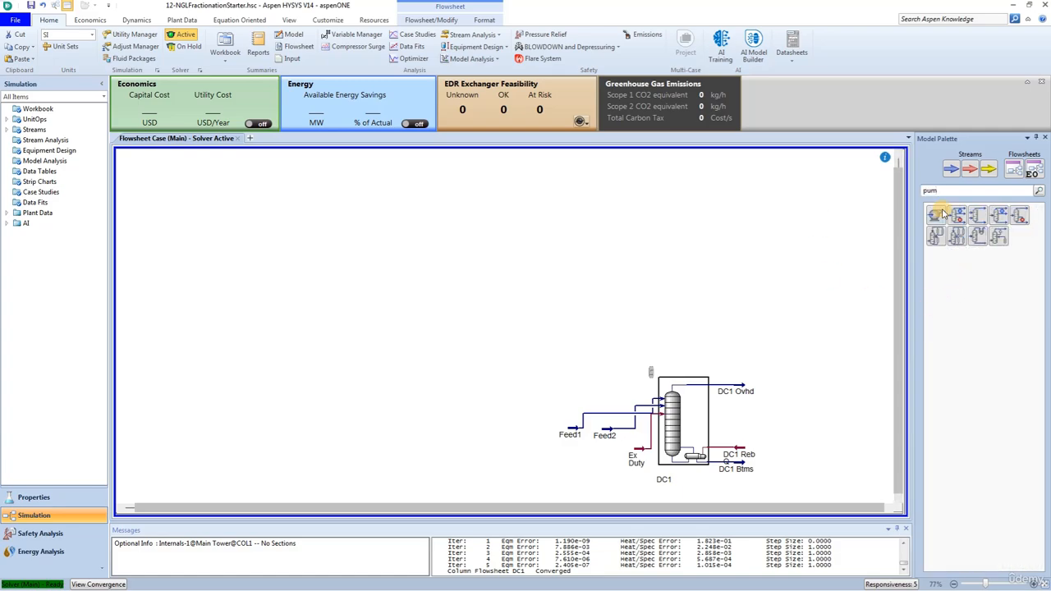
left_click_drag(936, 215, 778, 478)
double_click(779, 469)
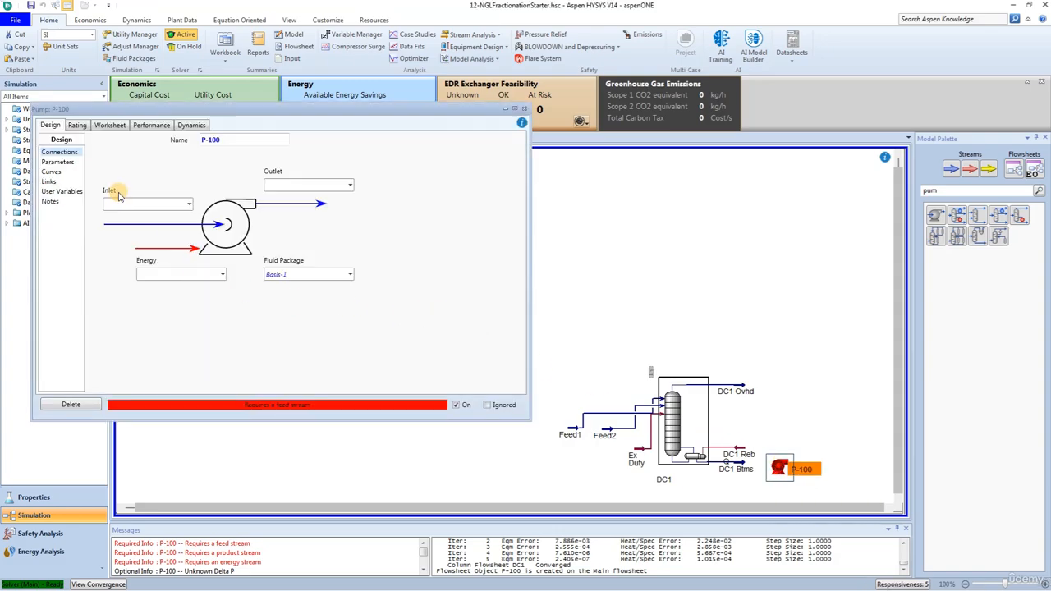
Connect pump P-100 with DC1 Btms as inlet, DC2 Feed as outlet and P-100 HP as energy stream
left_click(190, 203)
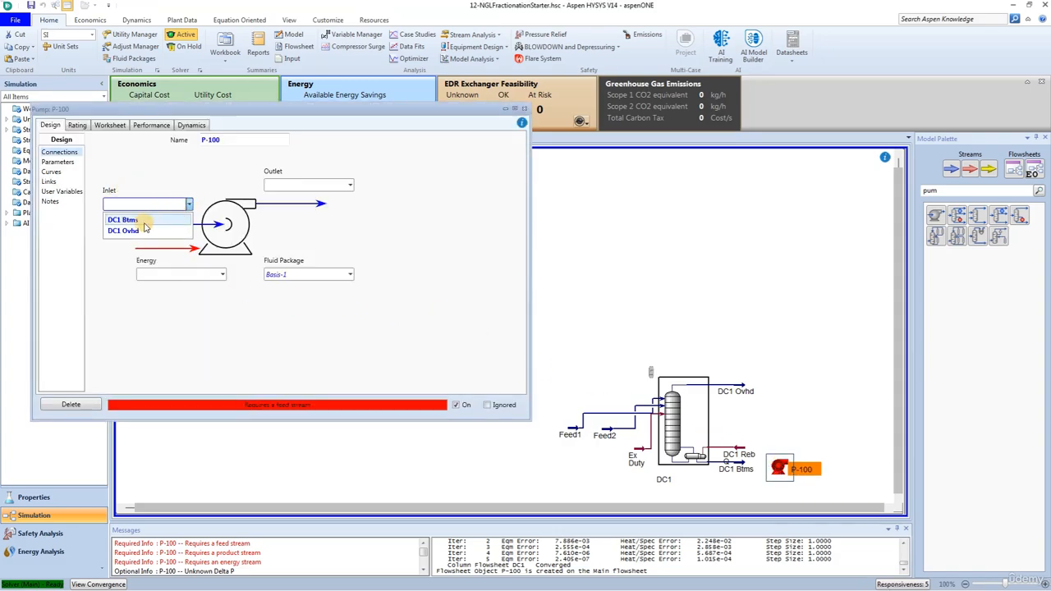
left_click(146, 216)
left_click(282, 184)
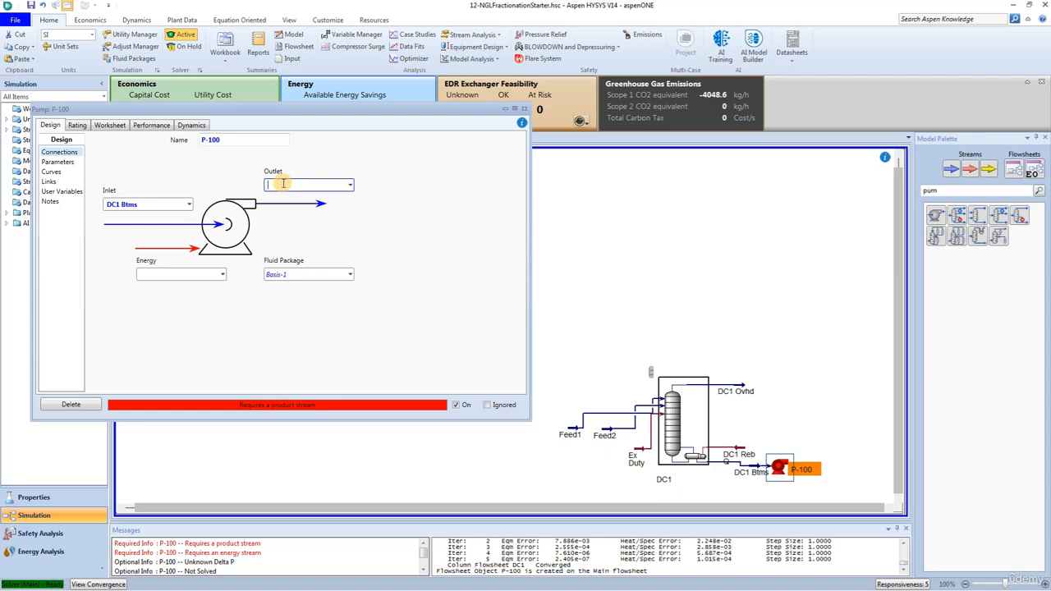
type("DC2 Feed")
key("Return")
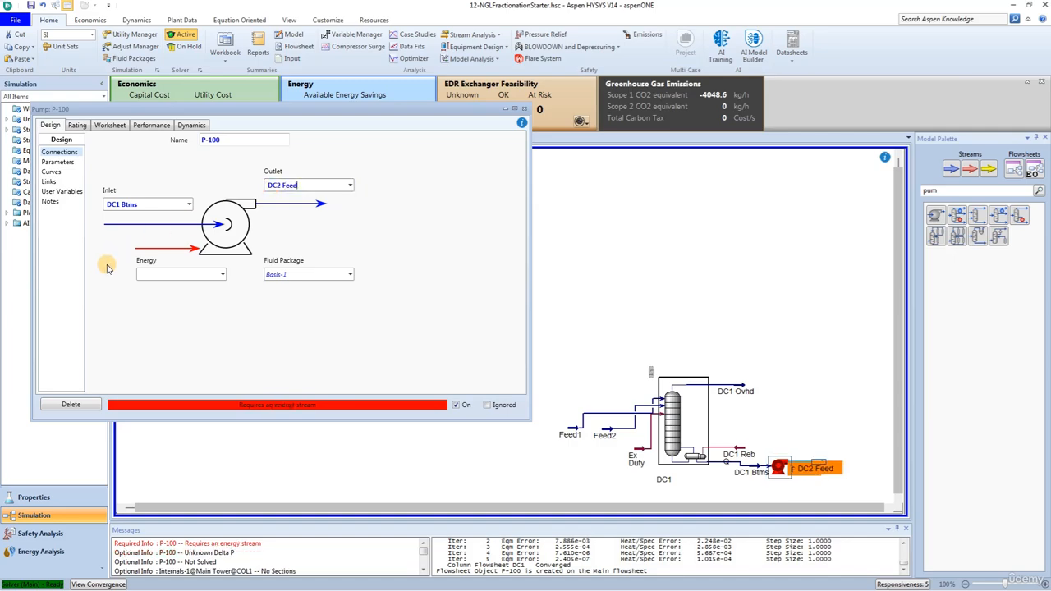
left_click(146, 274)
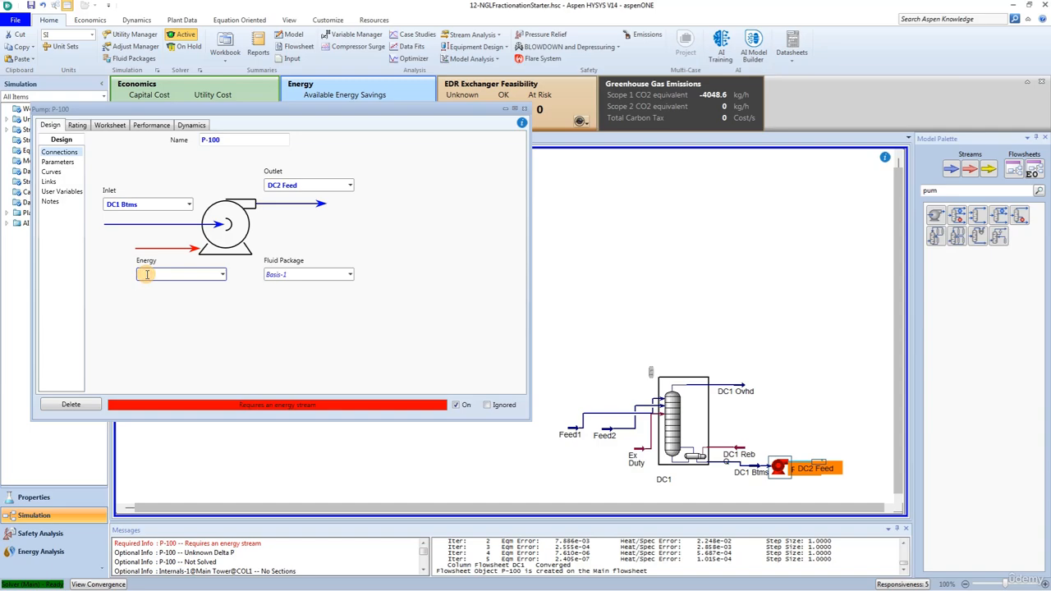
type("P-100 HP")
key("Return")
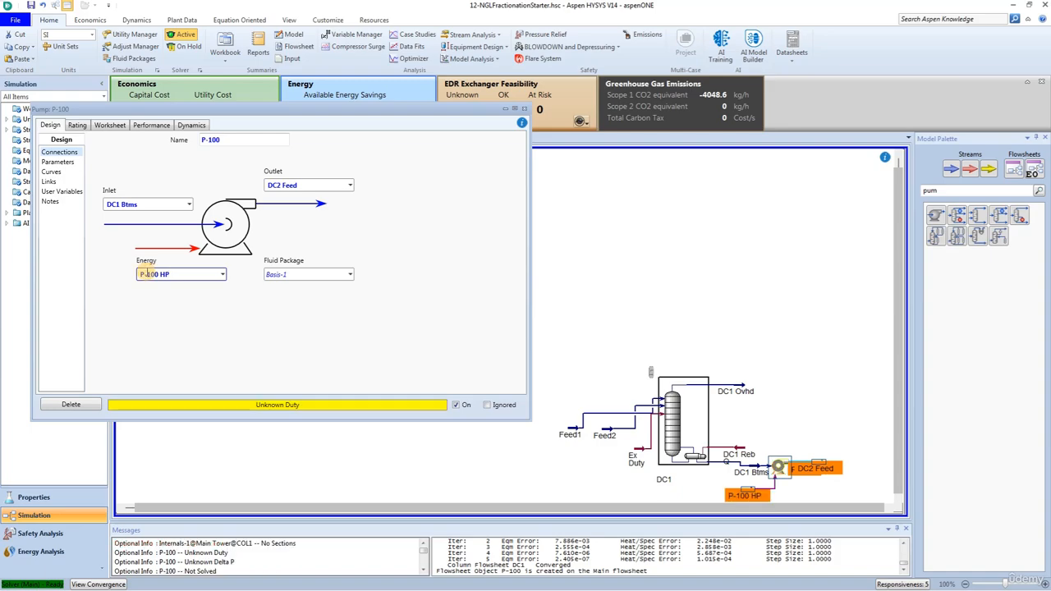
Set the DC2 Feed pressure to 2792 kPa in the pump's worksheet and close the pump window
left_click(110, 124)
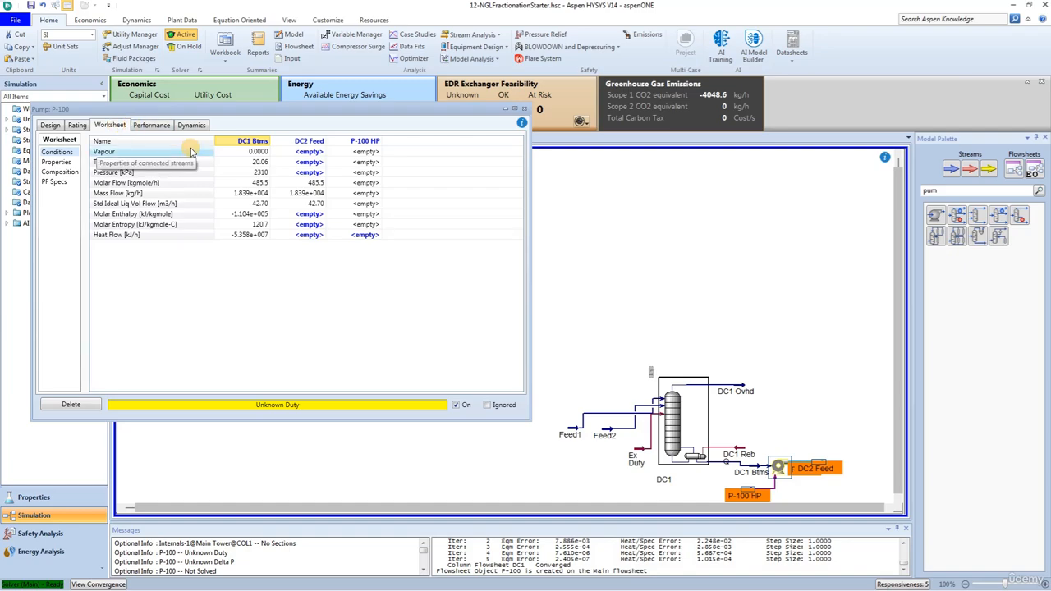
left_click(309, 173)
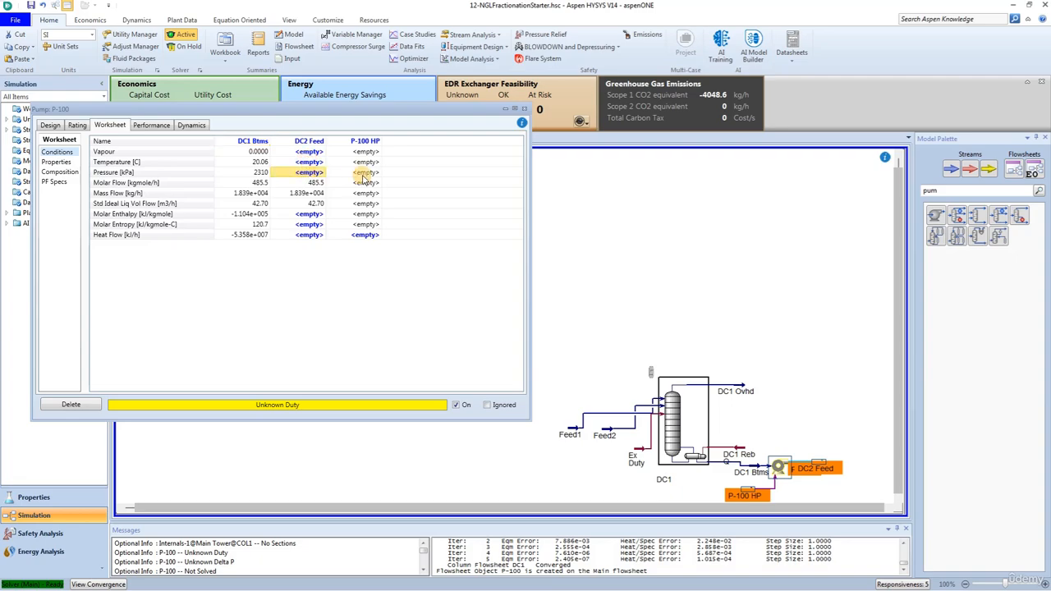
type("2792")
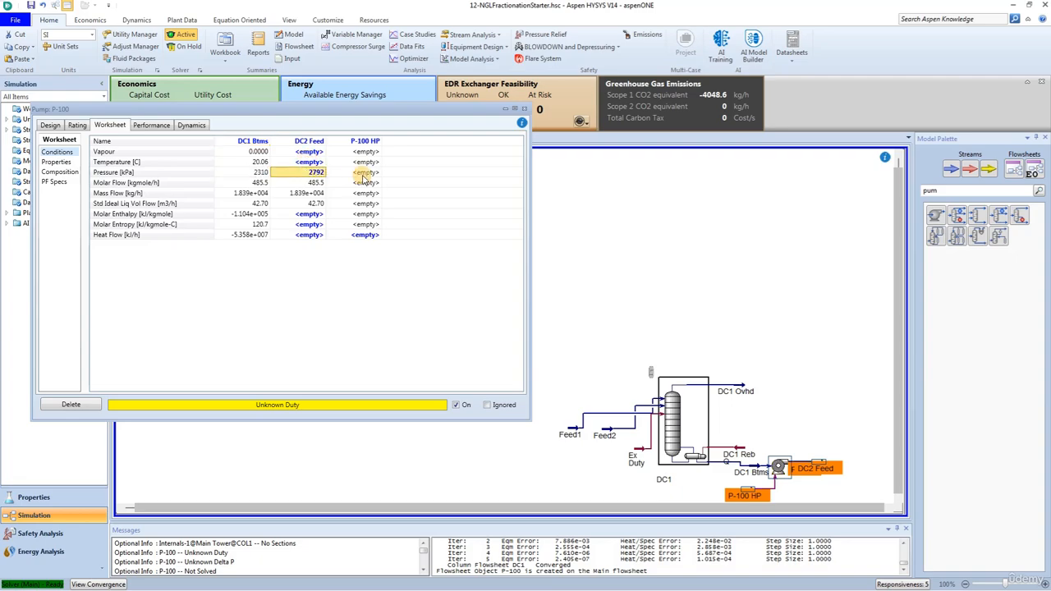
key("Return")
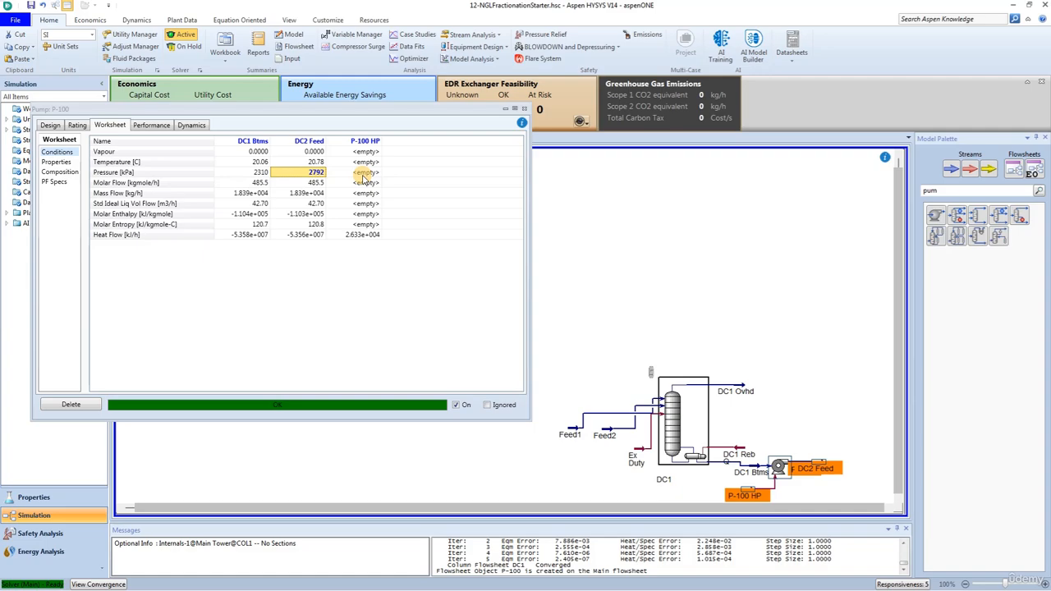
left_click(524, 108)
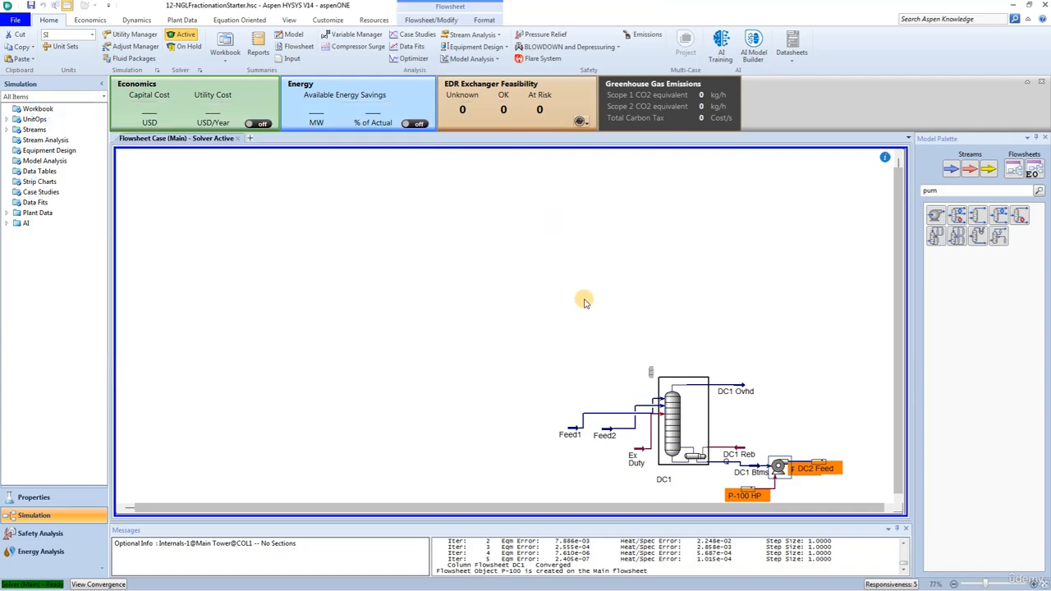
Place a distillation column with condenser and reboiler downstream of the pump and open its input expert
left_click(892, 508)
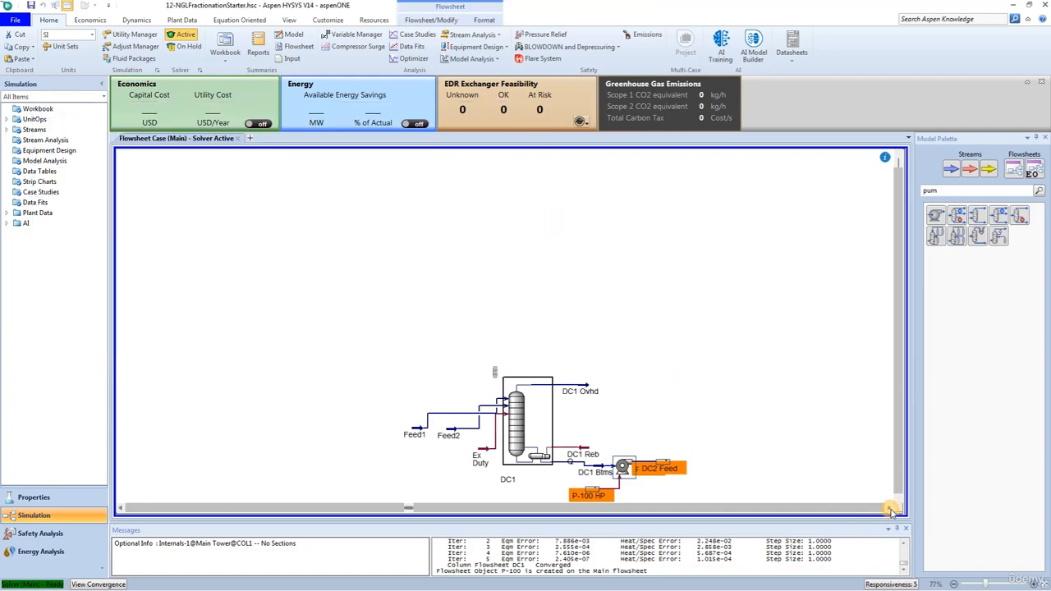
left_click(955, 217)
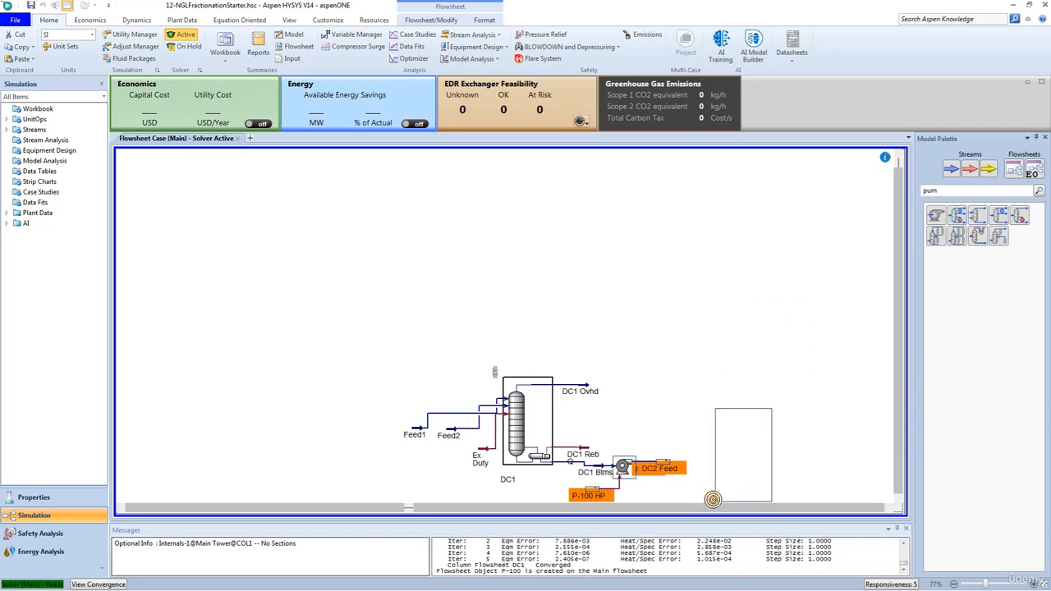
left_click(712, 499)
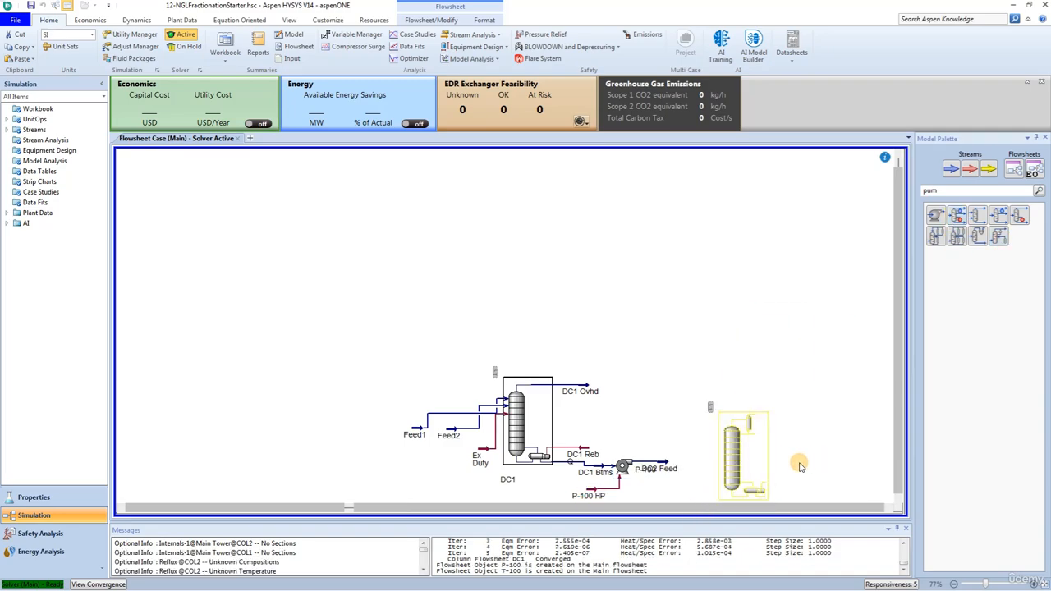
double_click(734, 466)
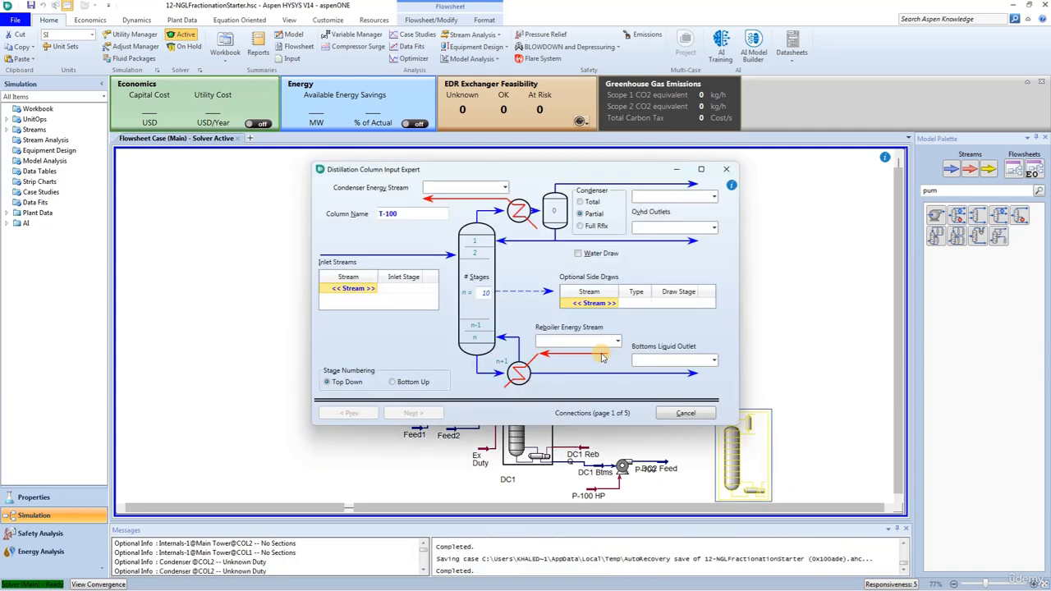
Name the distillation column DC2 and set its number of stages to 14
left_click(402, 213)
left_click_drag(378, 213, 409, 213)
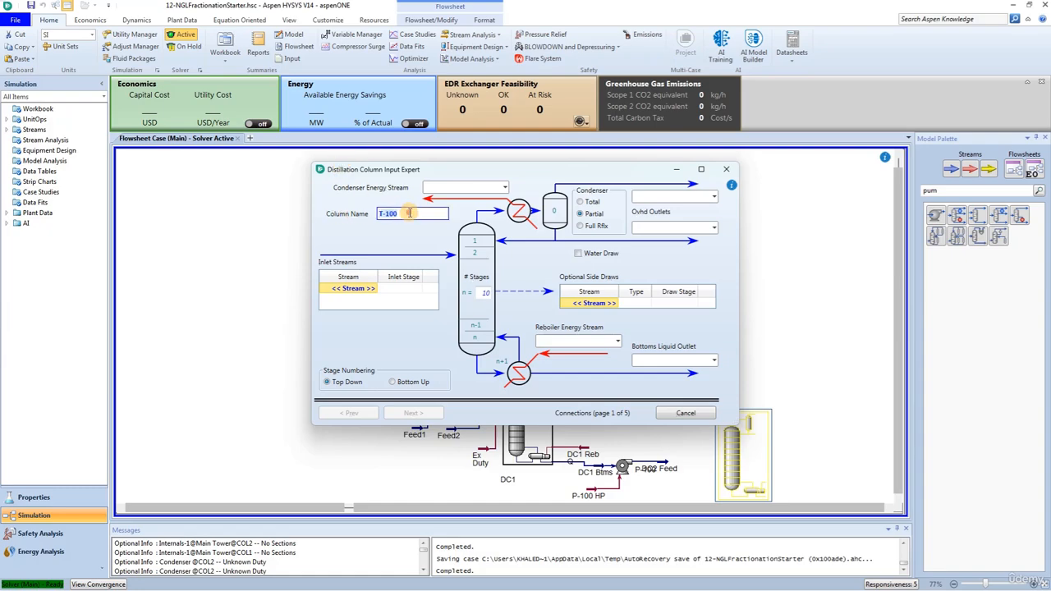
type("DC2")
left_click(484, 293)
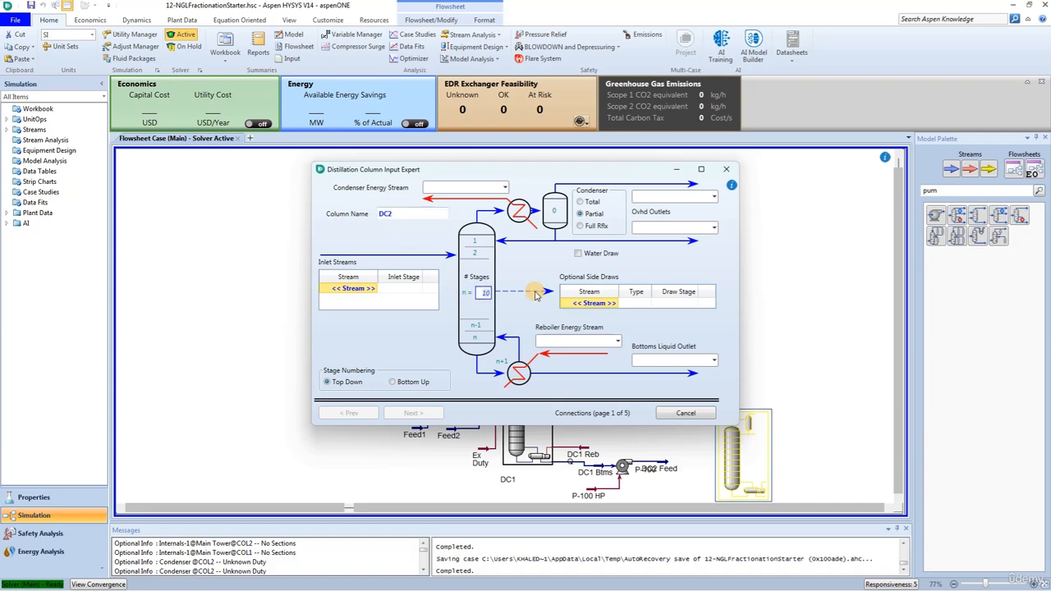
type("1")
key("Return")
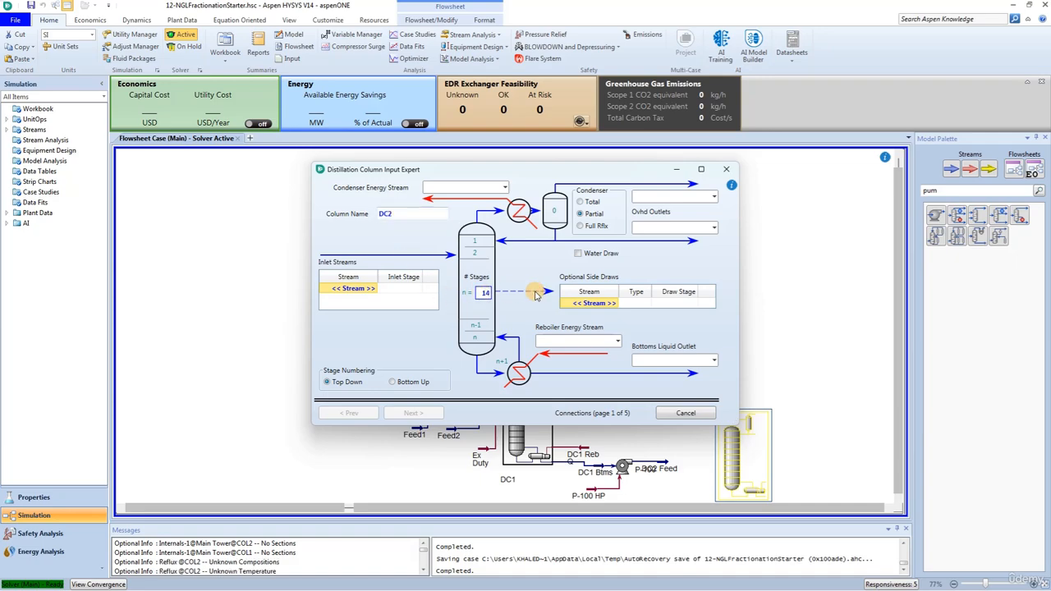
Connect DC2 Feed as the column's inlet stream at stage 6 of the main tower
left_click(372, 293)
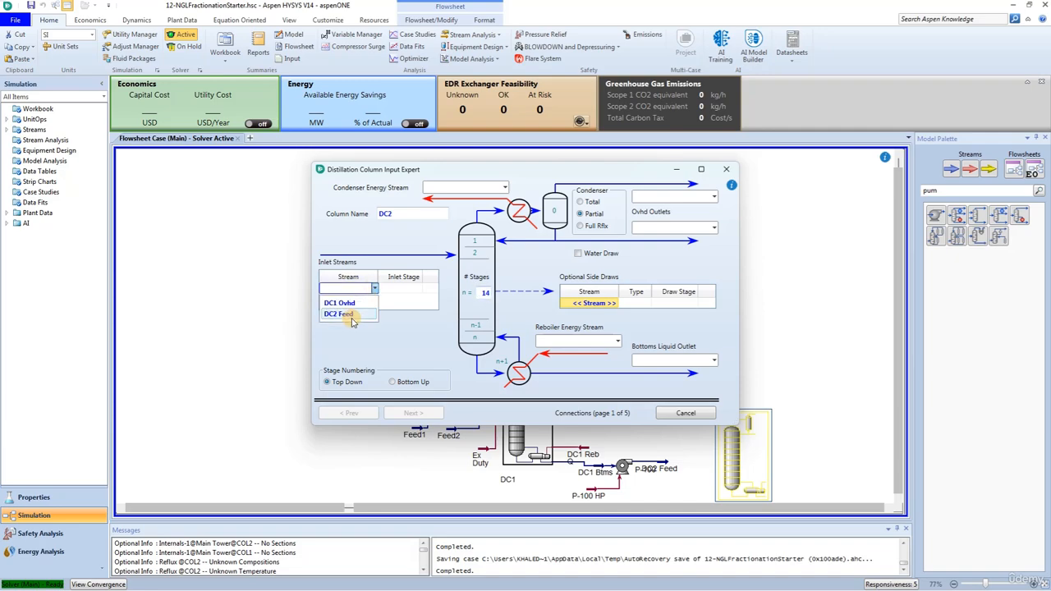
left_click(351, 316)
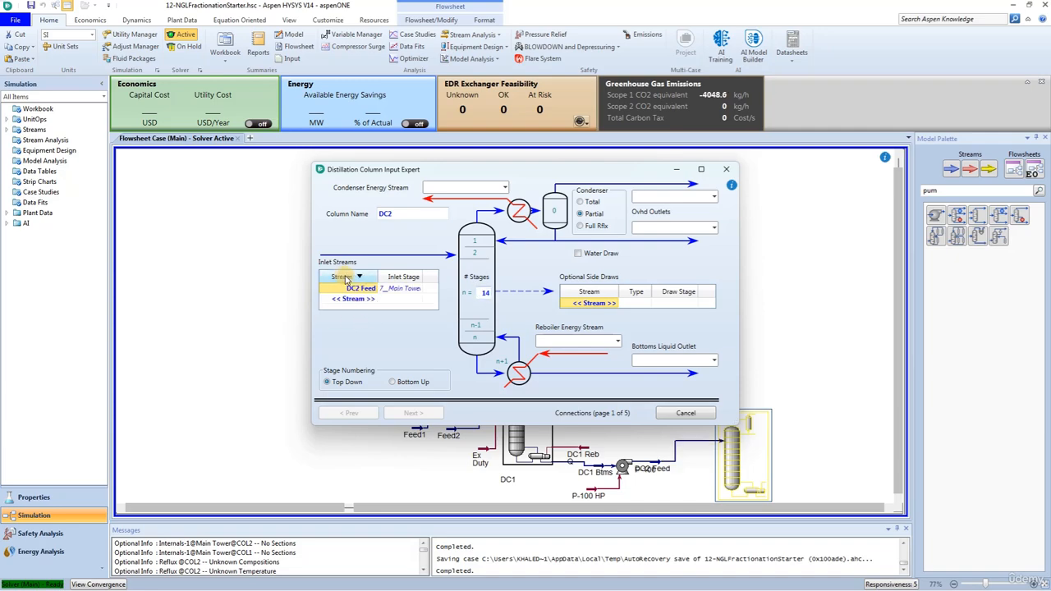
left_click(419, 290)
left_click(375, 369)
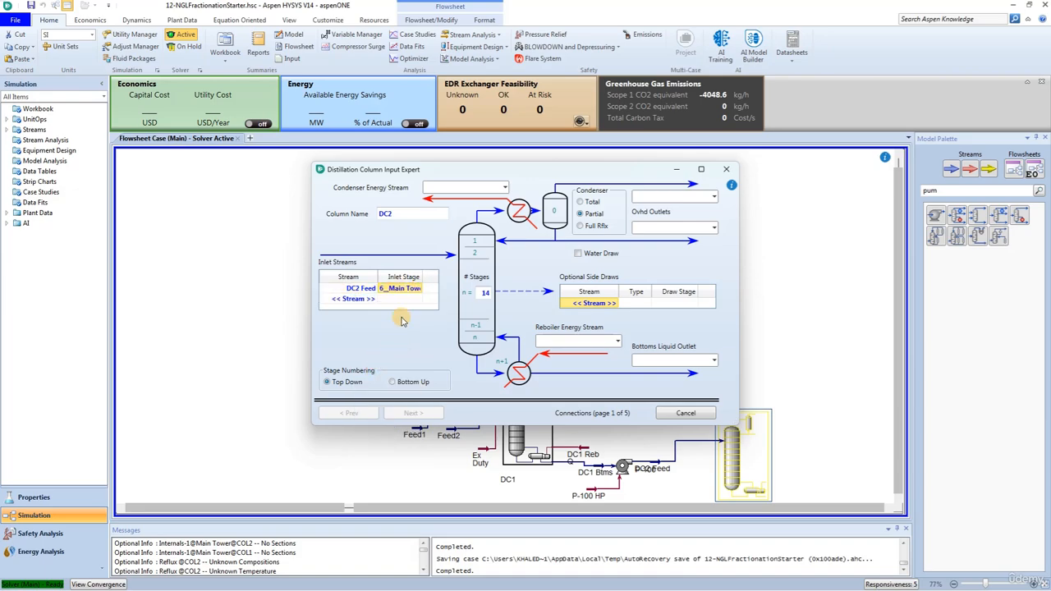
Name DC2's outlets: DC2 Ovhd for overhead vapour, Dc2 Dist for liquid distillate and DC2 Btms for bottoms liquid
left_click(645, 231)
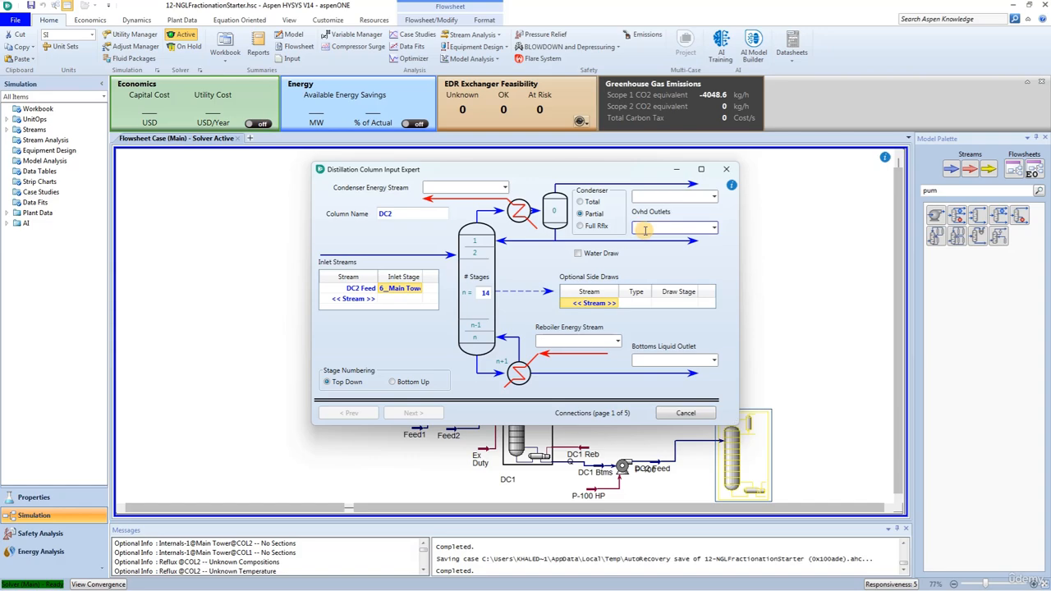
left_click(650, 196)
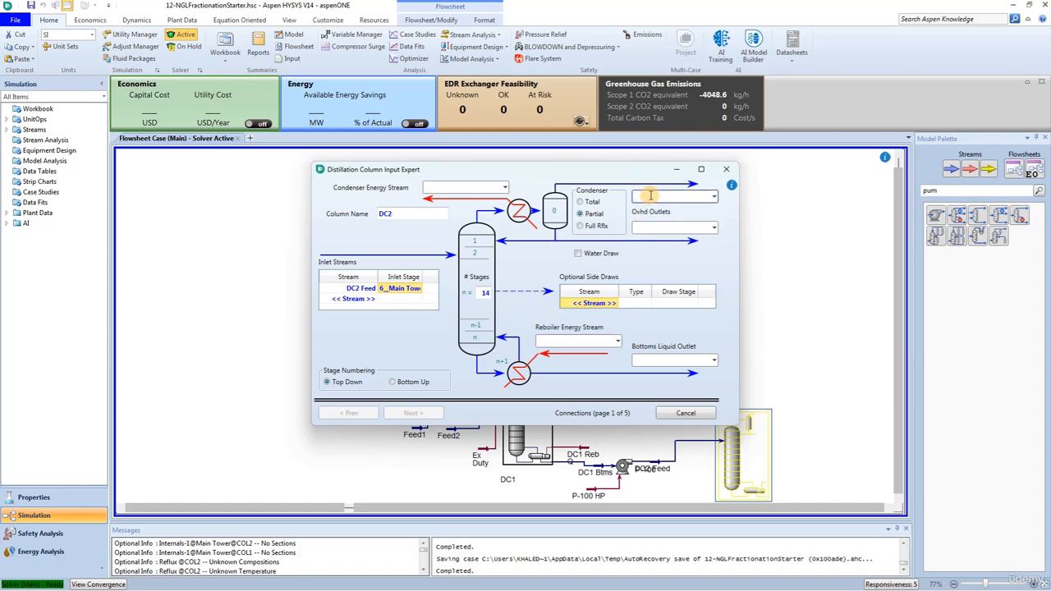
type("DC2 Ov")
type("hd")
key("Return")
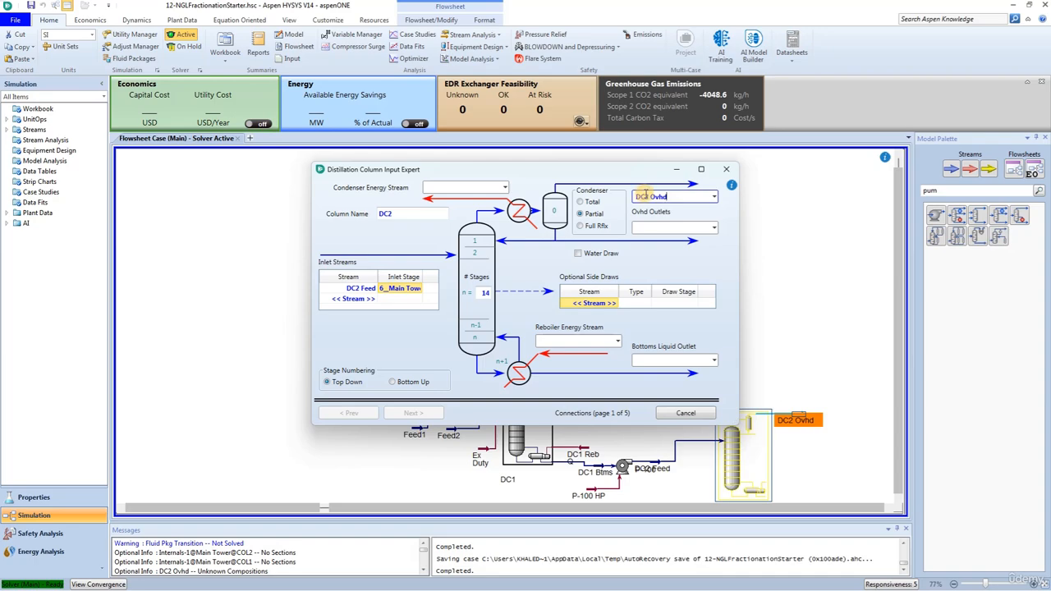
left_click(647, 228)
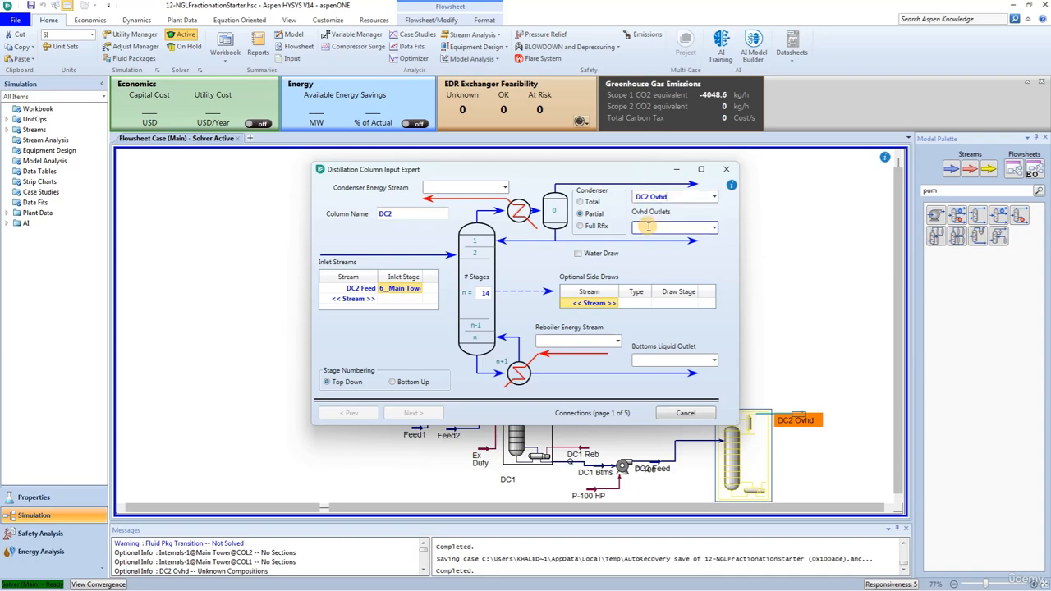
type("Dc2 Dist")
key("Return")
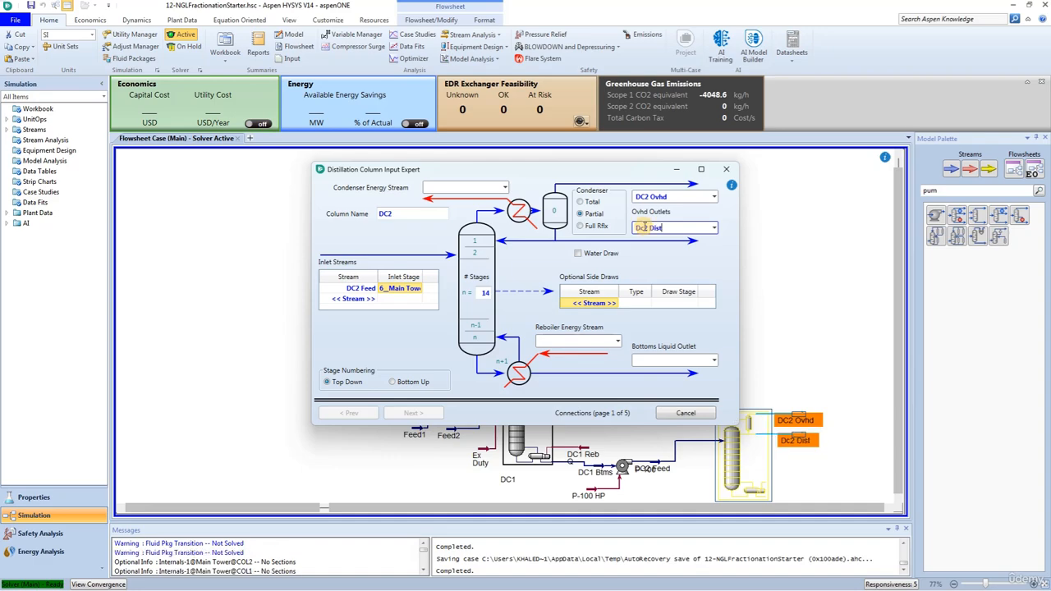
left_click(648, 360)
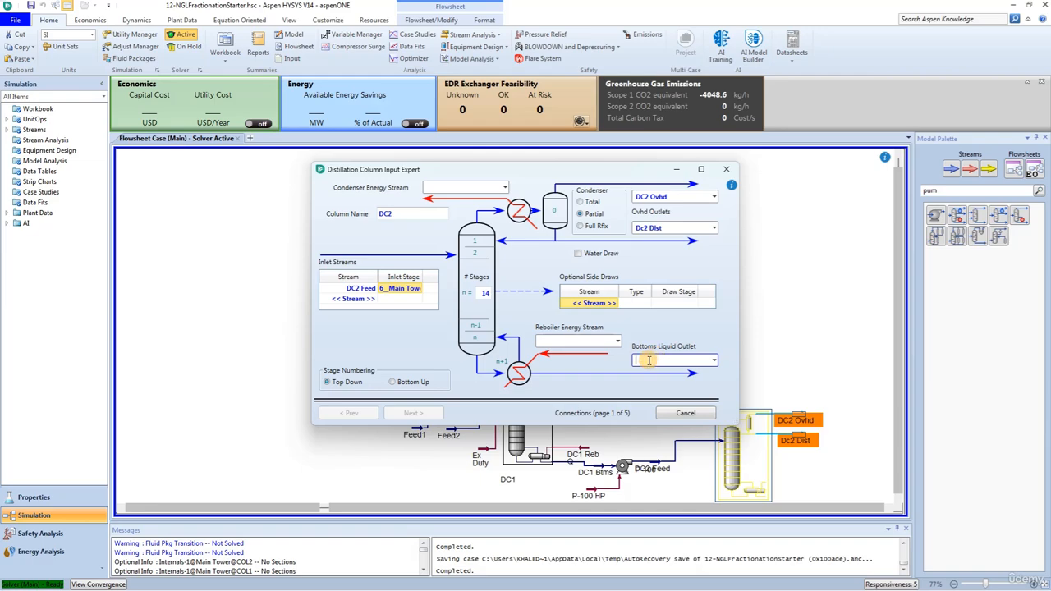
type("DC2 Btms")
key("Return")
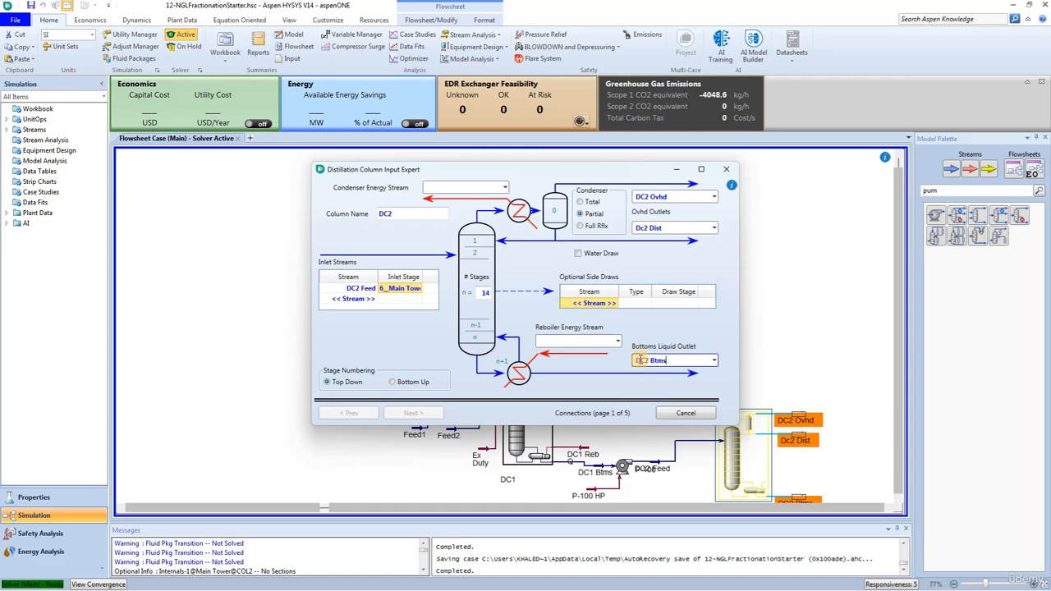
Name the reboiler energy stream DC2 Reb Q and the condenser energy stream DC2 Cond Q, and continue to the reboiler configuration
left_click(558, 340)
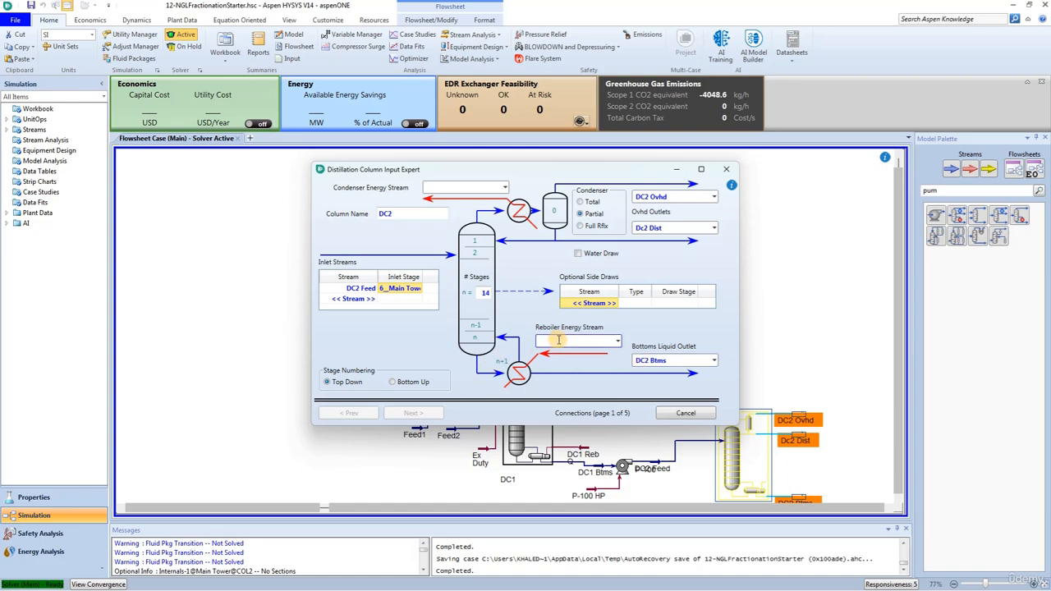
type("DC2 Reb Q")
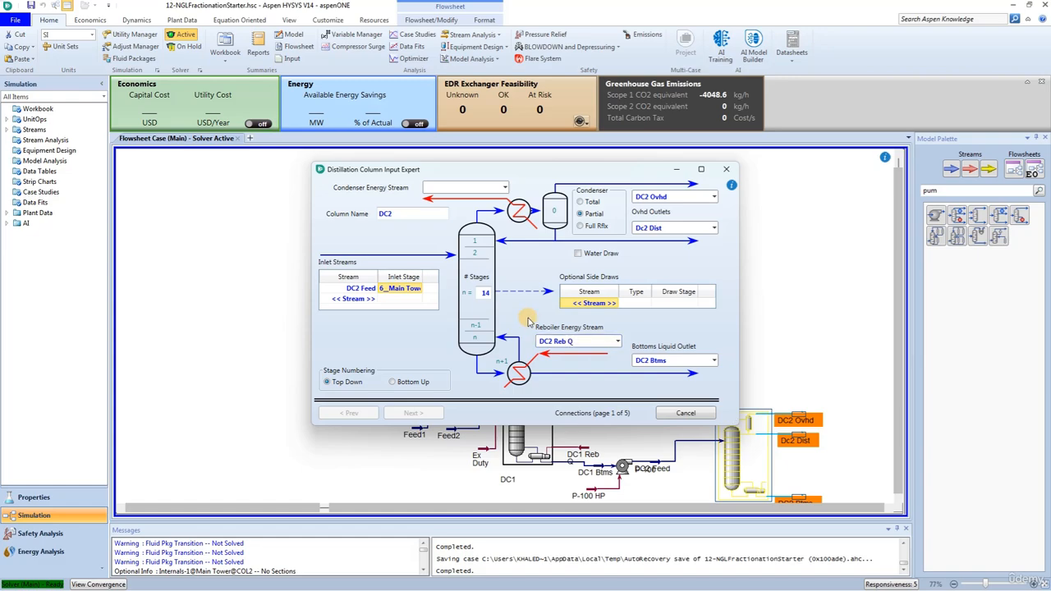
left_click(429, 188)
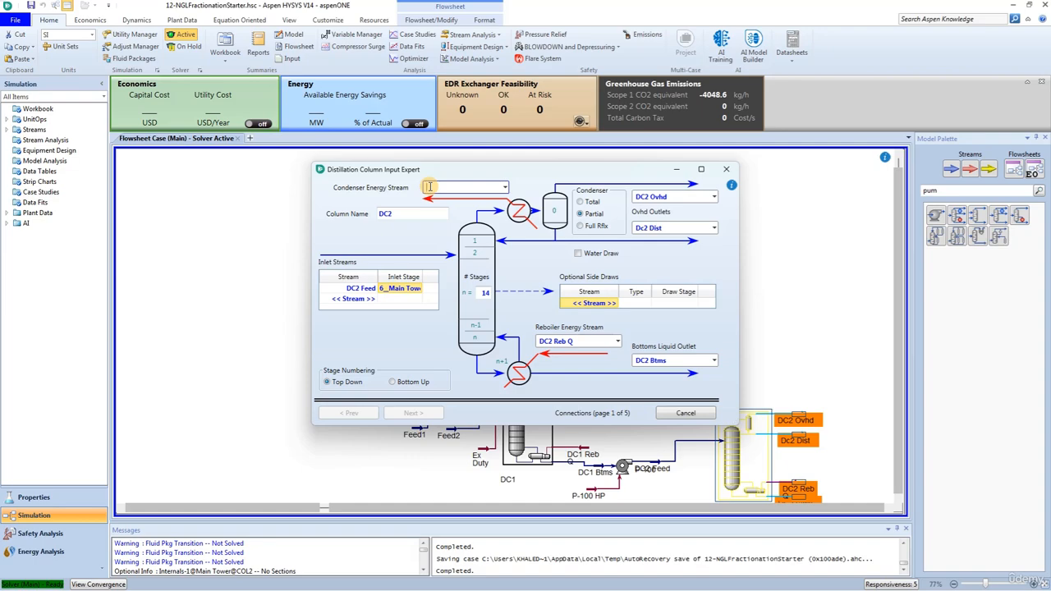
type("DC2 Cond Q")
key("Return")
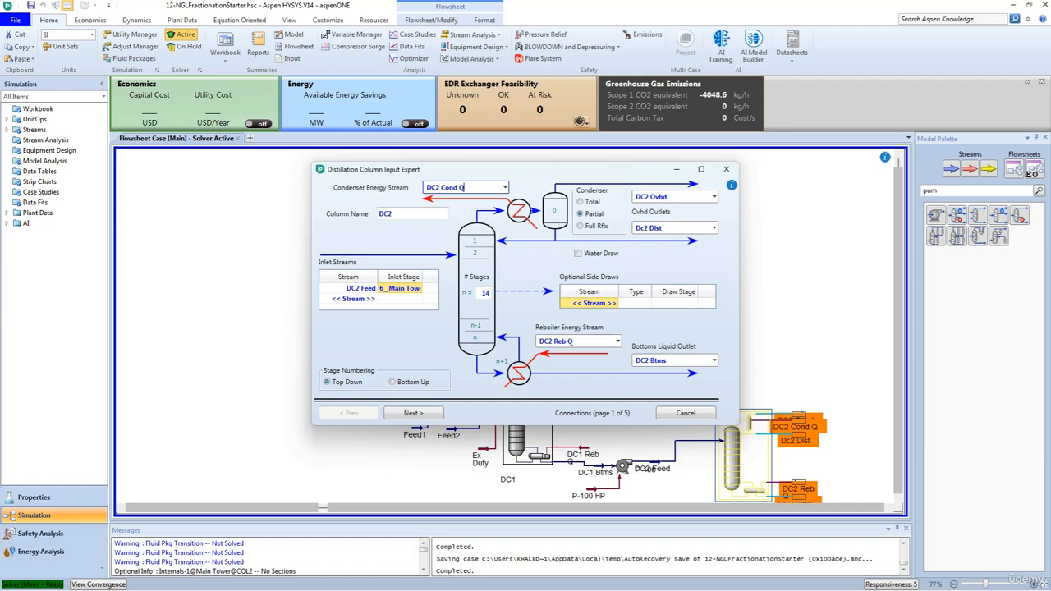
left_click(409, 413)
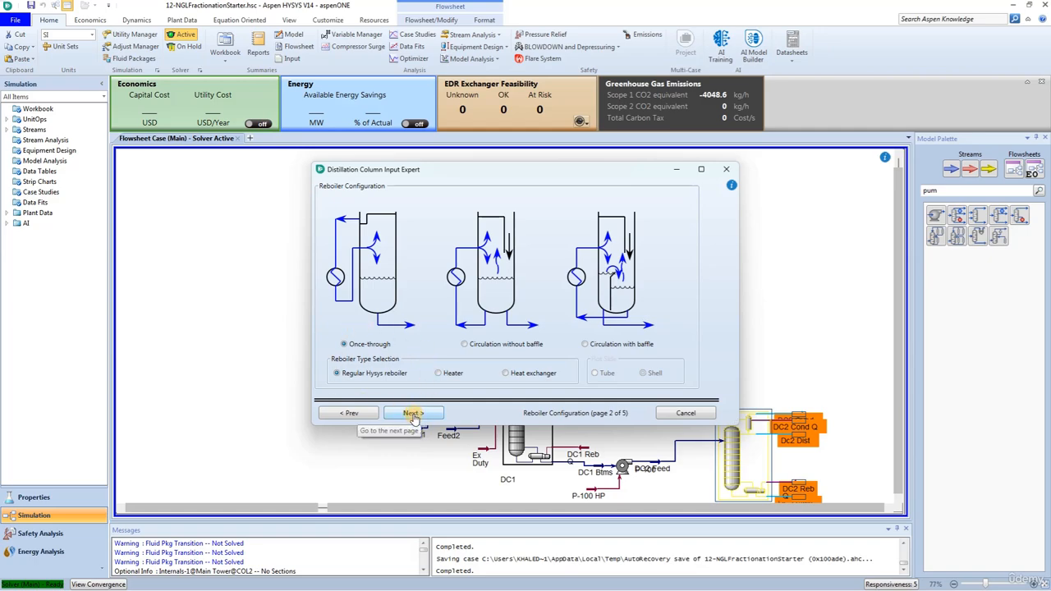
Accept the once-through regular reboiler configuration, and set the condenser pressure to 2723 kPa with a condenser pressure drop of 35 kPa
left_click(412, 414)
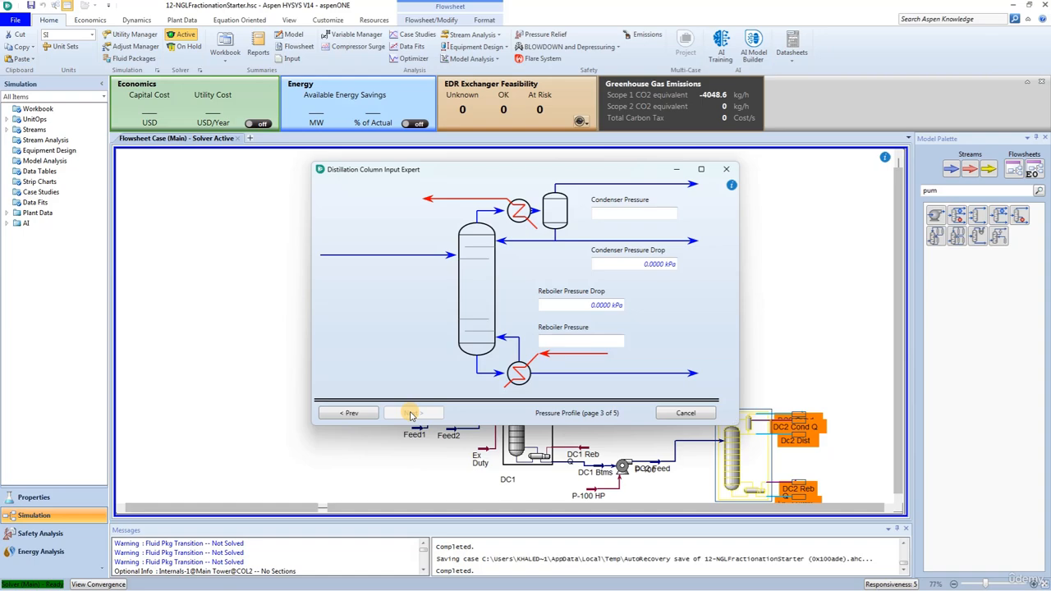
left_click(620, 214)
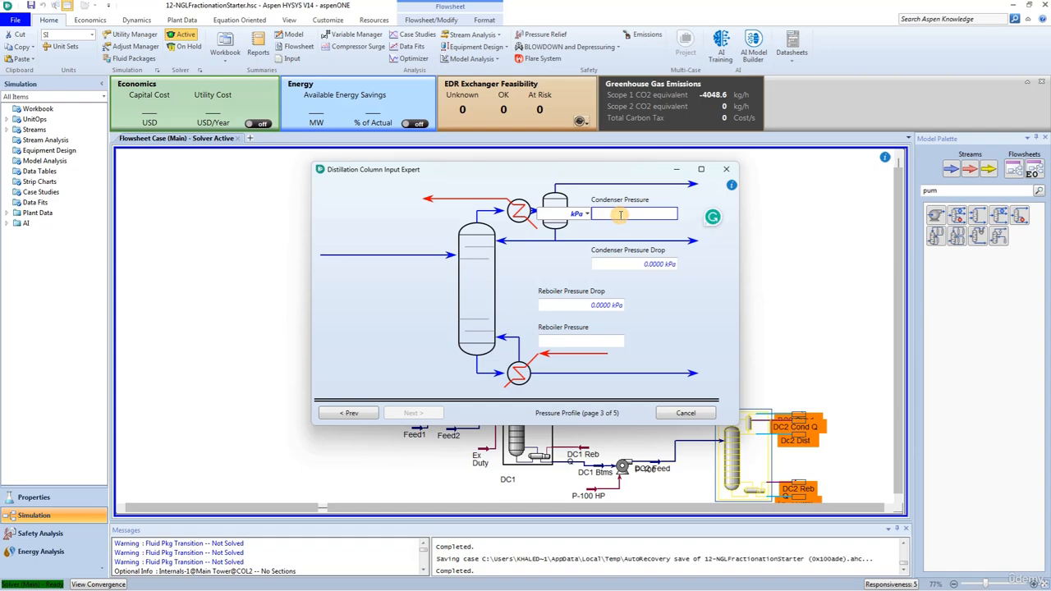
type("2723")
key("Return")
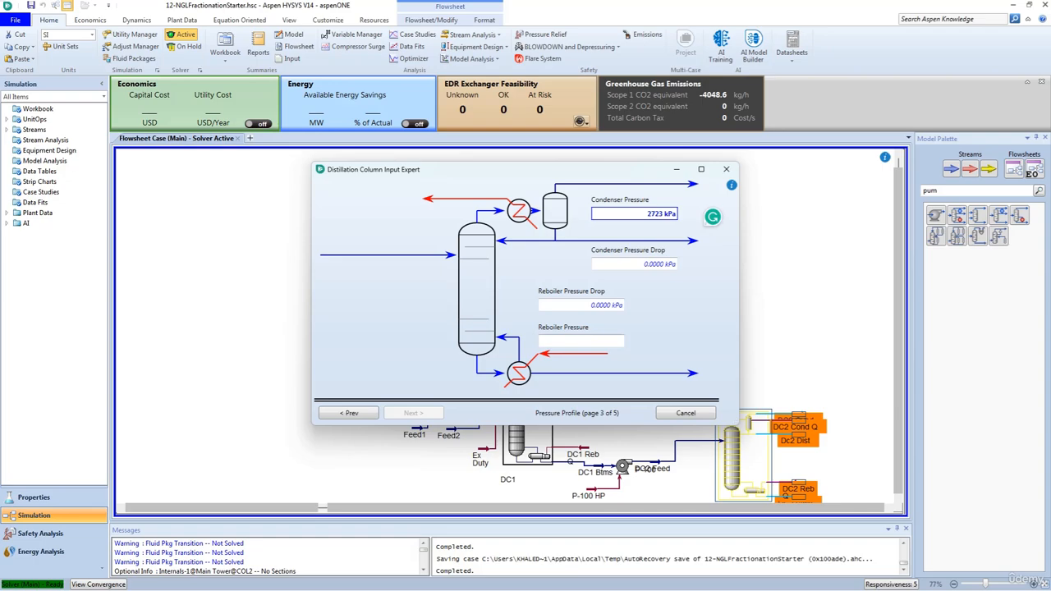
left_click(623, 263)
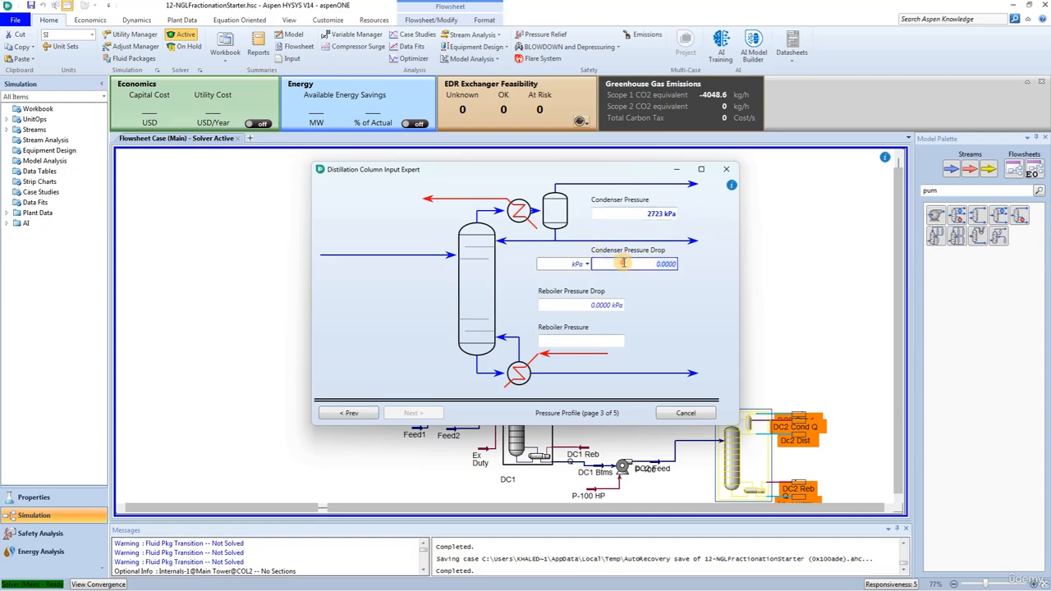
type("35")
key("Return")
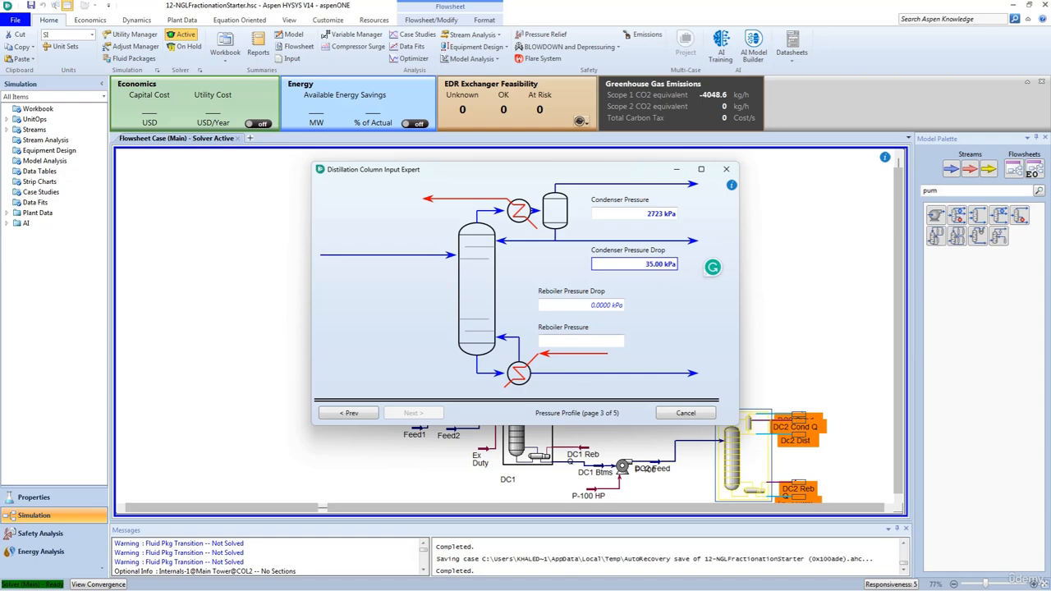
Set the reboiler pressure to 2792 kPa and continue to the optional temperature estimates
left_click(564, 343)
type("27")
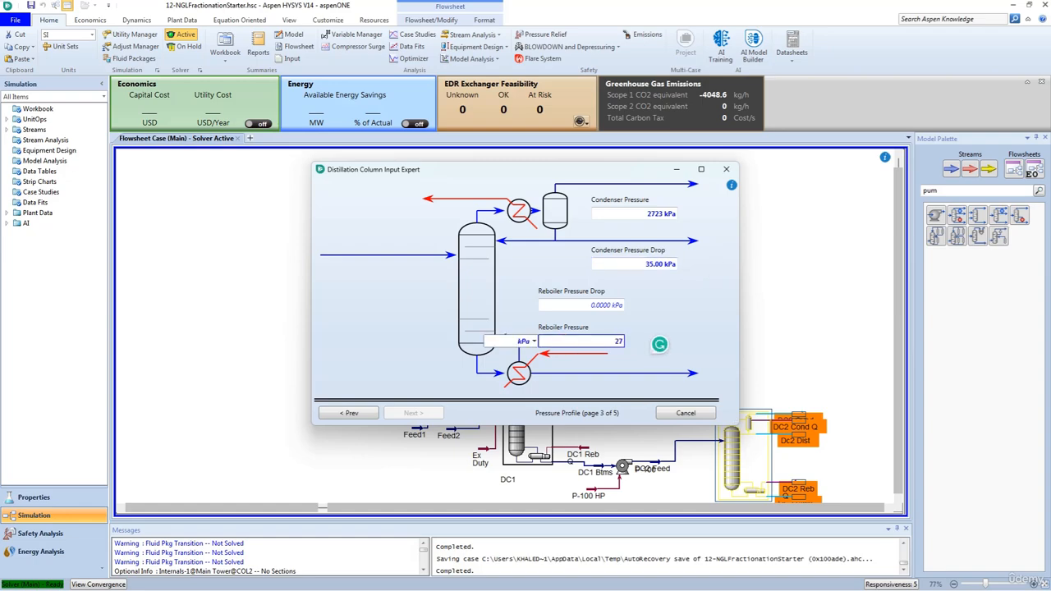
type("92")
key("Return")
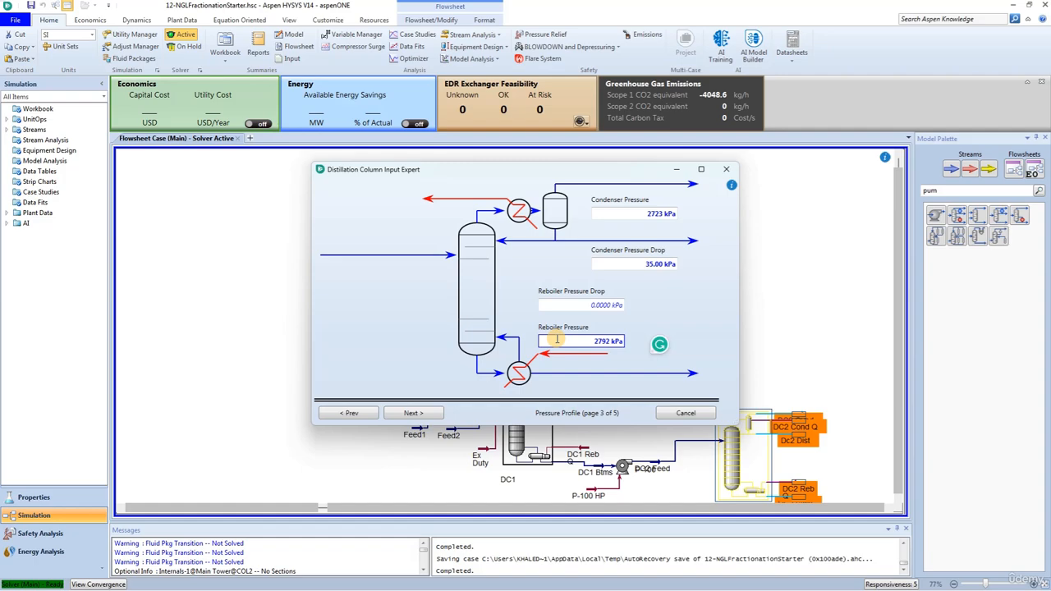
left_click(428, 412)
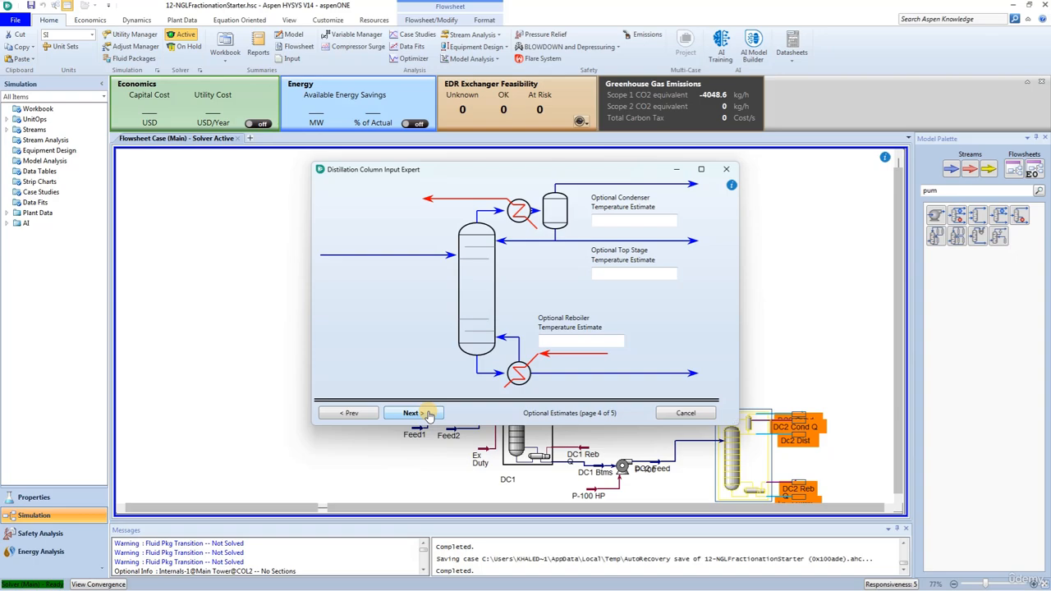
Estimate the condenser temperature at -4 C and the reboiler temperature at 93.3 C, and continue to the specifications
left_click(627, 219)
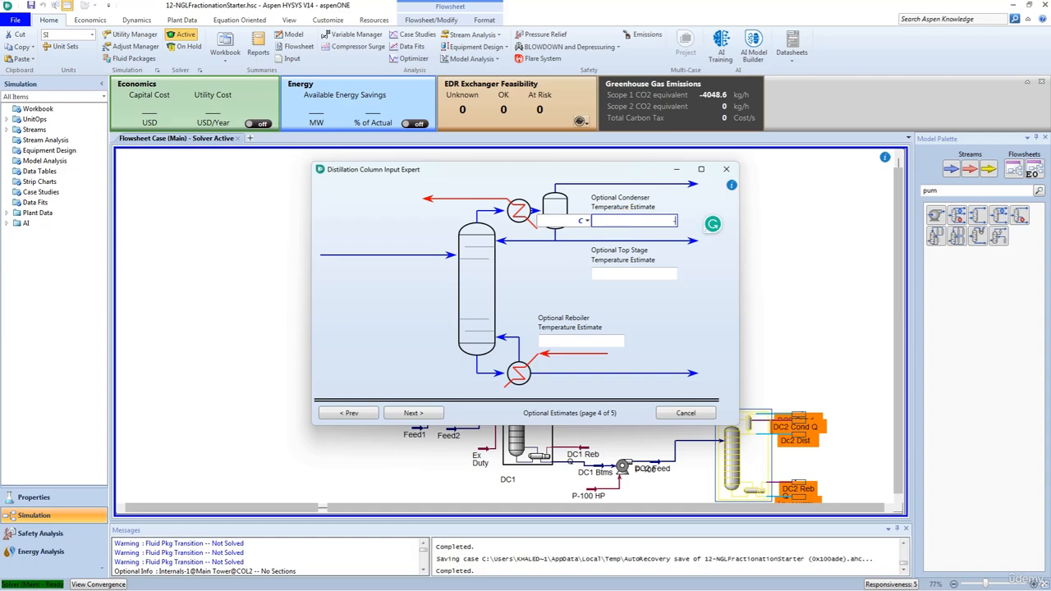
type("-4")
key("Return")
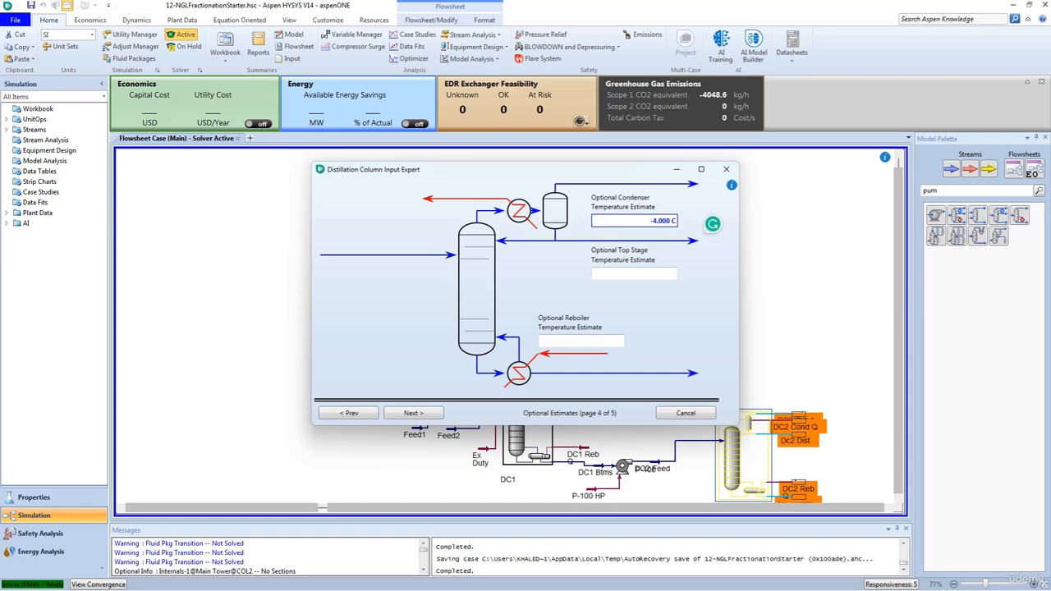
left_click(604, 341)
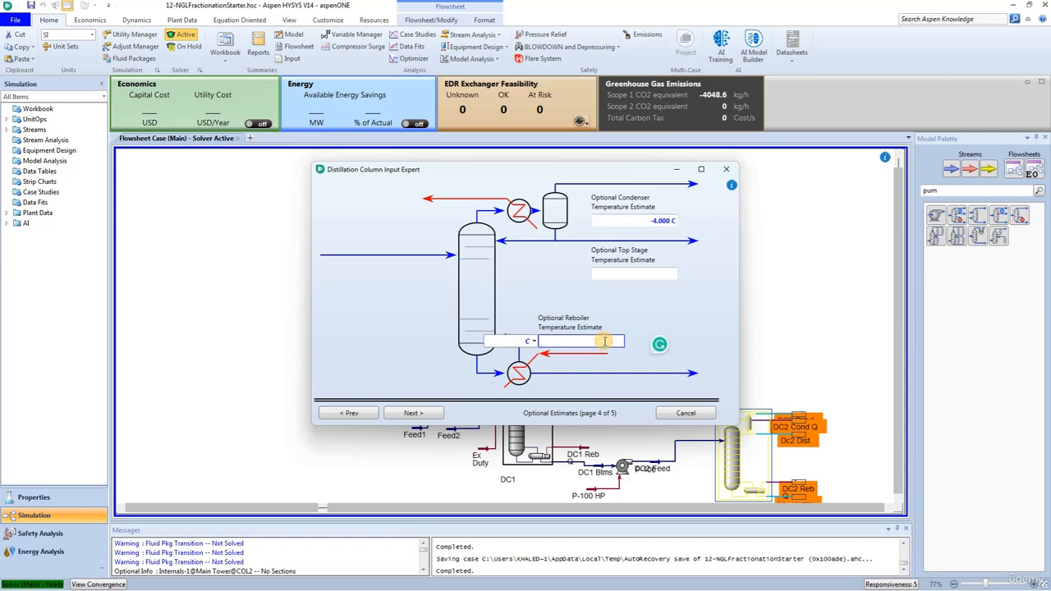
type("93.9")
key("Return")
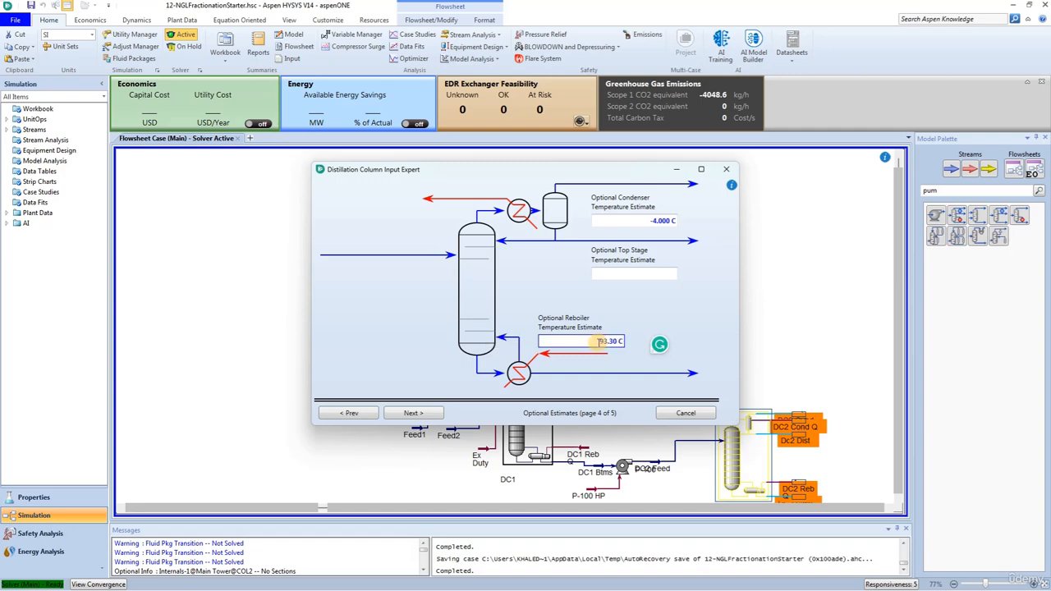
left_click(402, 417)
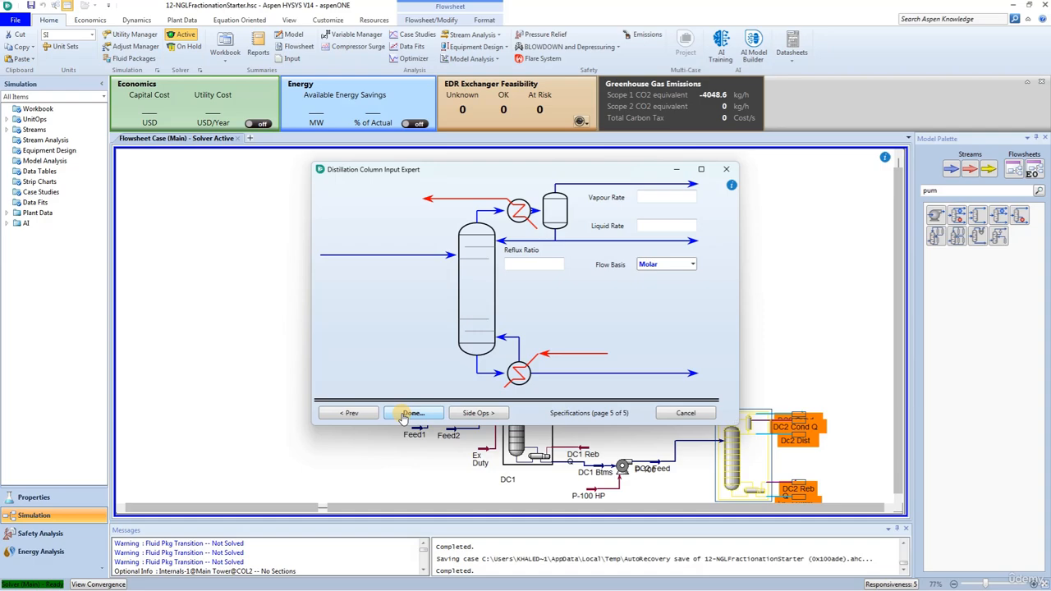
Specify a vapour rate of 317.5 kgmole/h, a liquid rate of 0 and a reflux ratio of 2.5 on a molar basis
left_click(665, 195)
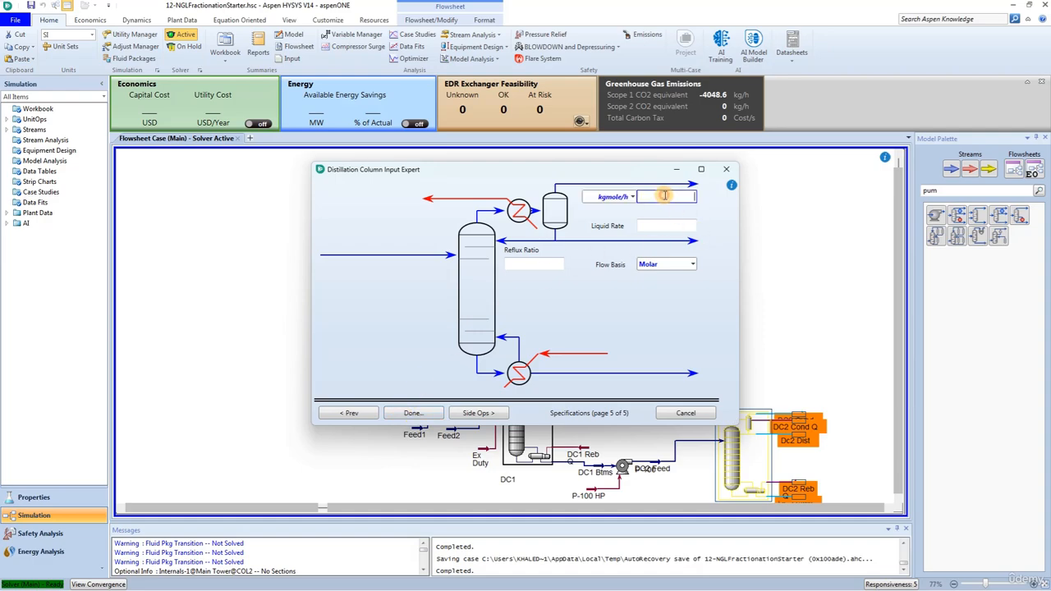
type("320")
key("Return")
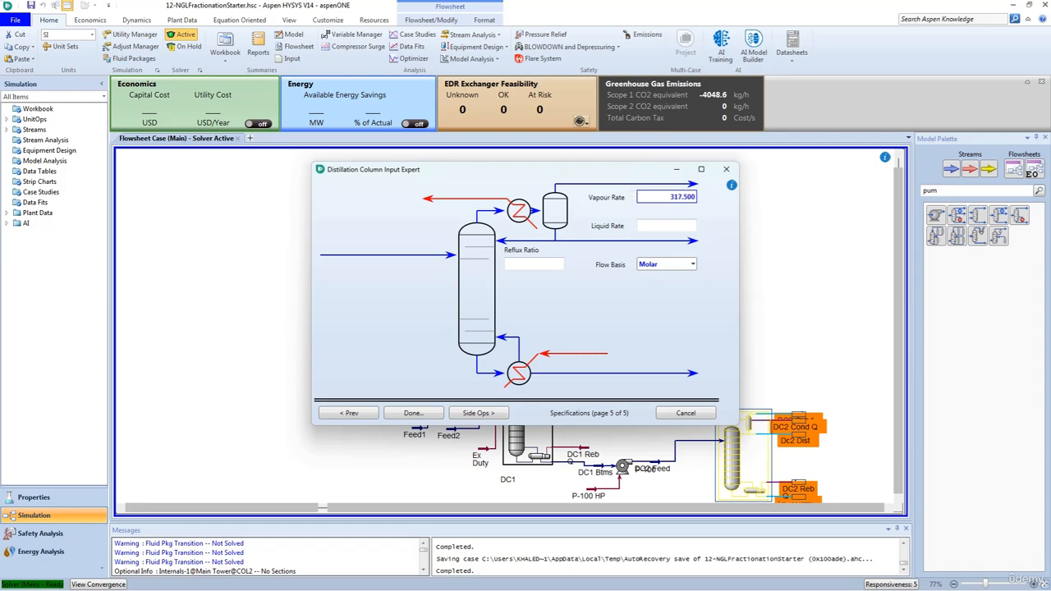
left_click(681, 225)
type("0")
key("Return")
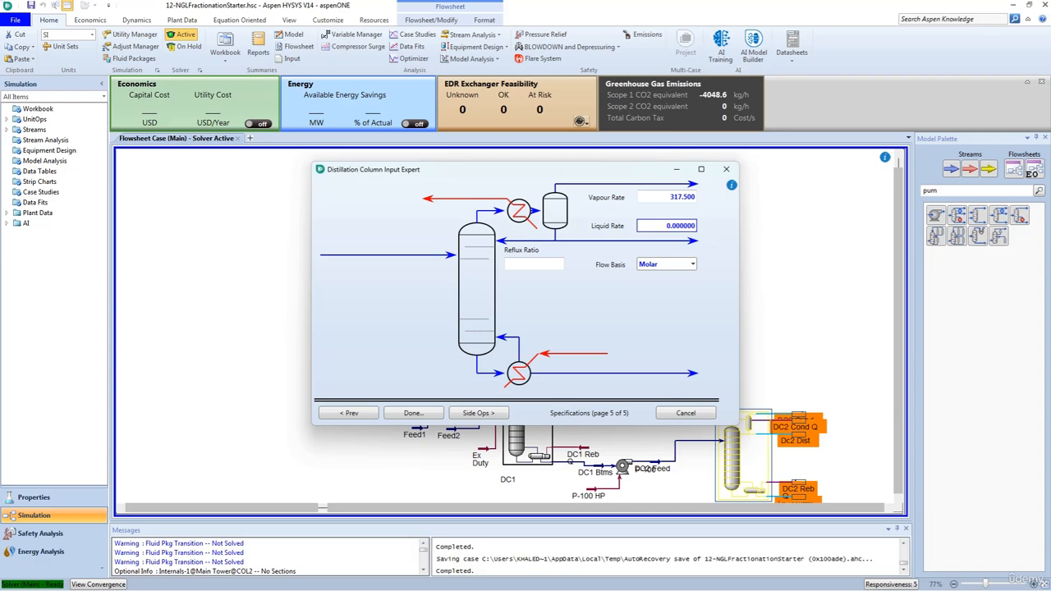
left_click(546, 262)
type("2.5")
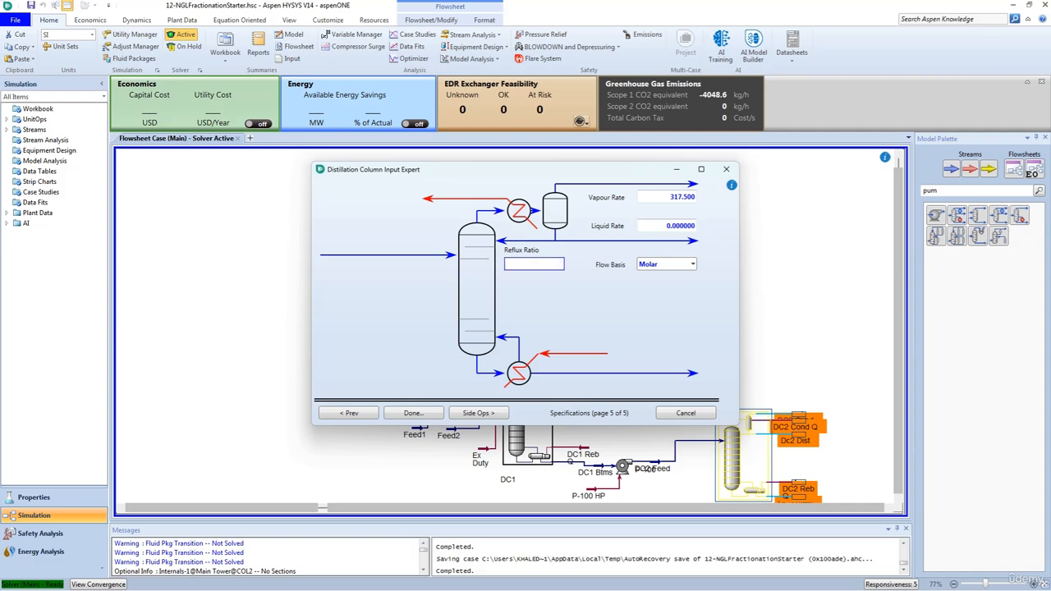
key("Return")
Finish the column input expert and run DC2 from its Monitor page
left_click(412, 415)
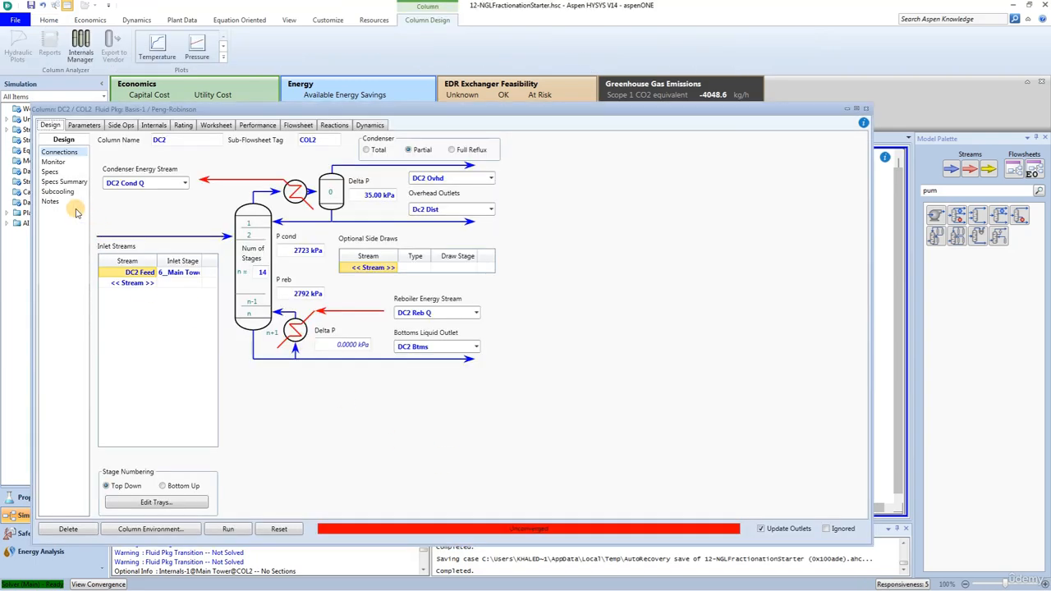
left_click(53, 162)
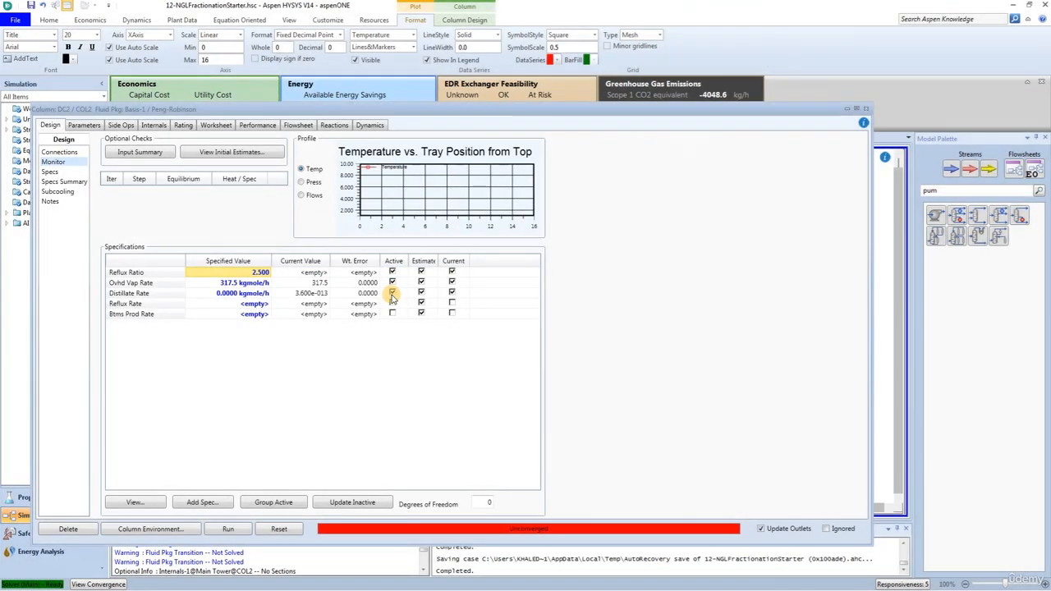
left_click(226, 528)
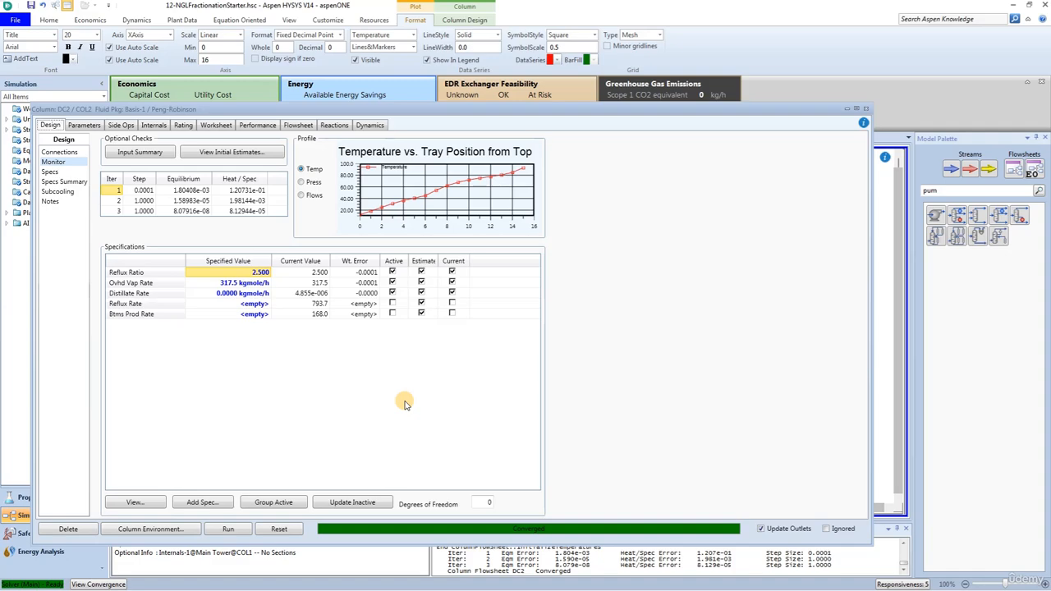
Add a Column Component Ratio specification to DC2 and name it C2/C3
left_click(206, 502)
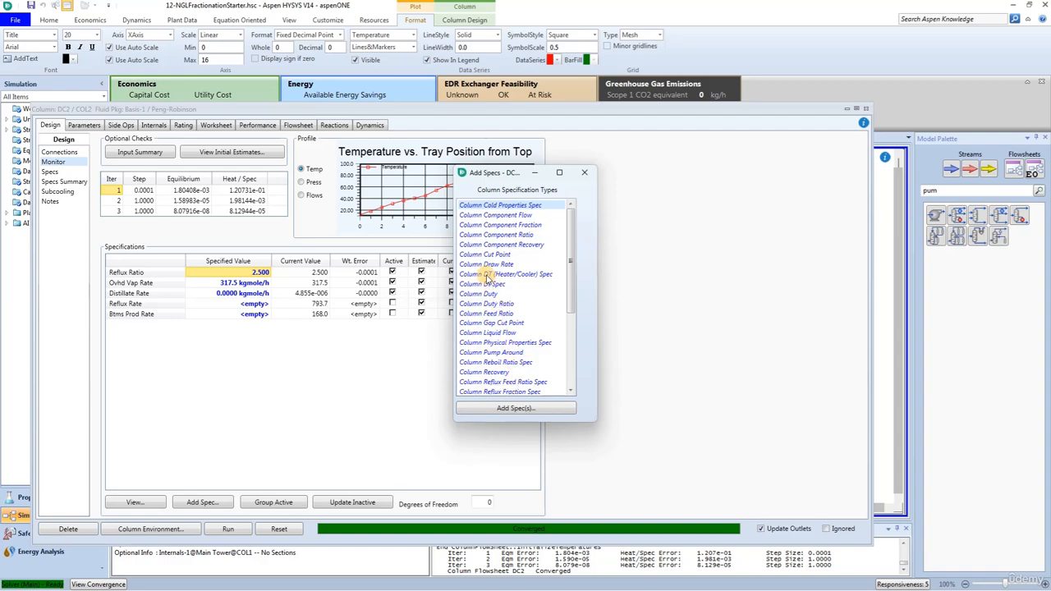
left_click(496, 235)
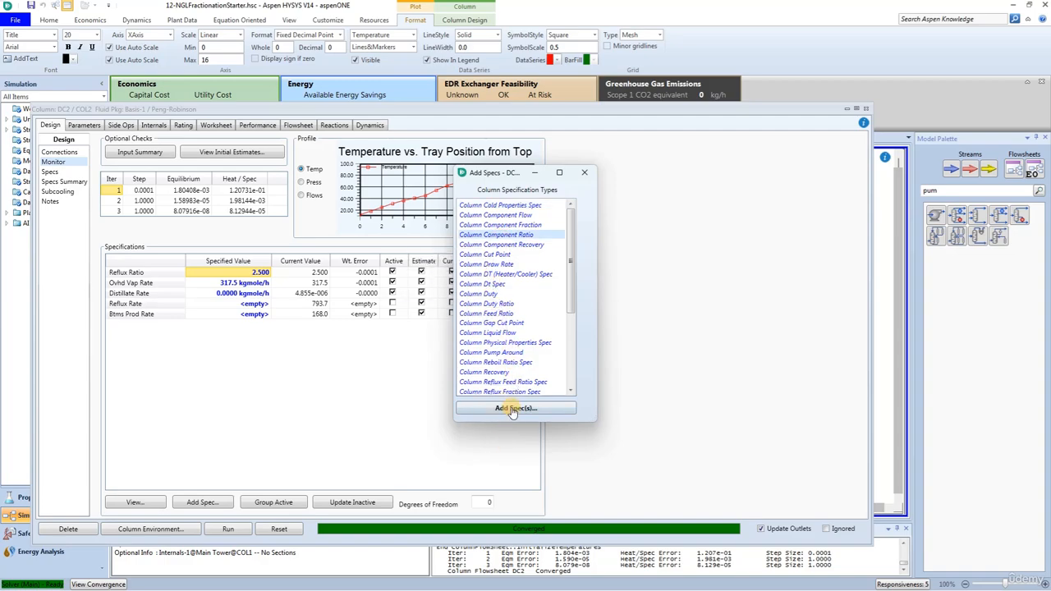
left_click(505, 408)
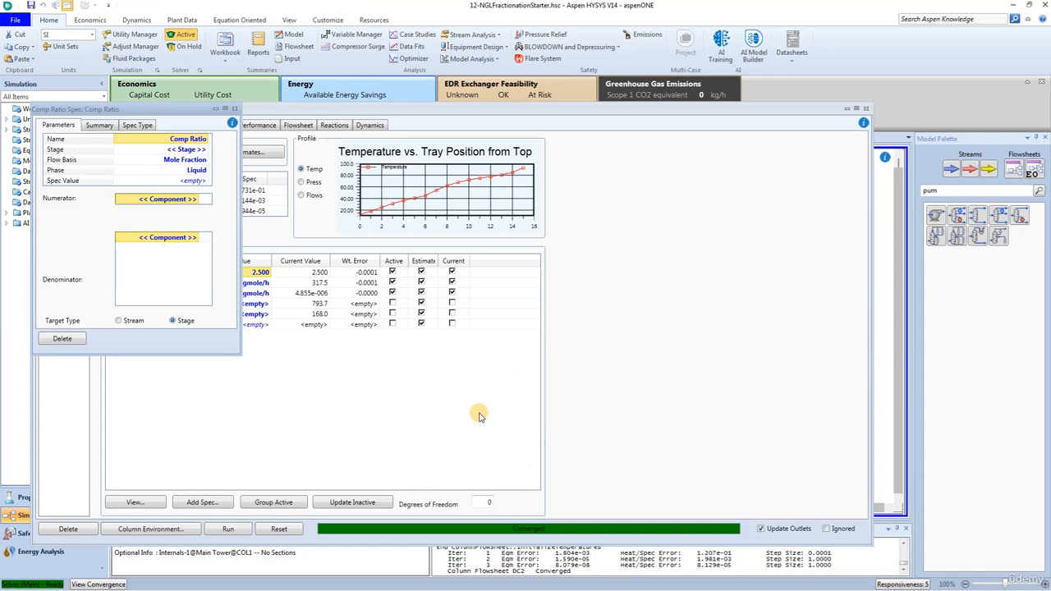
left_click(154, 138)
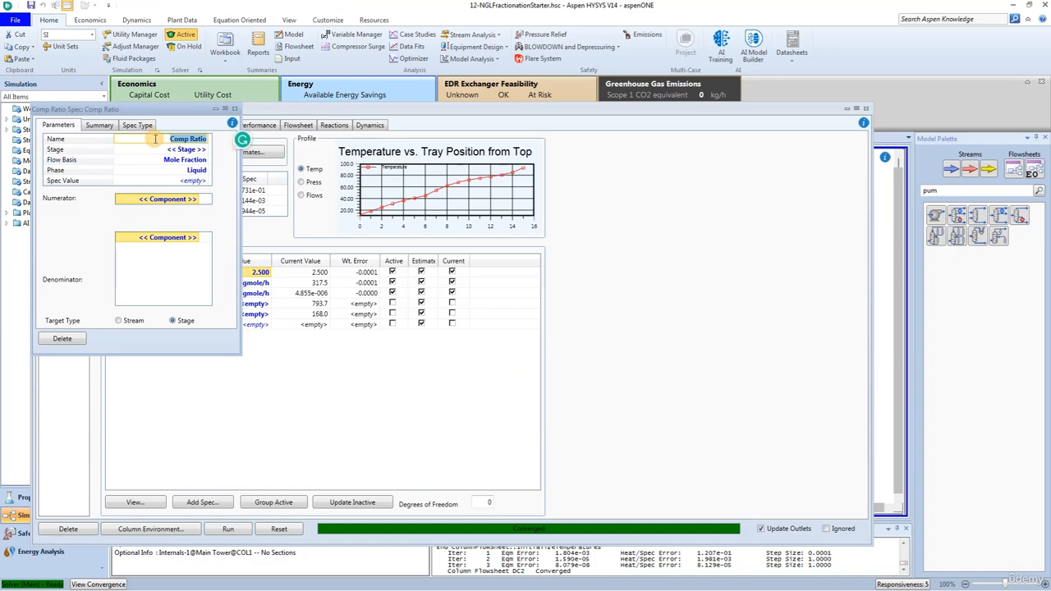
type("C2/C3")
key("Return")
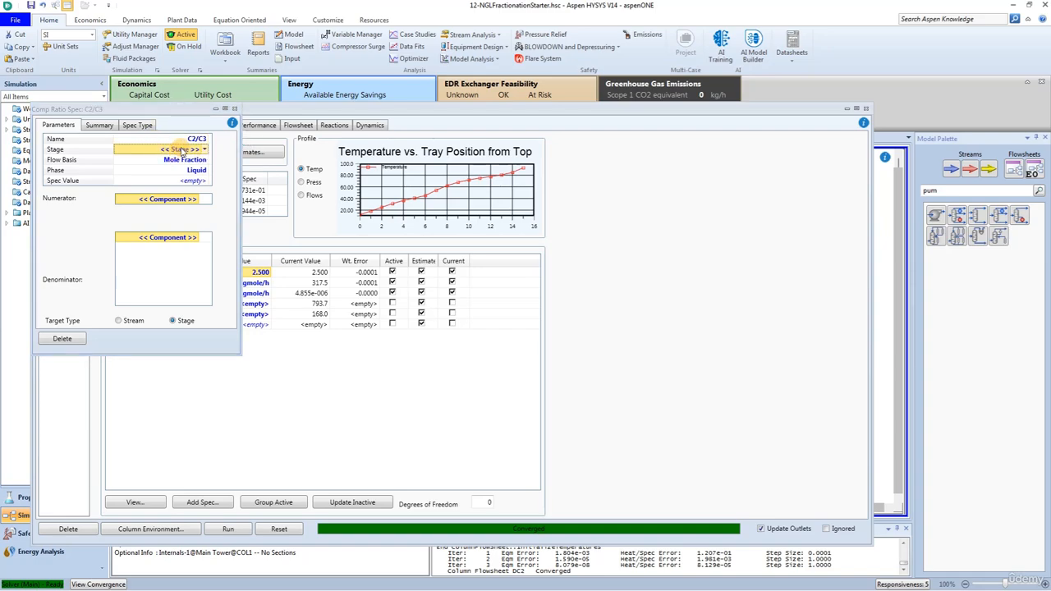
Apply the C2/C3 specification to the Reboiler stage with a spec value of 0.01
left_click(205, 150)
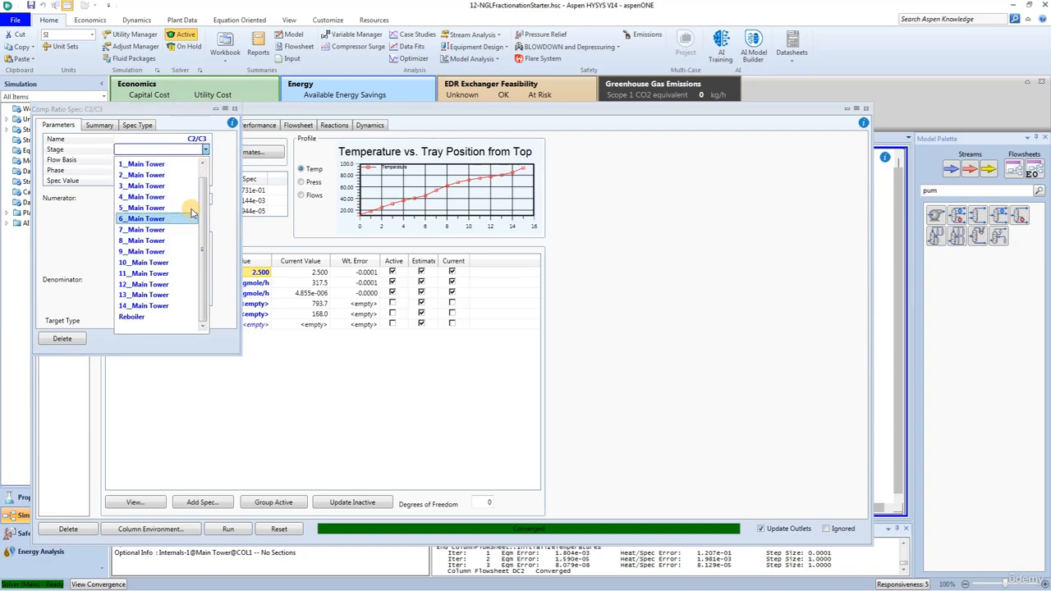
left_click(143, 326)
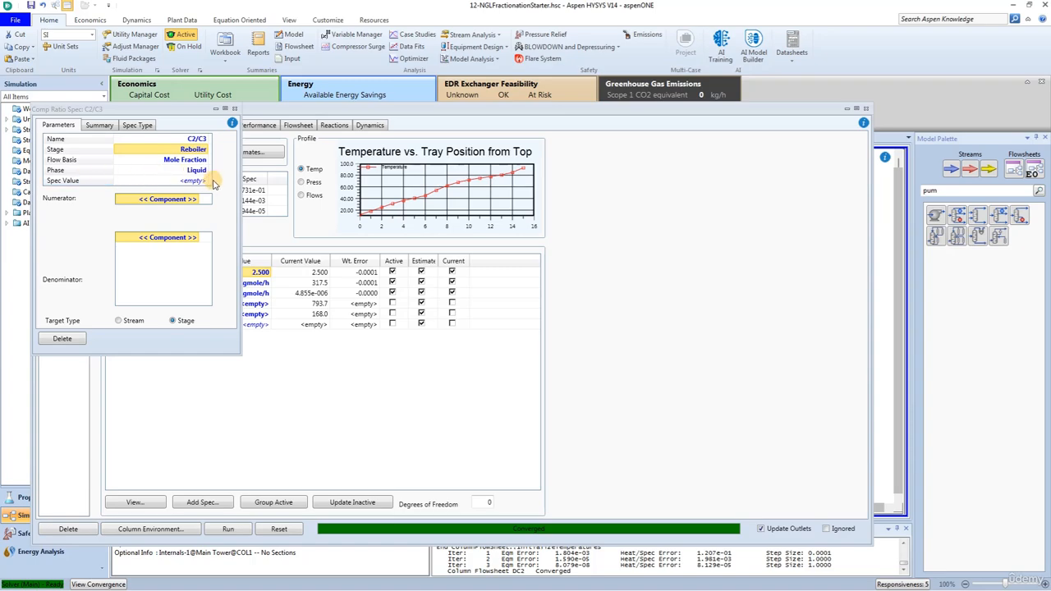
left_click(171, 181)
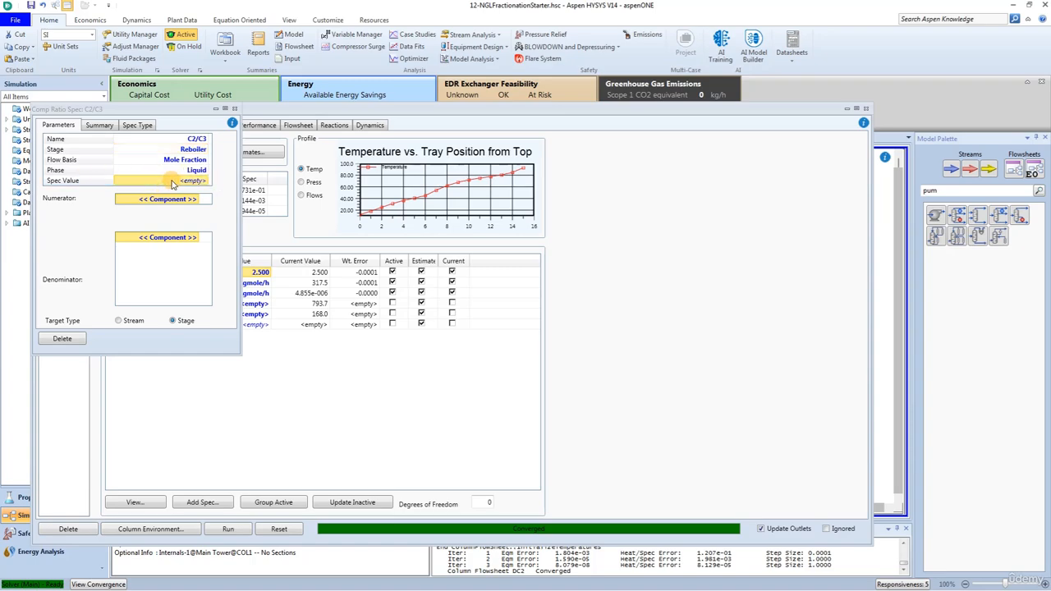
type("0.01")
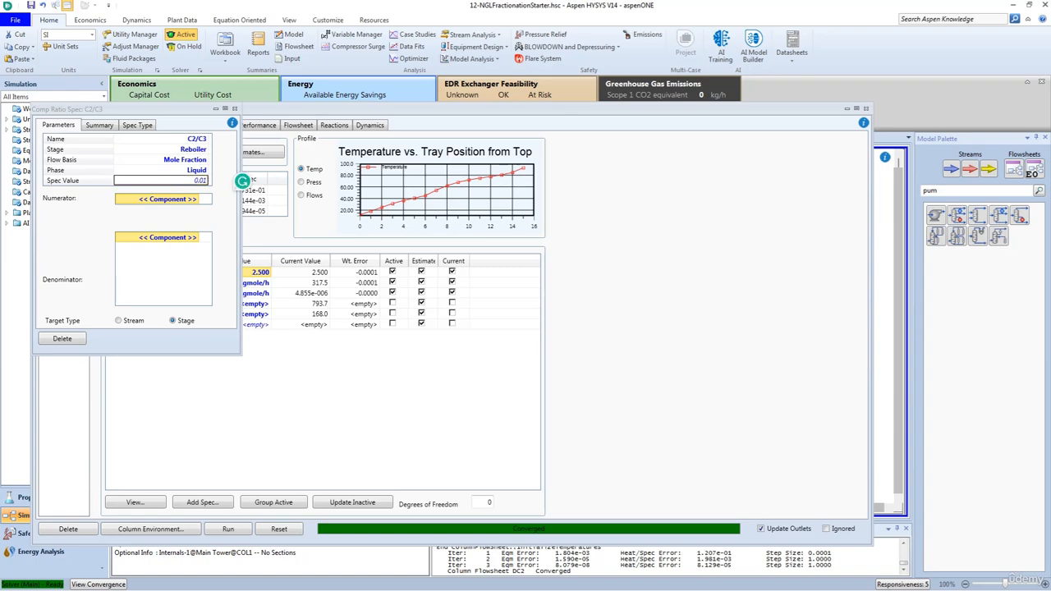
key("Return")
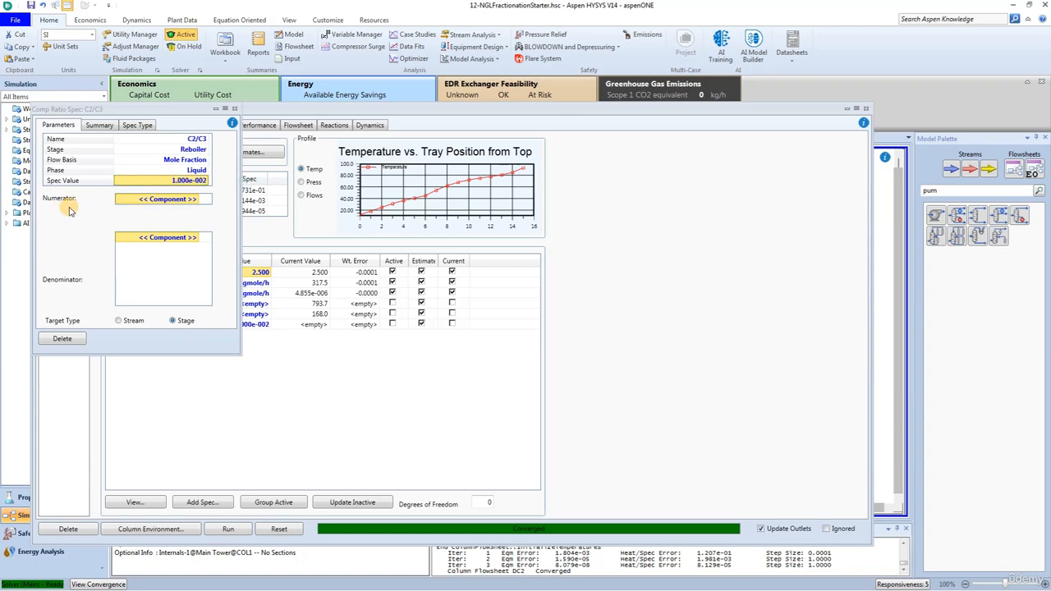
Set Ethane as the ratio's numerator and Propane as its denominator, and close the C2/C3 specification
left_click(161, 200)
left_click(195, 199)
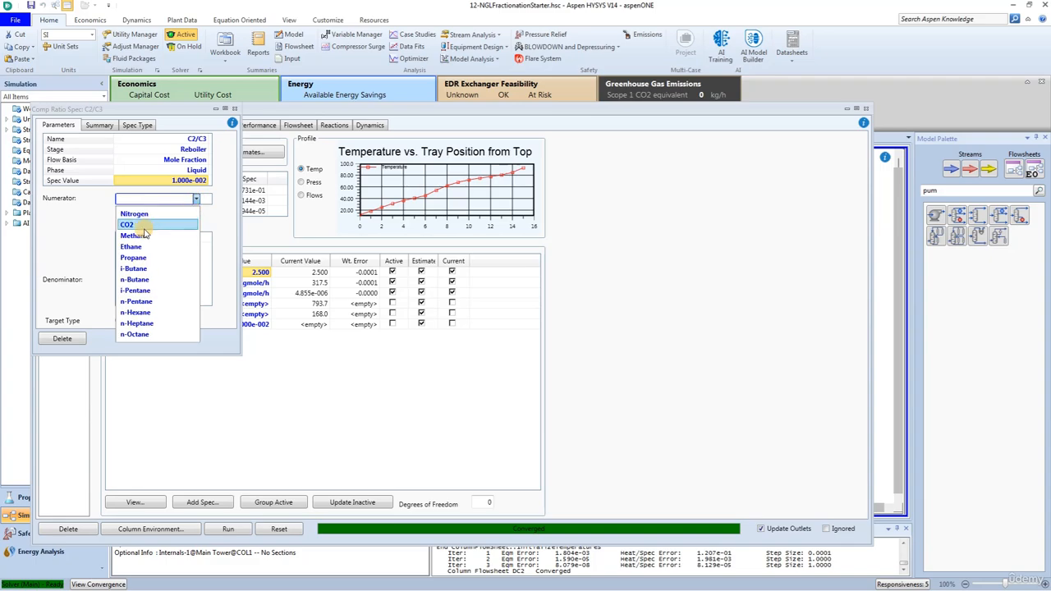
left_click(133, 246)
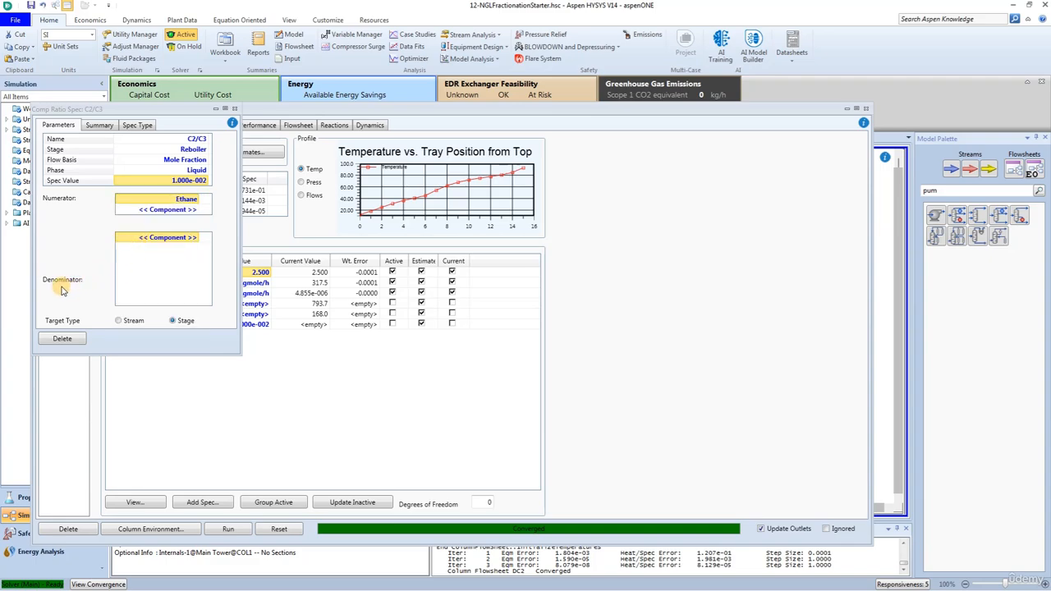
left_click(185, 243)
left_click(196, 238)
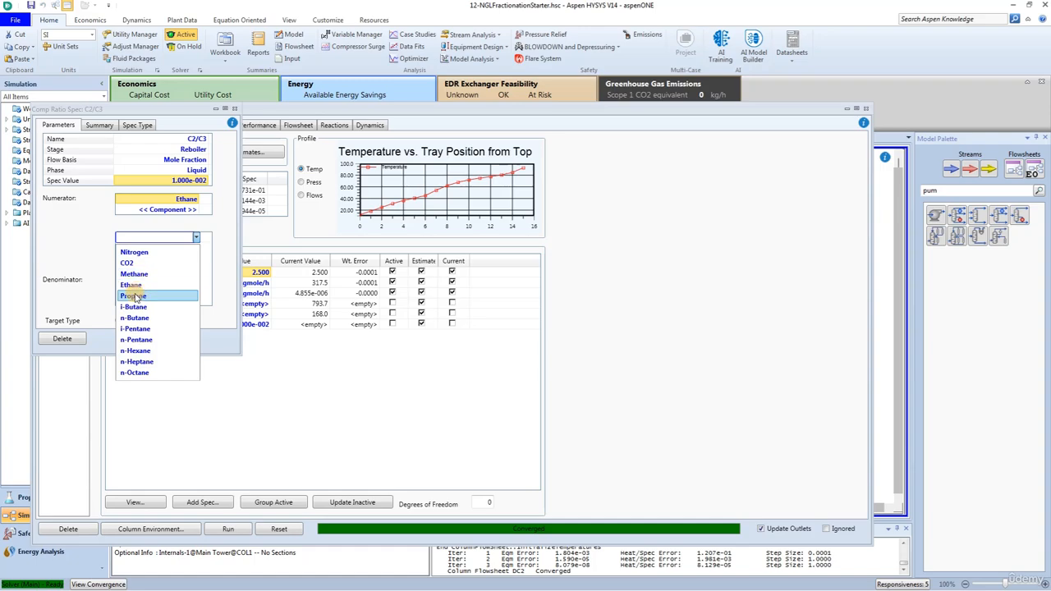
left_click(134, 293)
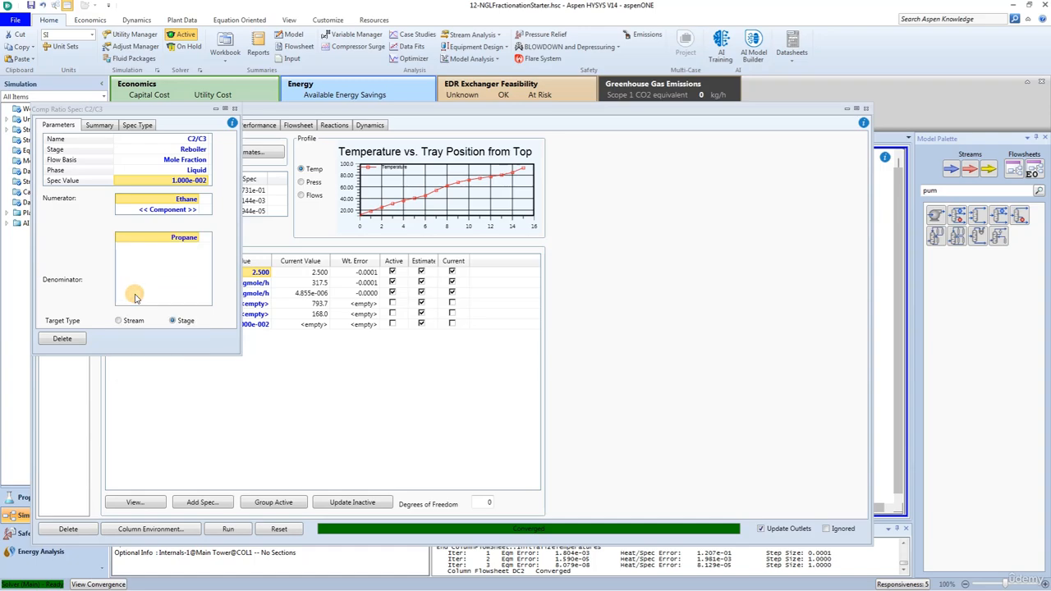
left_click(234, 109)
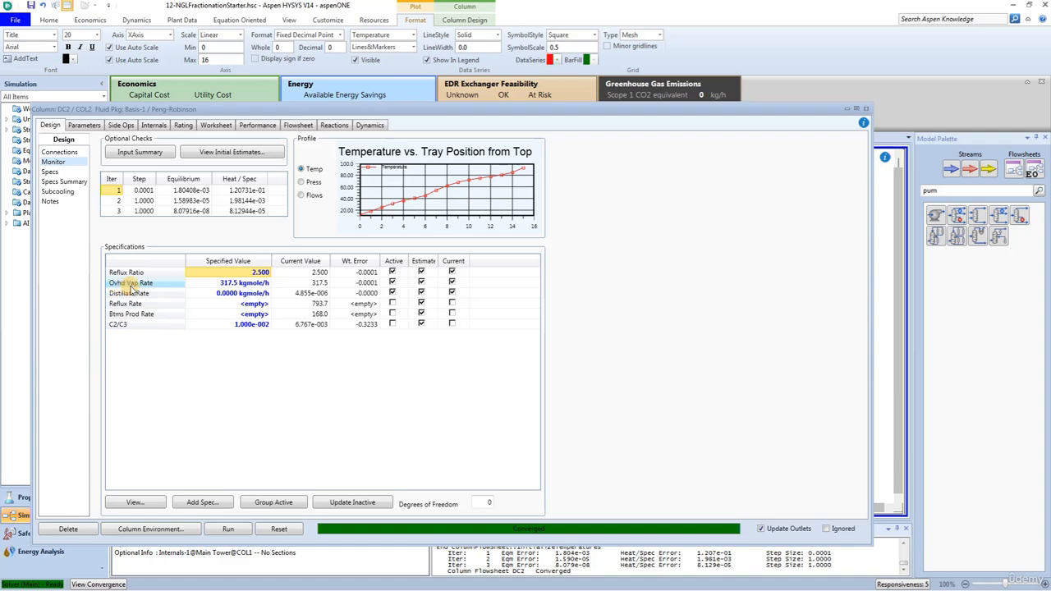
Deactivate DC2's Ovhd Vap Rate specification and make the C2/C3 specification active in its place
left_click(391, 284)
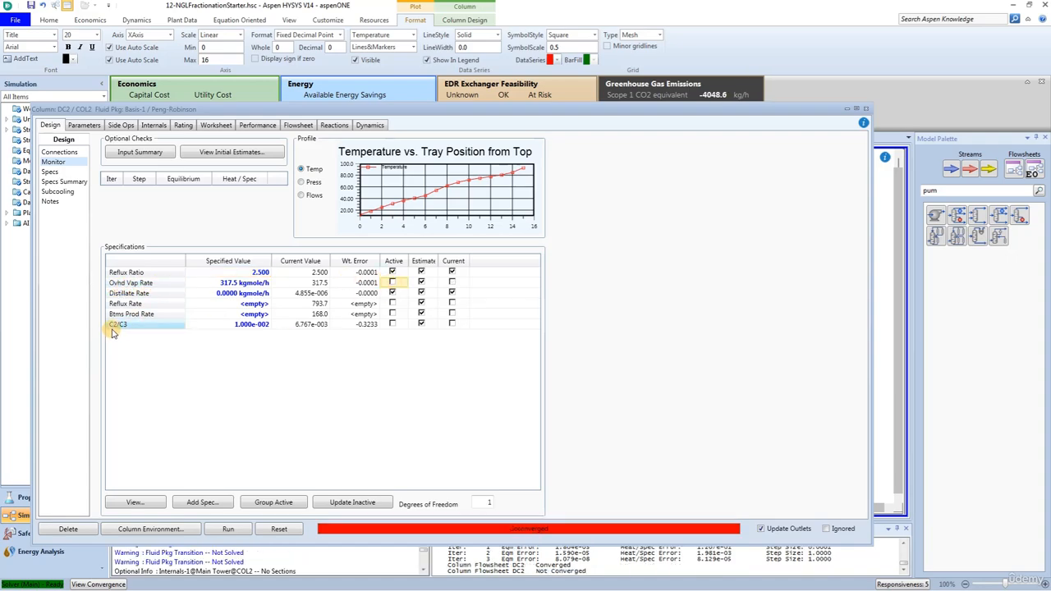
left_click(393, 324)
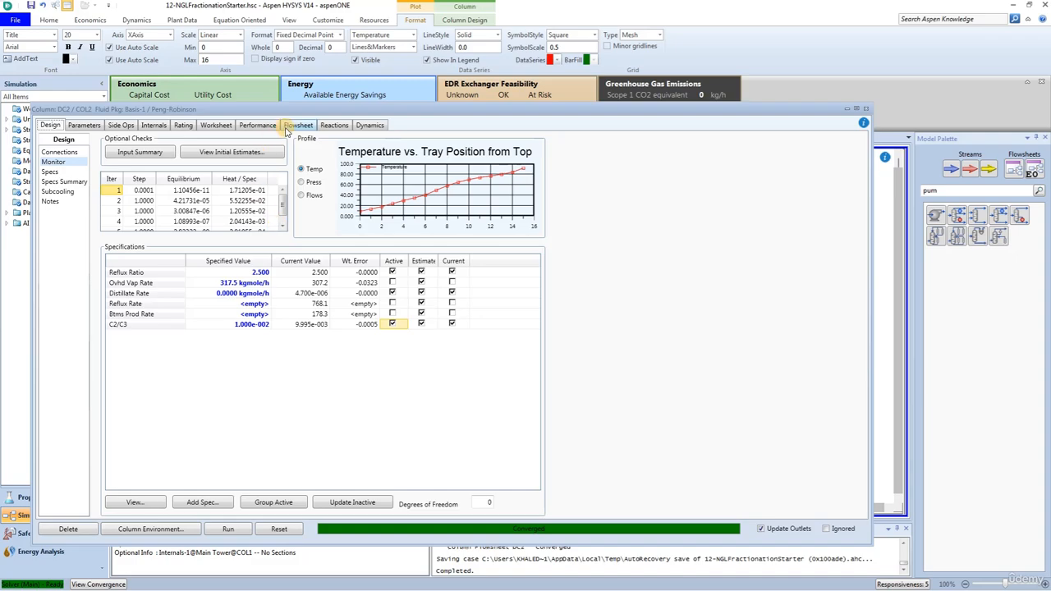
Display the tray-by-tray composition graph from DC2's performance plots
left_click(258, 125)
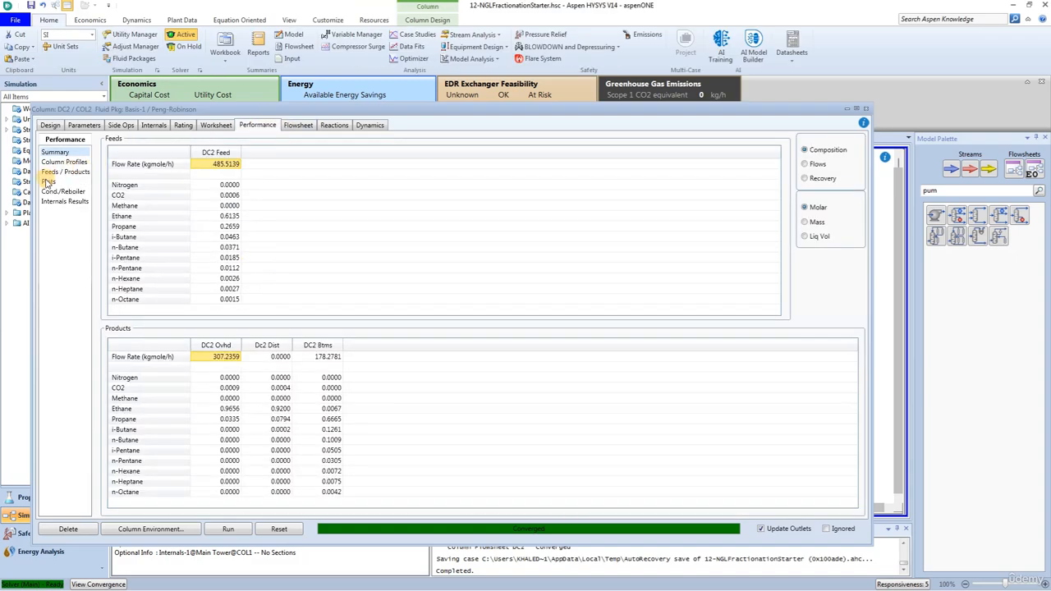
left_click(47, 181)
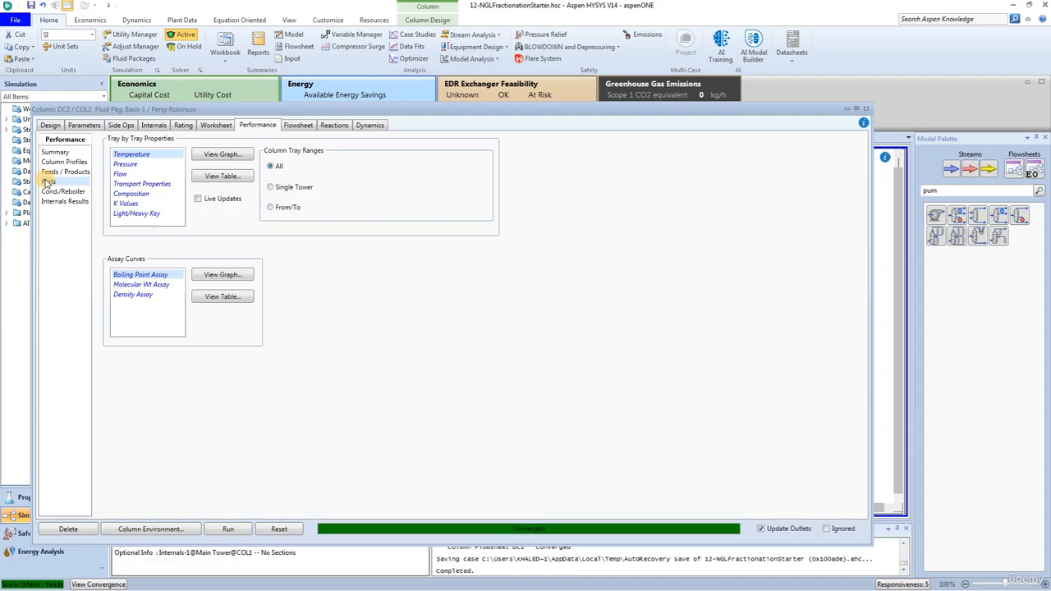
left_click(129, 195)
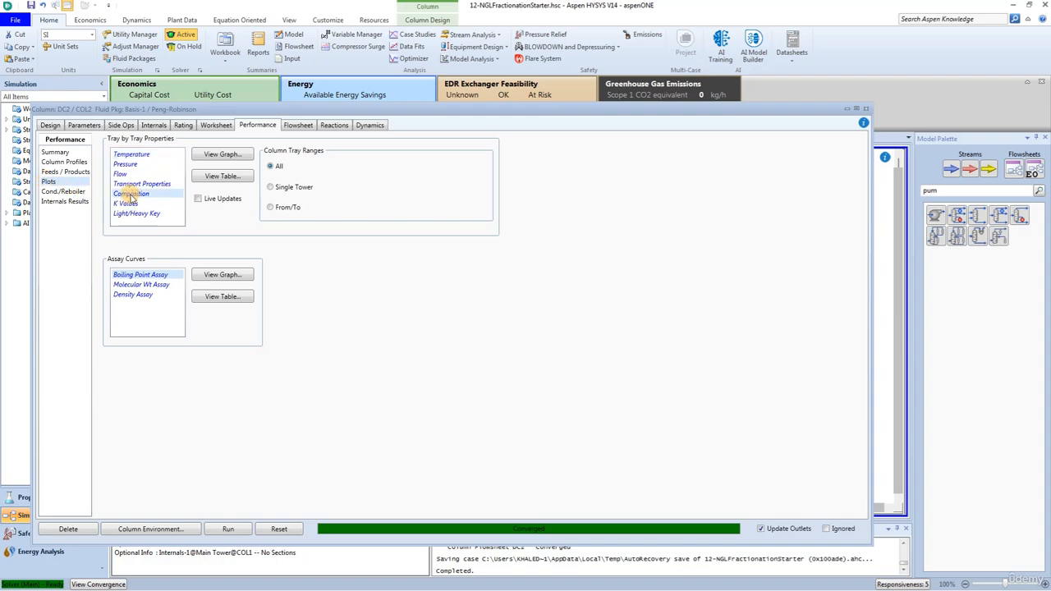
left_click(226, 156)
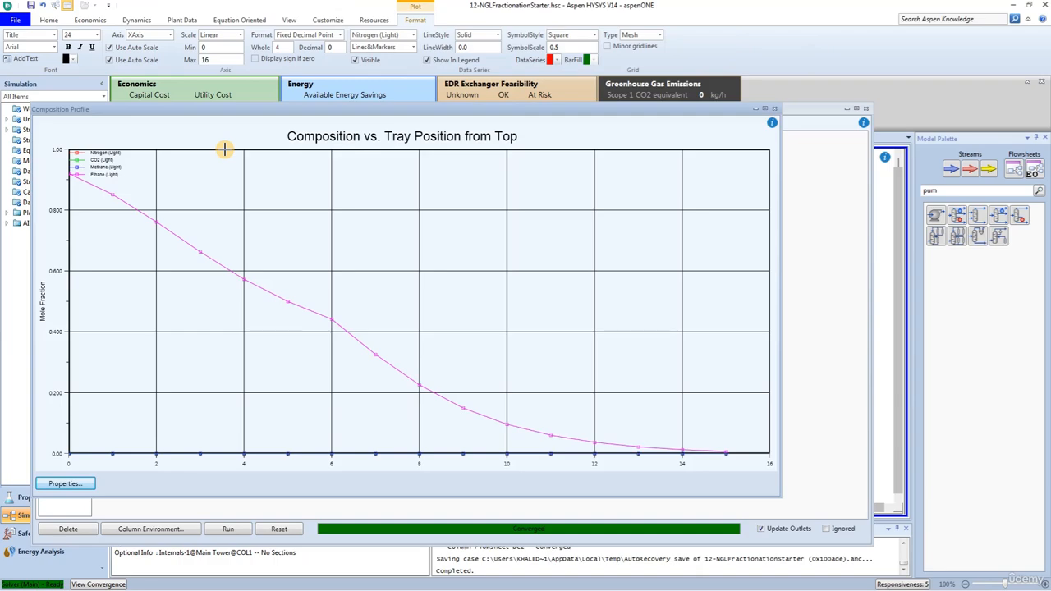
Add the vapour phase to the composition profile, limit its components to Ethane and Propane, and close the graph
left_click(64, 485)
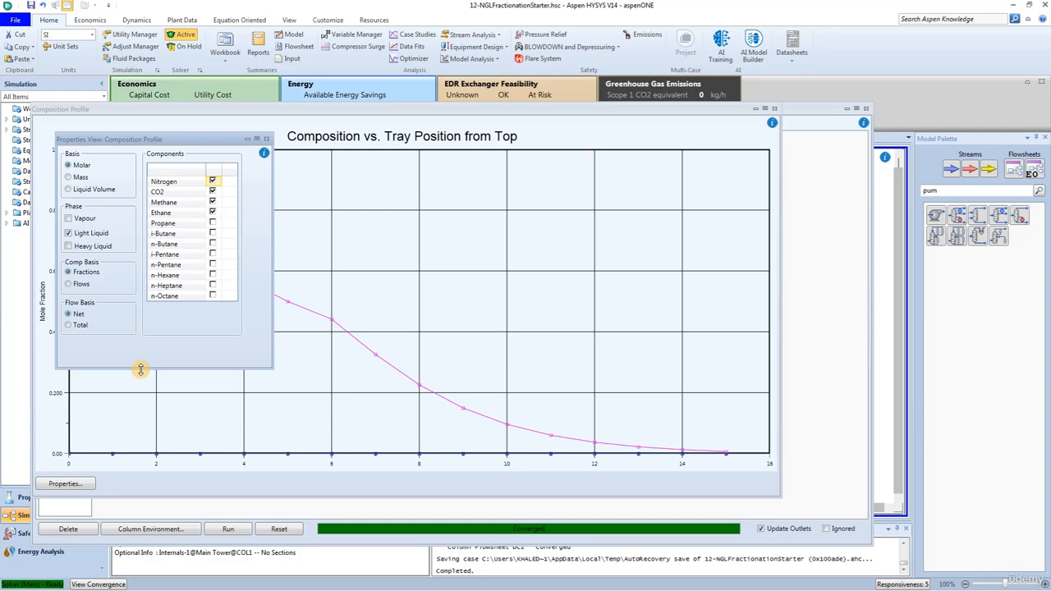
left_click(69, 219)
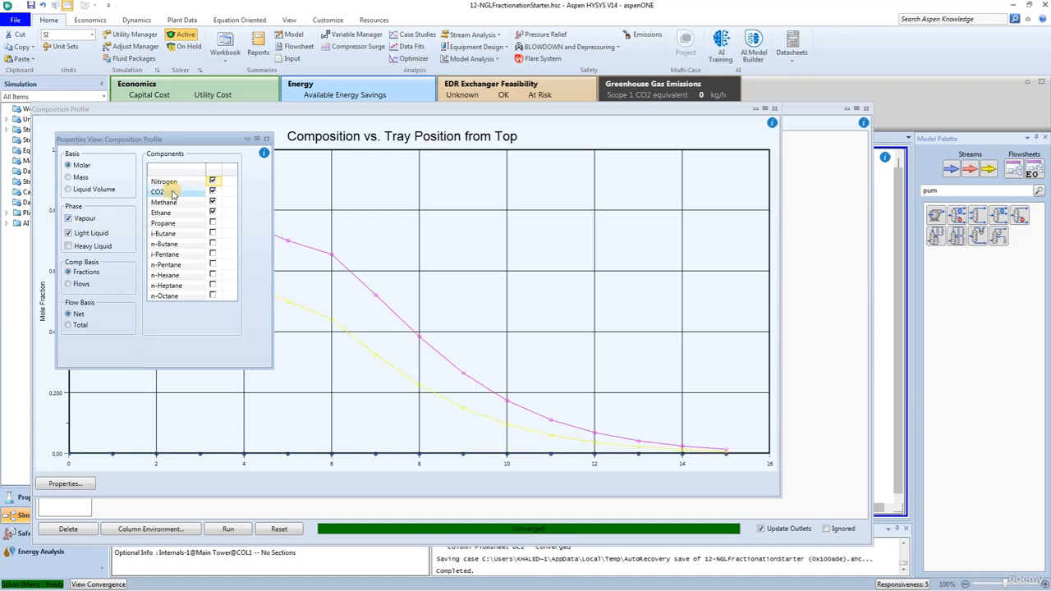
left_click(212, 181)
left_click(212, 191)
left_click(213, 201)
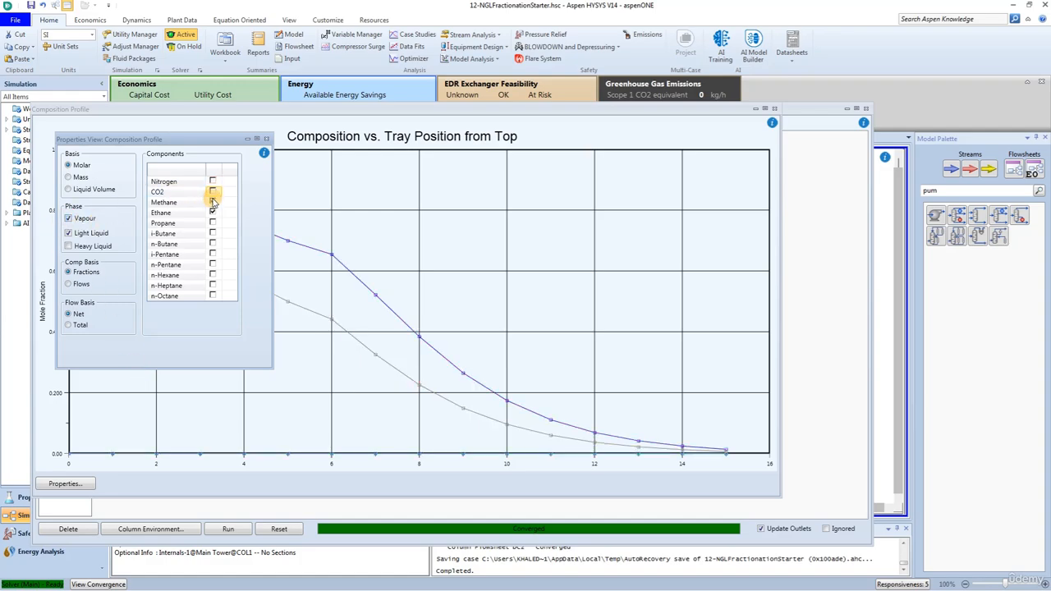
left_click(213, 212)
left_click(212, 202)
left_click(213, 212)
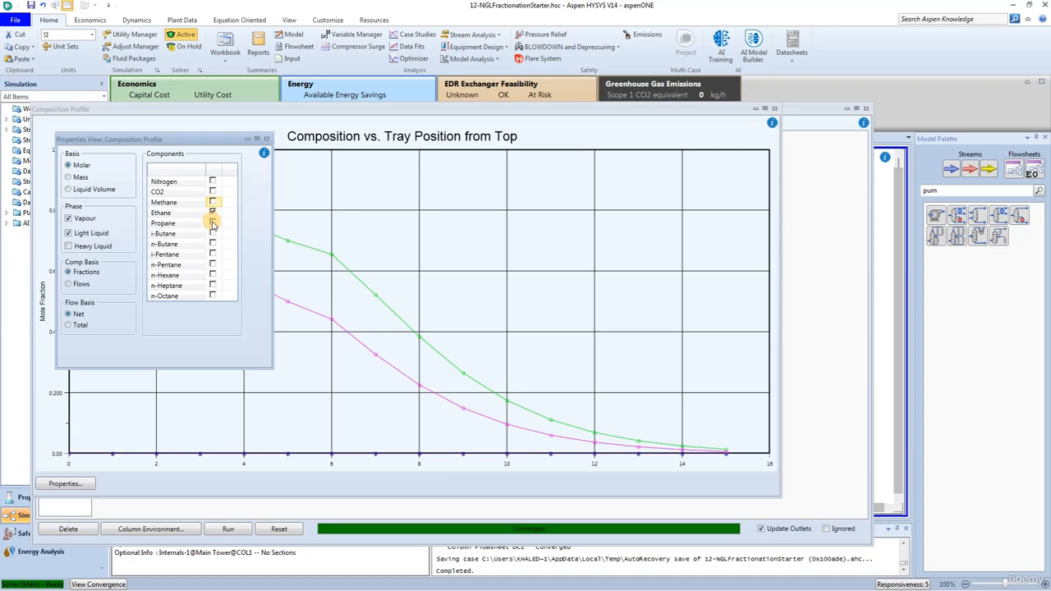
left_click(212, 223)
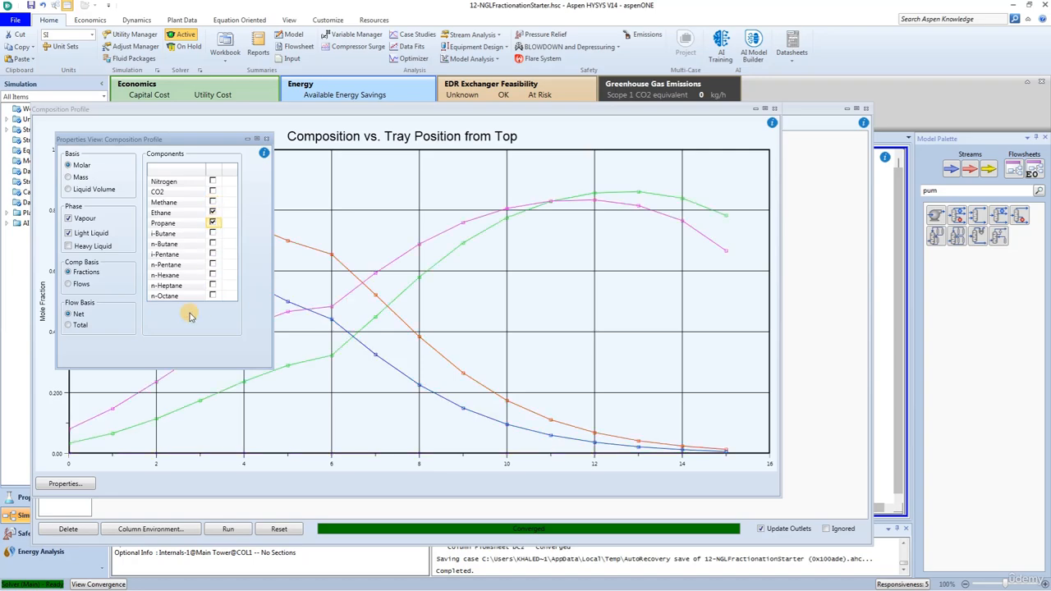
left_click(267, 139)
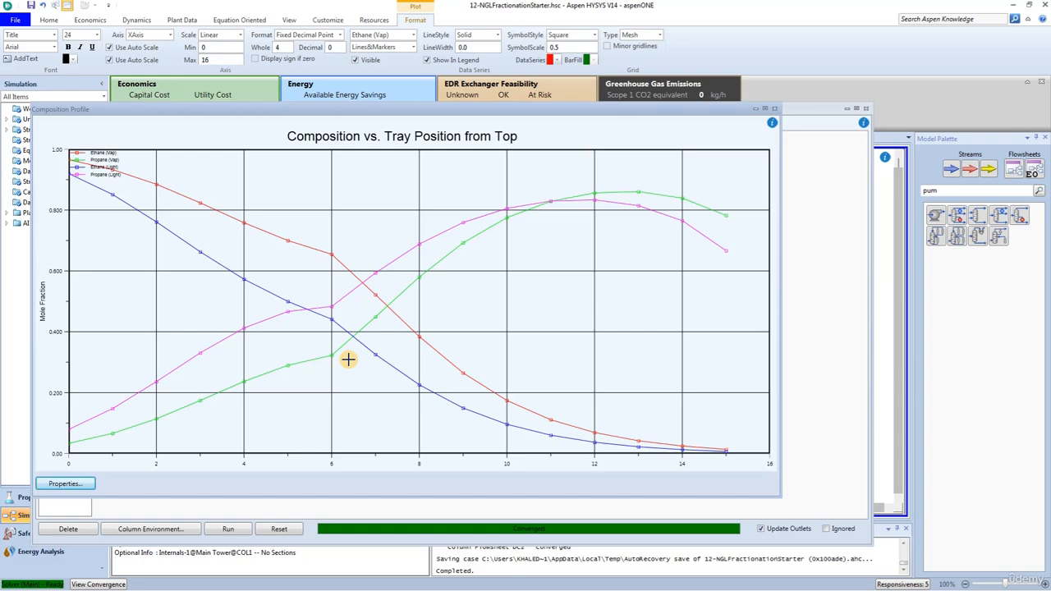
left_click(773, 108)
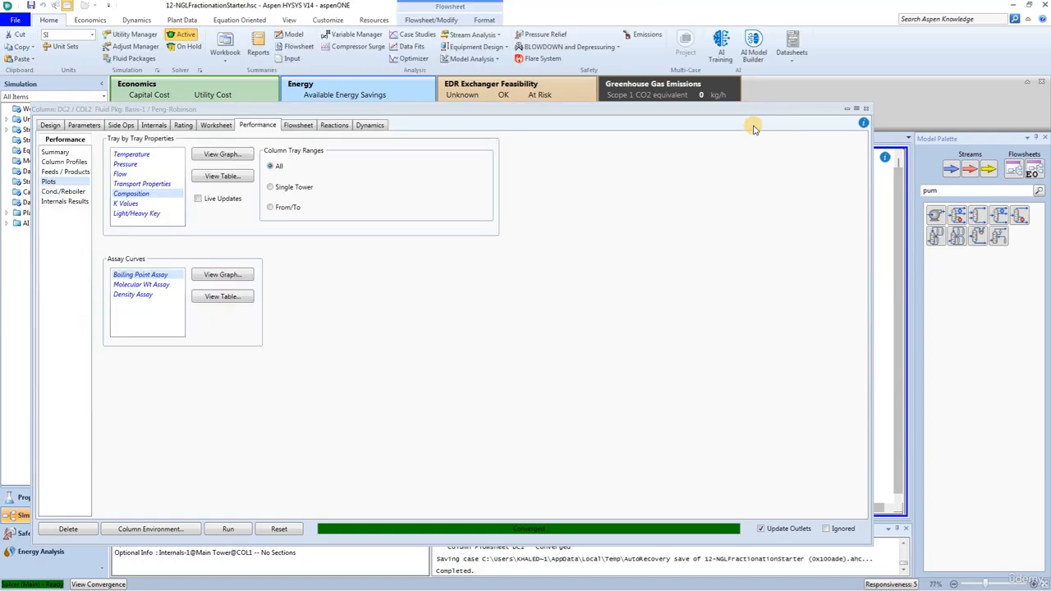
View DC2's composition profile as a table and enlarge its window to show every stage and column
left_click(239, 180)
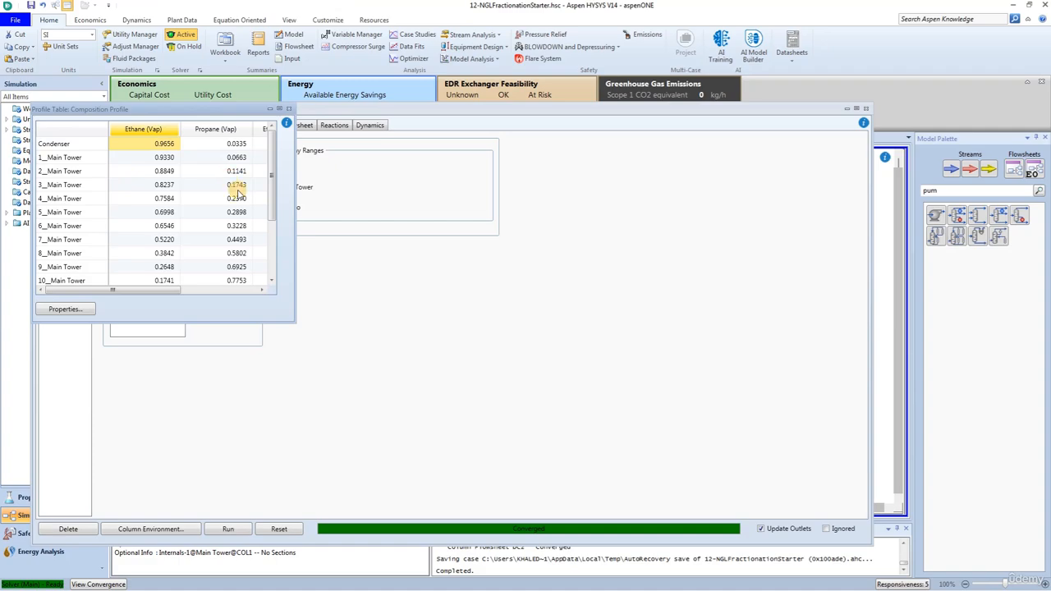
left_click_drag(294, 315, 784, 322)
left_click_drag(554, 329, 501, 535)
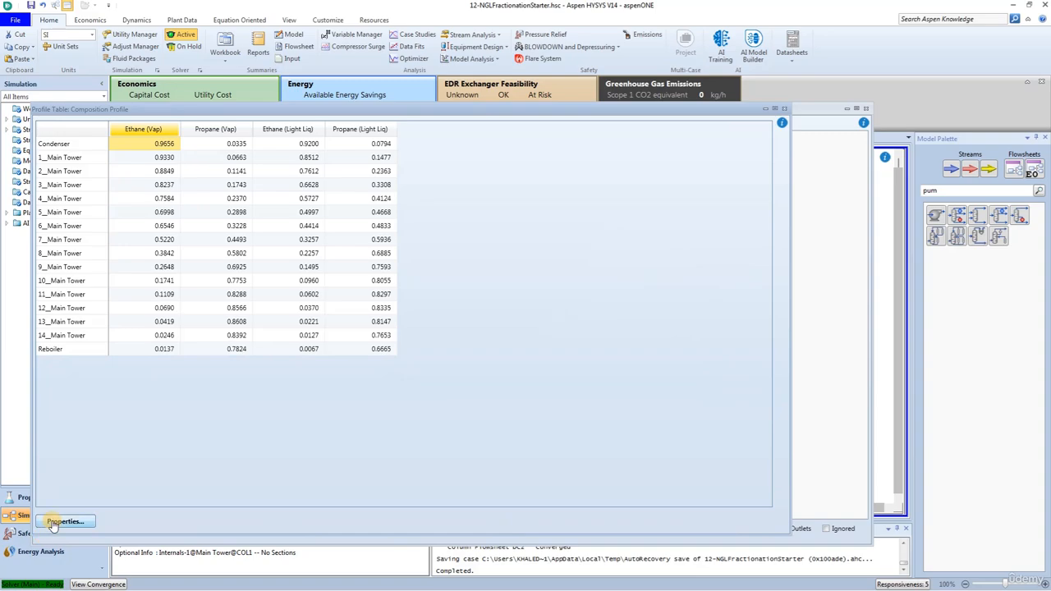
Review the composition table's component and phase options, leaving Ethane and Propane selected, and close them
left_click(66, 522)
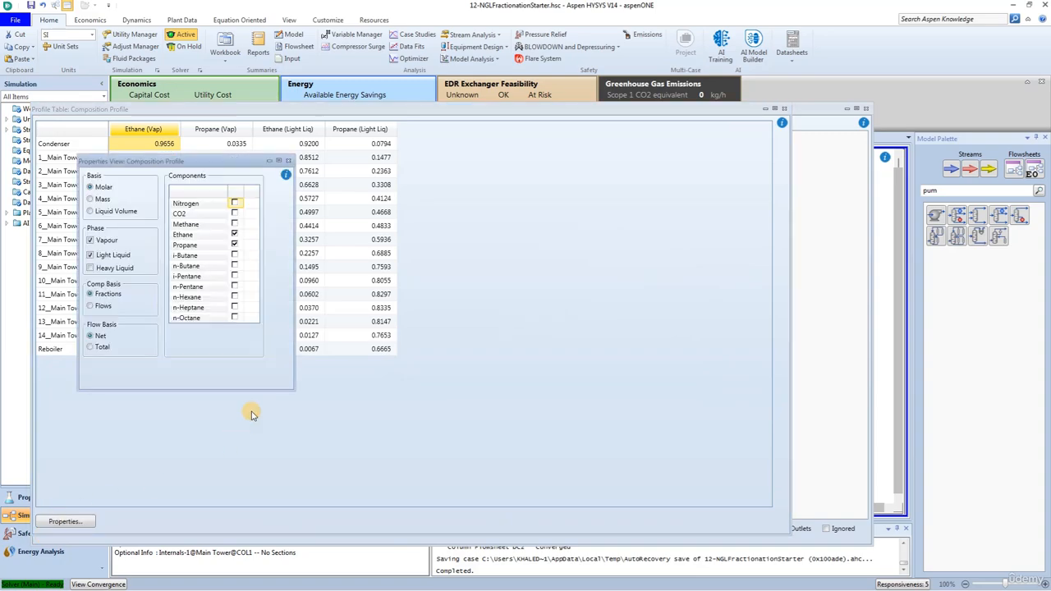
left_click(235, 235)
left_click(235, 235)
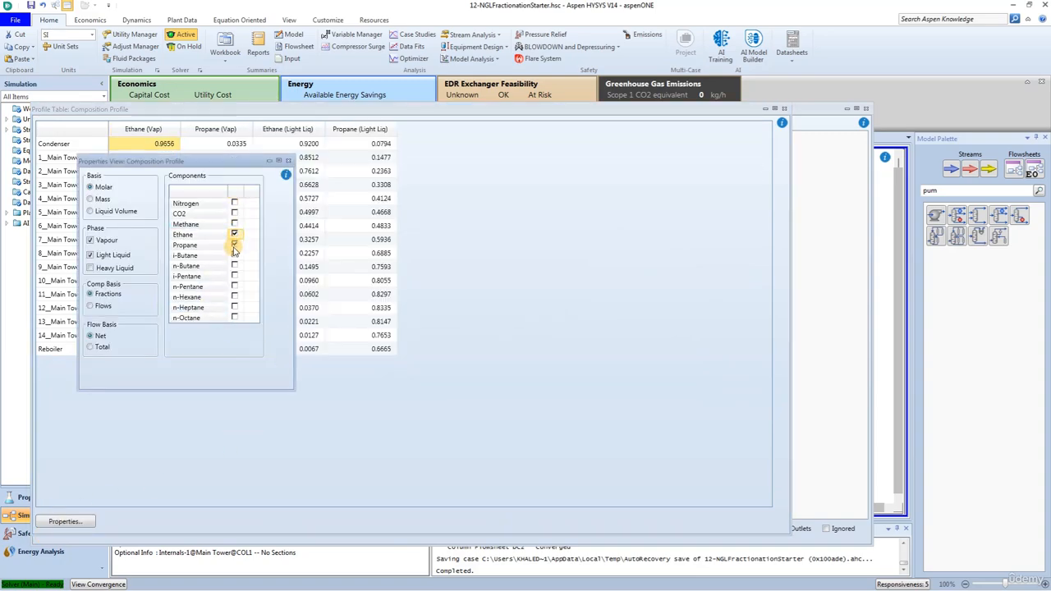
left_click(288, 160)
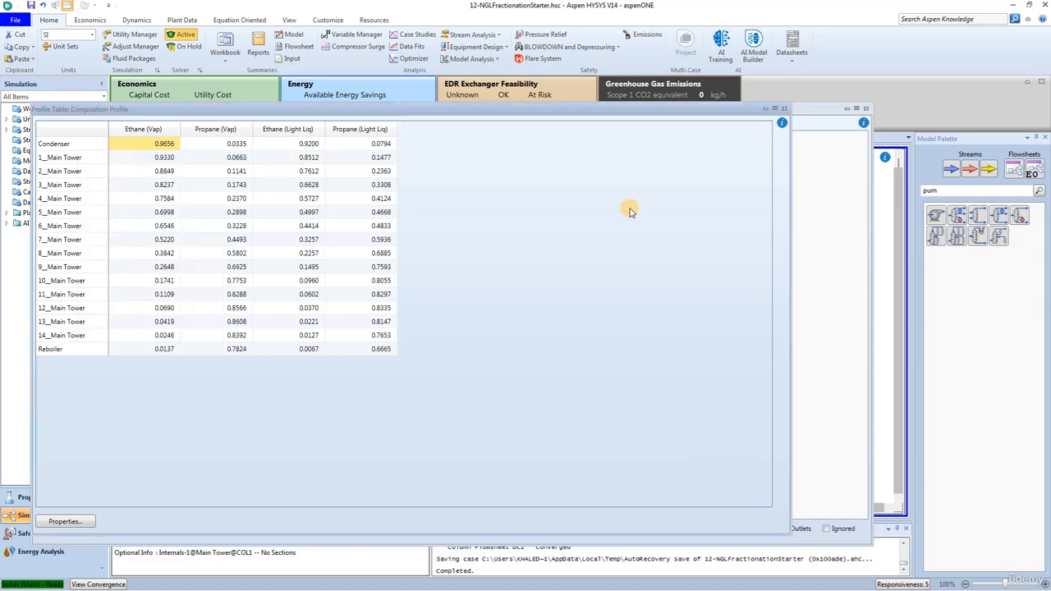